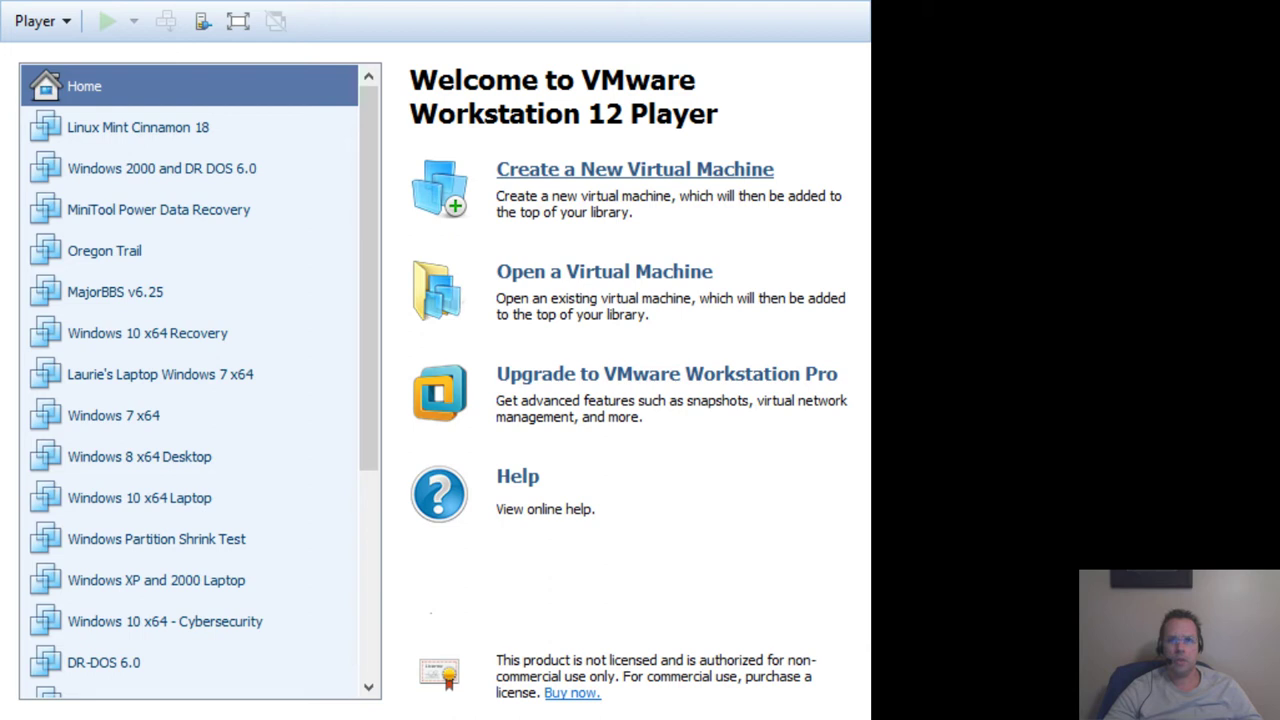
Start a new virtual machine with the OS installed later and MS-DOS as the guest.
{"action": "left_click", "coordinate": [550, 172]}
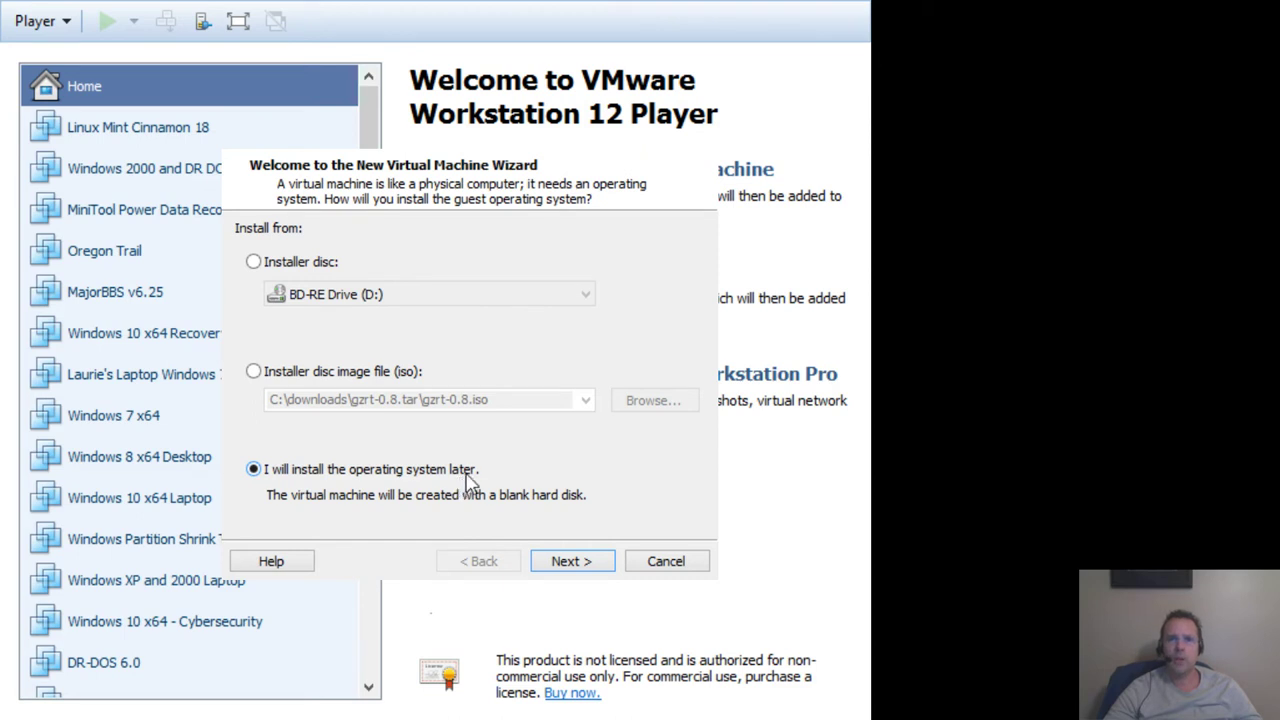
{"action": "left_click", "coordinate": [558, 565]}
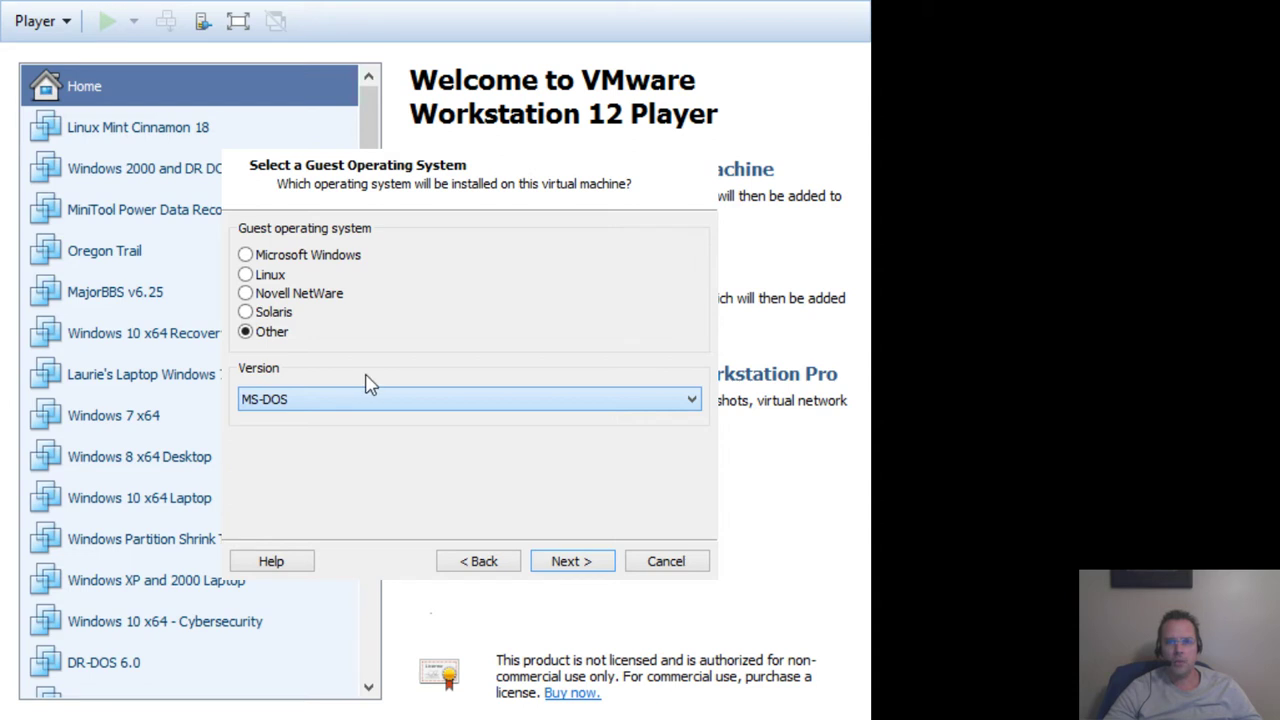
{"action": "left_click", "coordinate": [571, 563]}
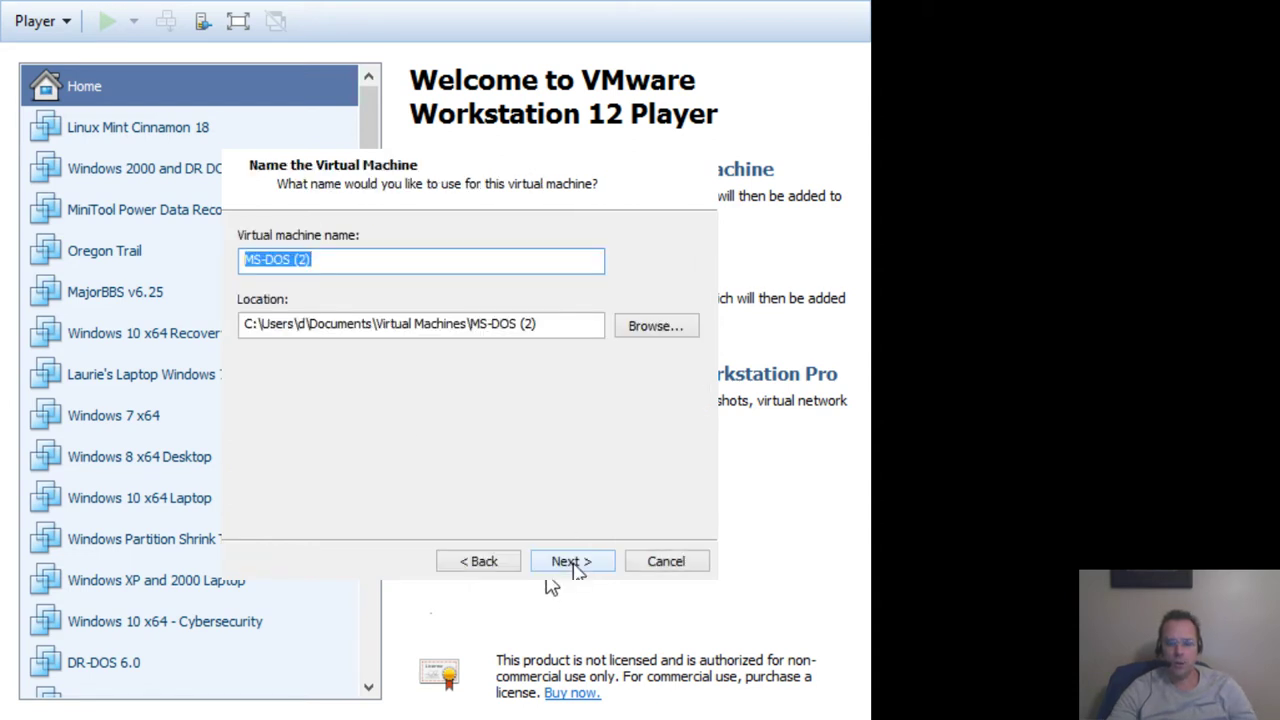
Name the machine 'MS-DOS Test', review its storage location, and continue.
{"action": "type", "text": "MS-DOS"}
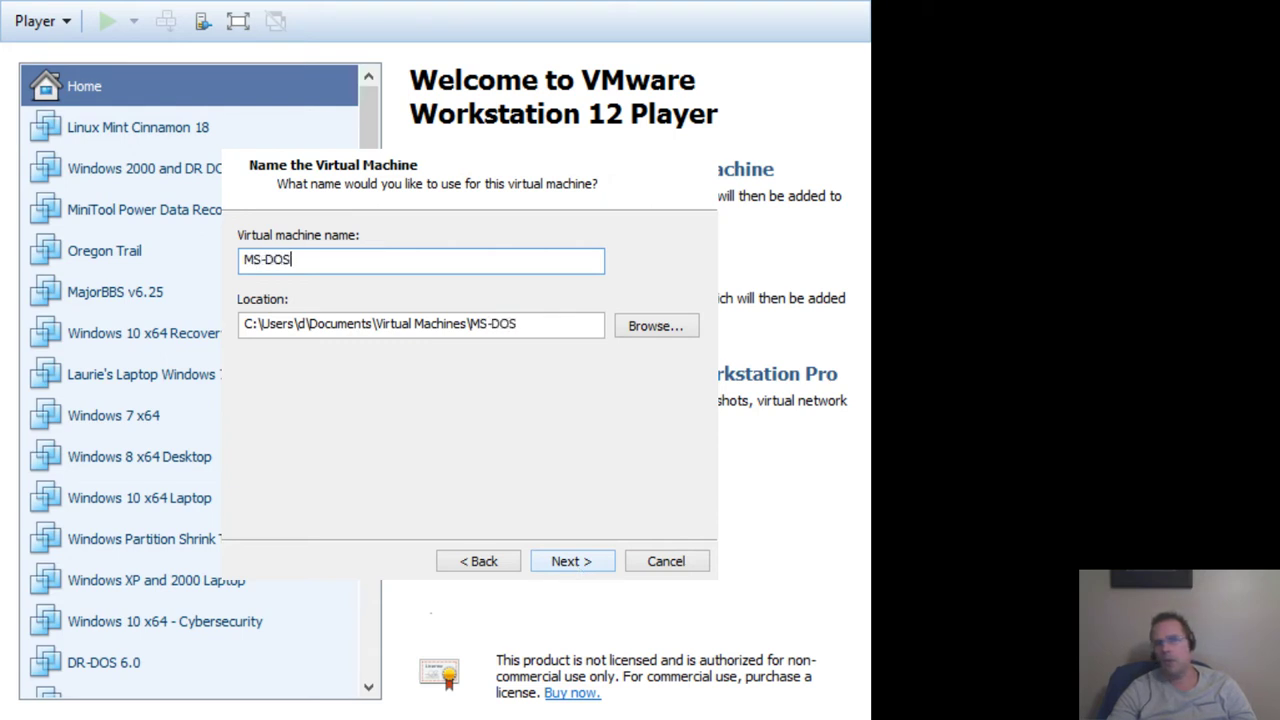
{"action": "type", "text": " Test"}
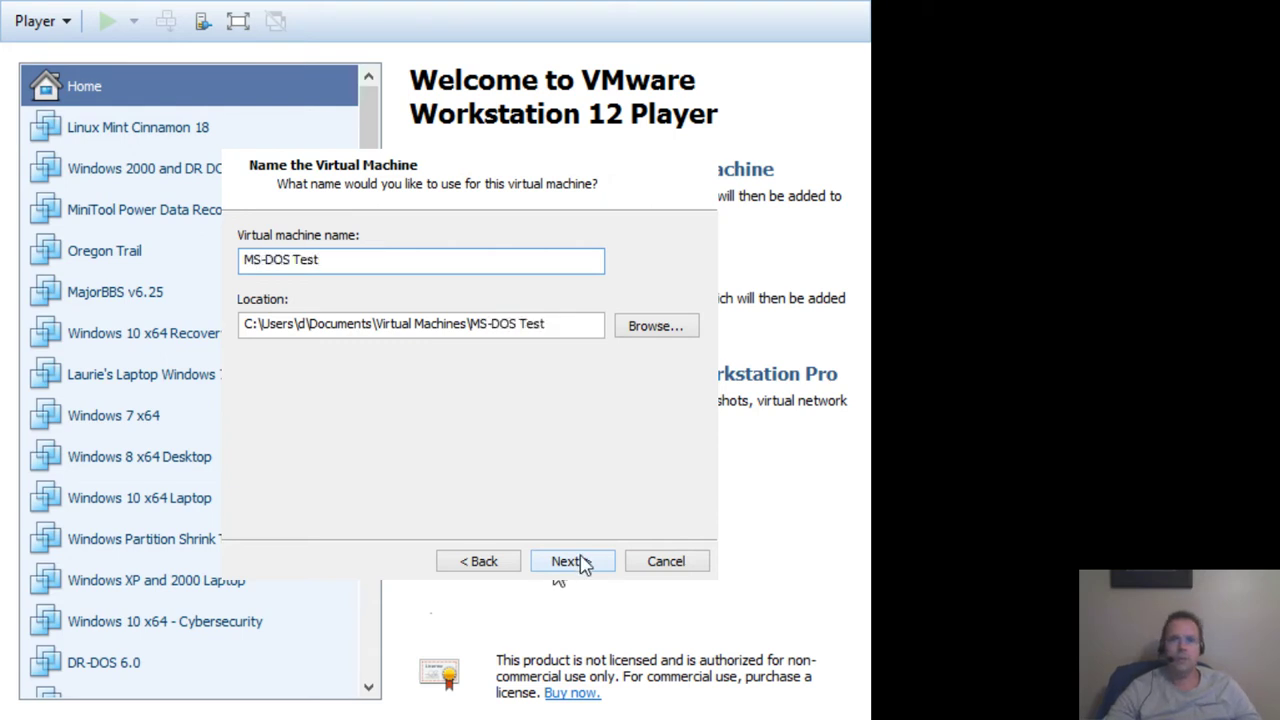
{"action": "left_click", "coordinate": [329, 325]}
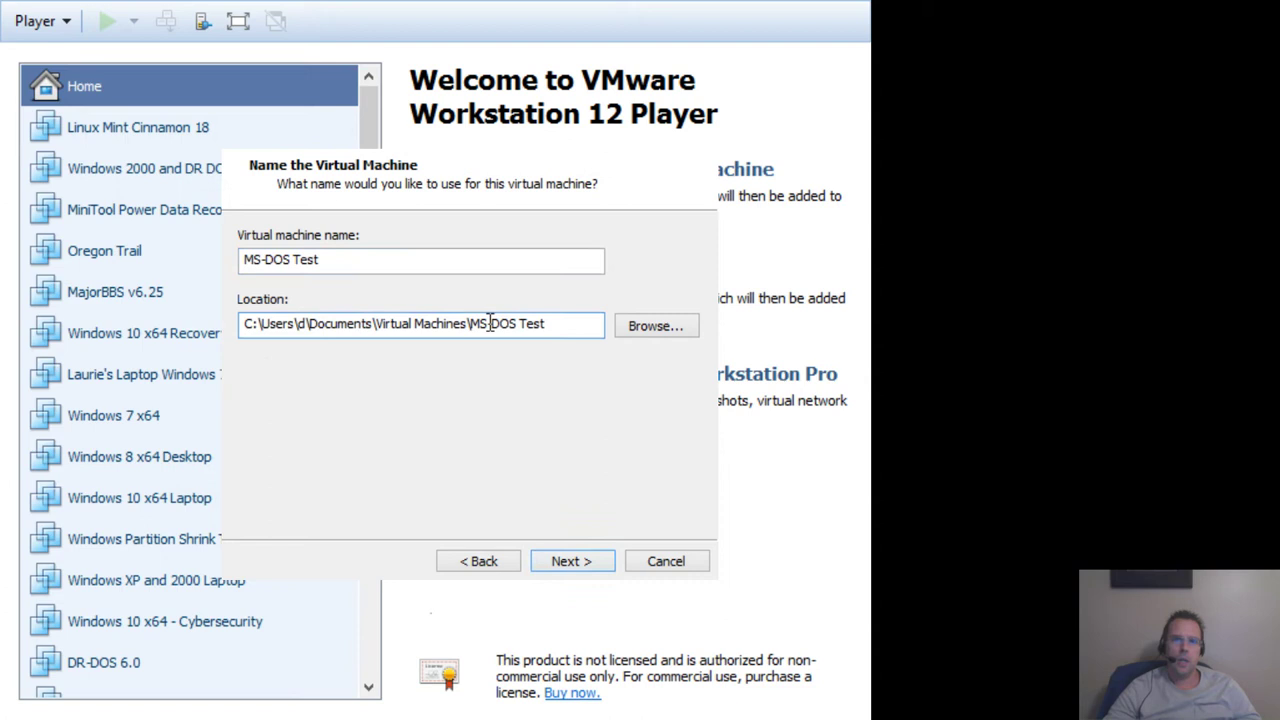
{"action": "left_click_drag", "start_coordinate": [467, 323], "coordinate": [186, 300]}
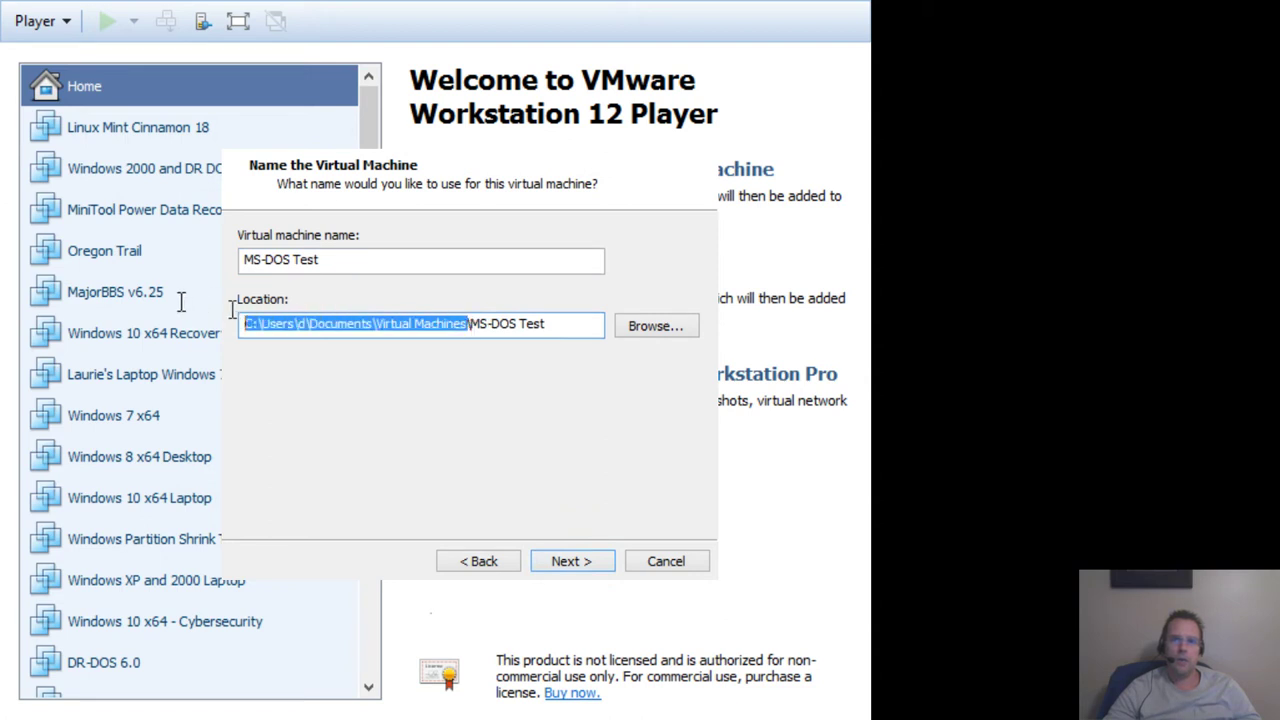
{"action": "left_click", "coordinate": [561, 323]}
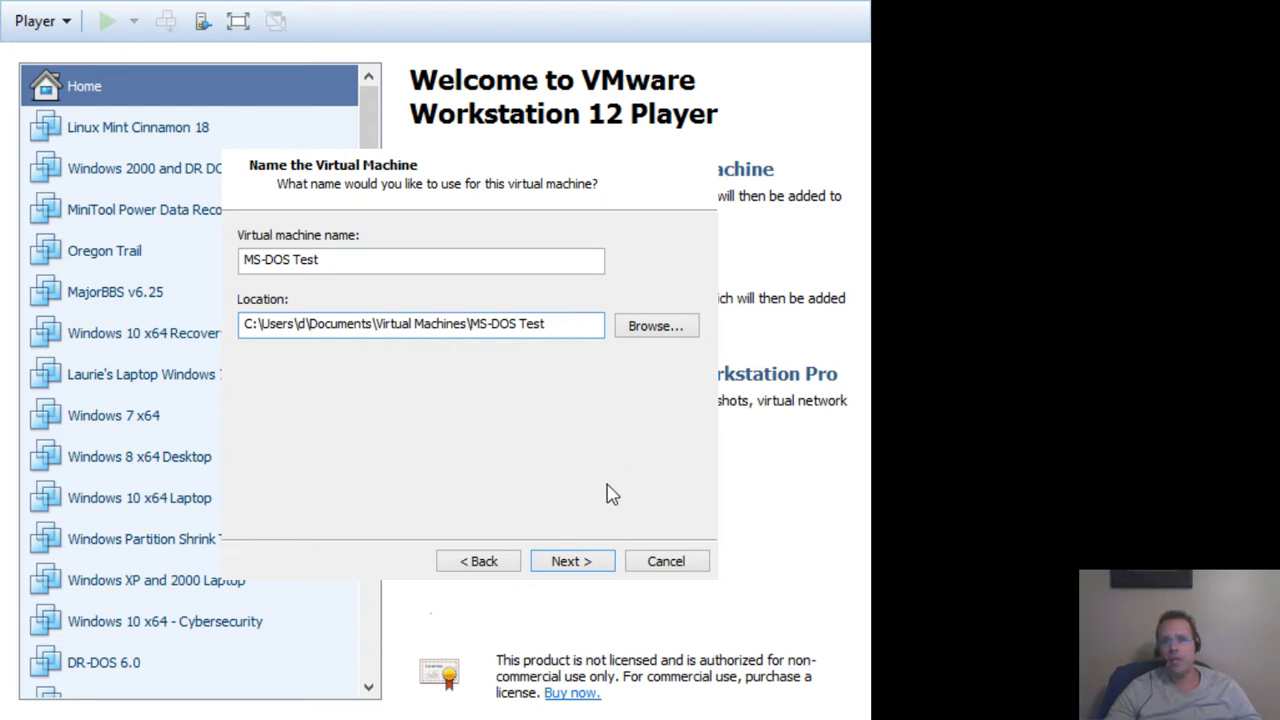
{"action": "left_click", "coordinate": [566, 561]}
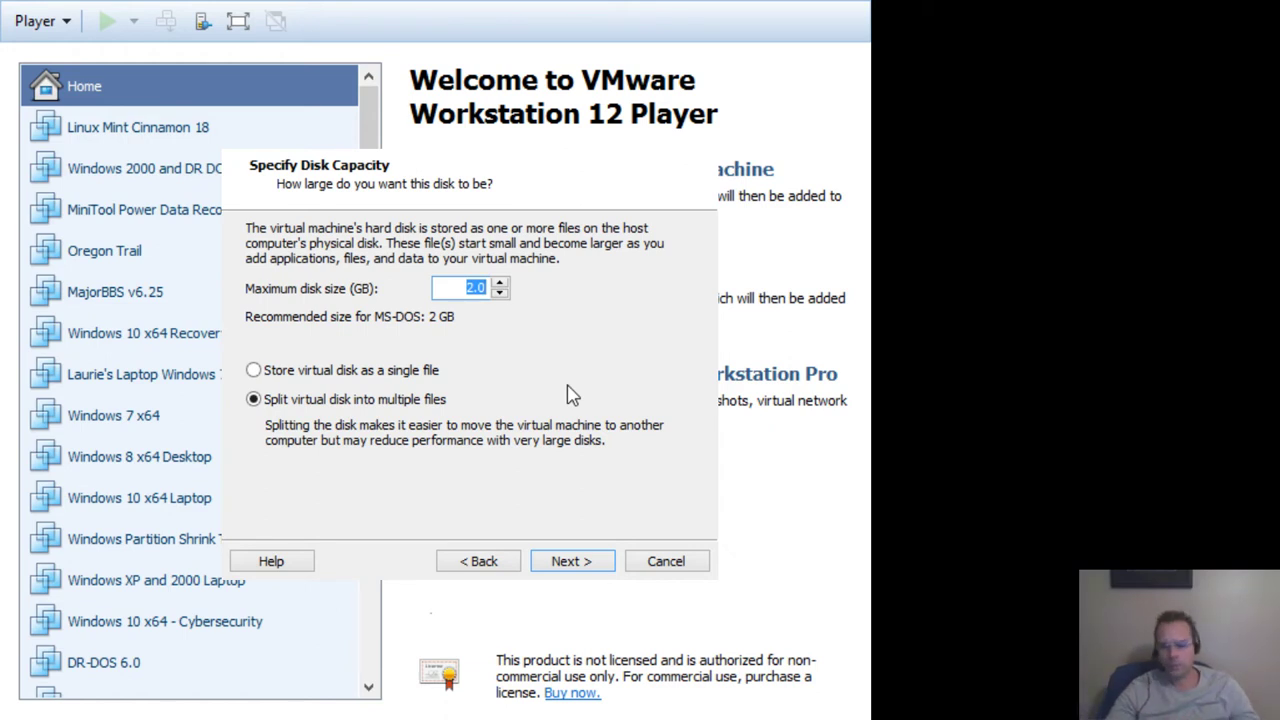
Set a 1.0 GB maximum disk stored as a single file and finish creating the machine.
{"action": "type", "text": "1.0"}
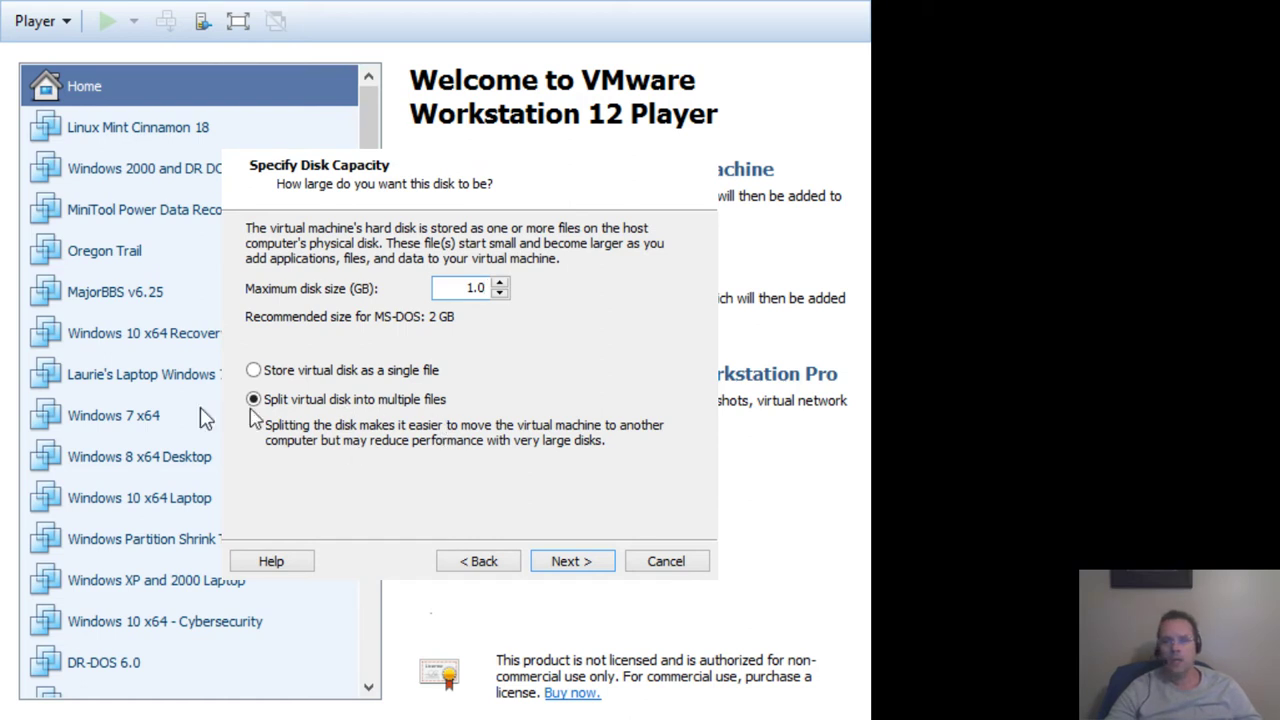
{"action": "left_click", "coordinate": [255, 371]}
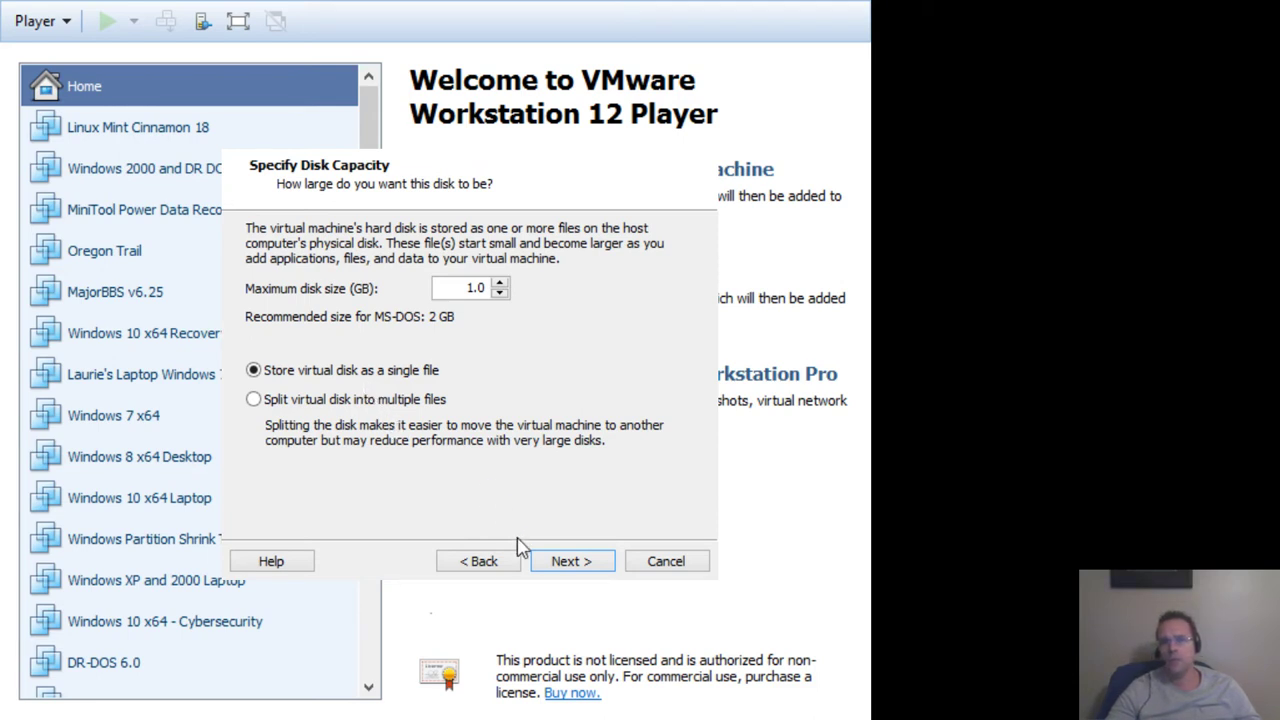
{"action": "left_click", "coordinate": [558, 564]}
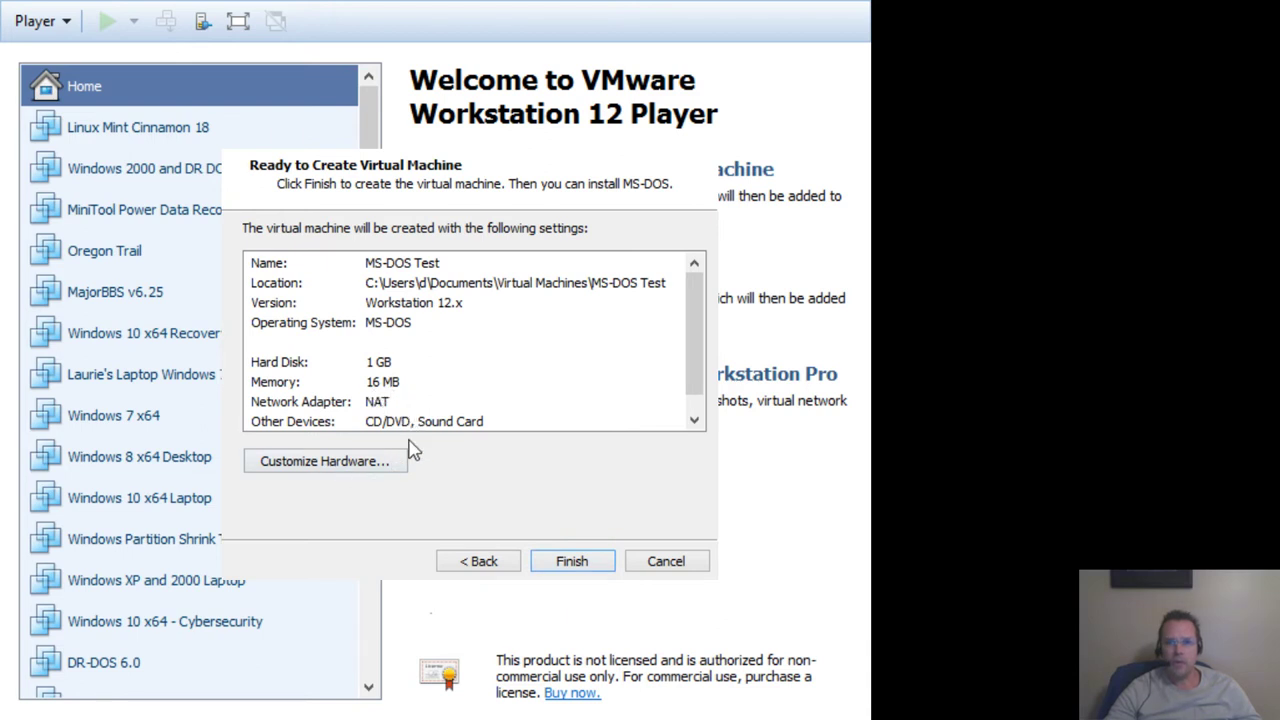
{"action": "left_click", "coordinate": [560, 562]}
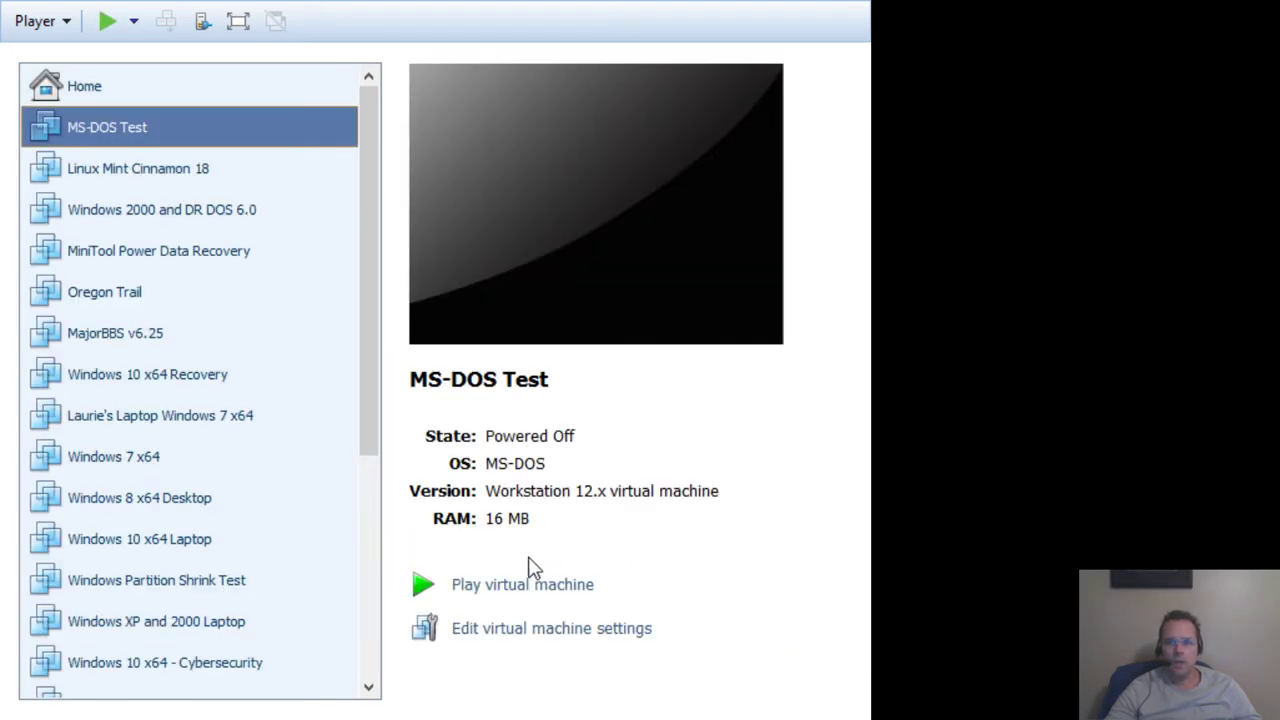
Attach C:\discs\DOS6.22_bootdisk.iso to the CD/DVD (IDE) drive and save the settings.
{"action": "left_click", "coordinate": [509, 640]}
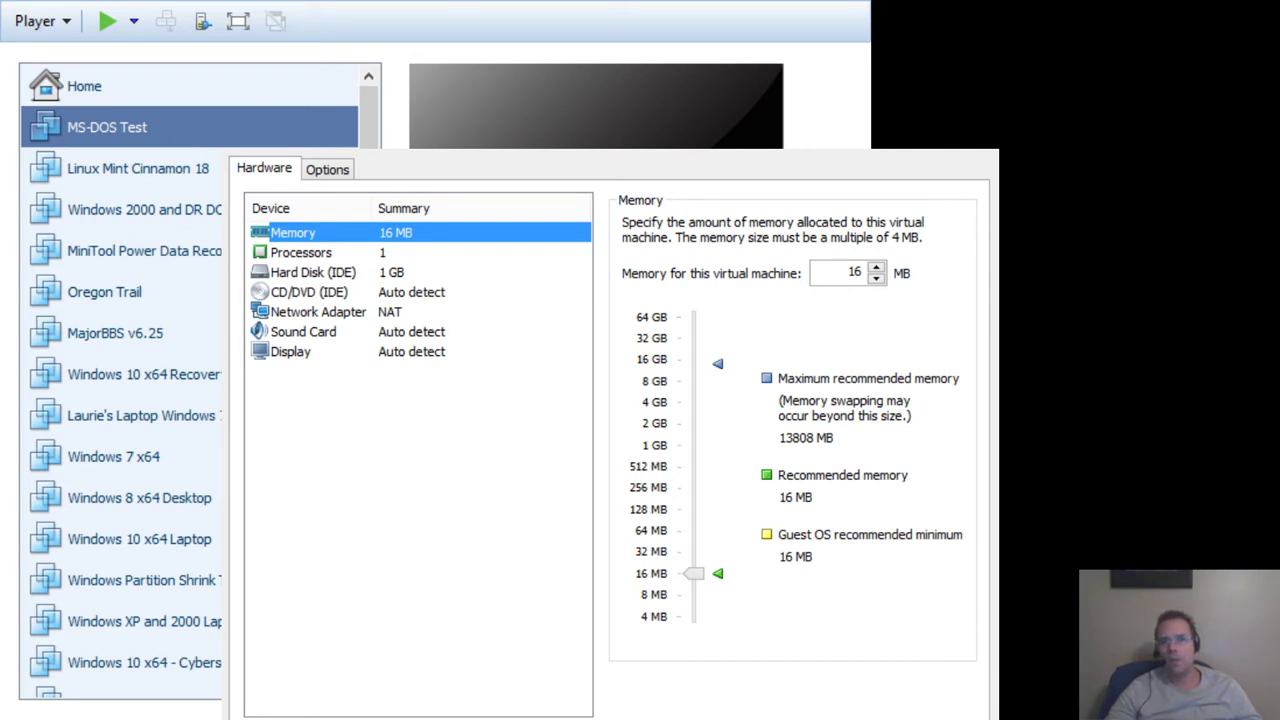
{"action": "left_click", "coordinate": [300, 293]}
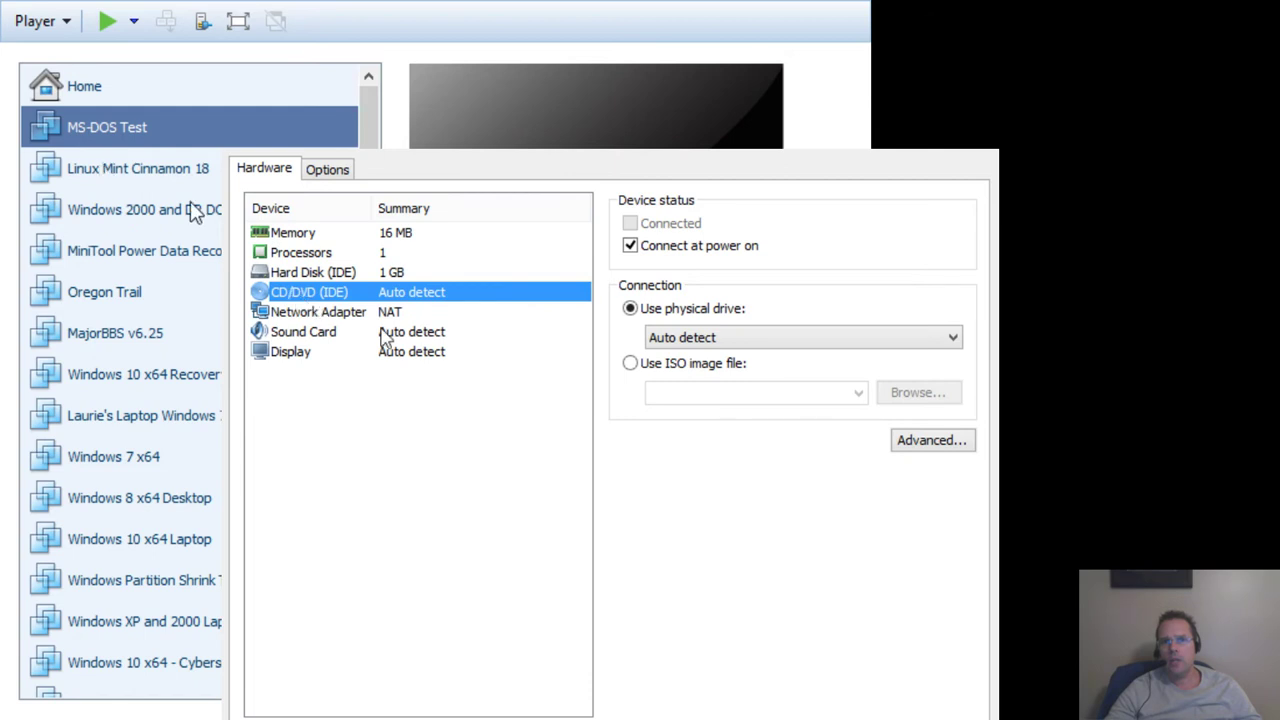
{"action": "left_click", "coordinate": [631, 365]}
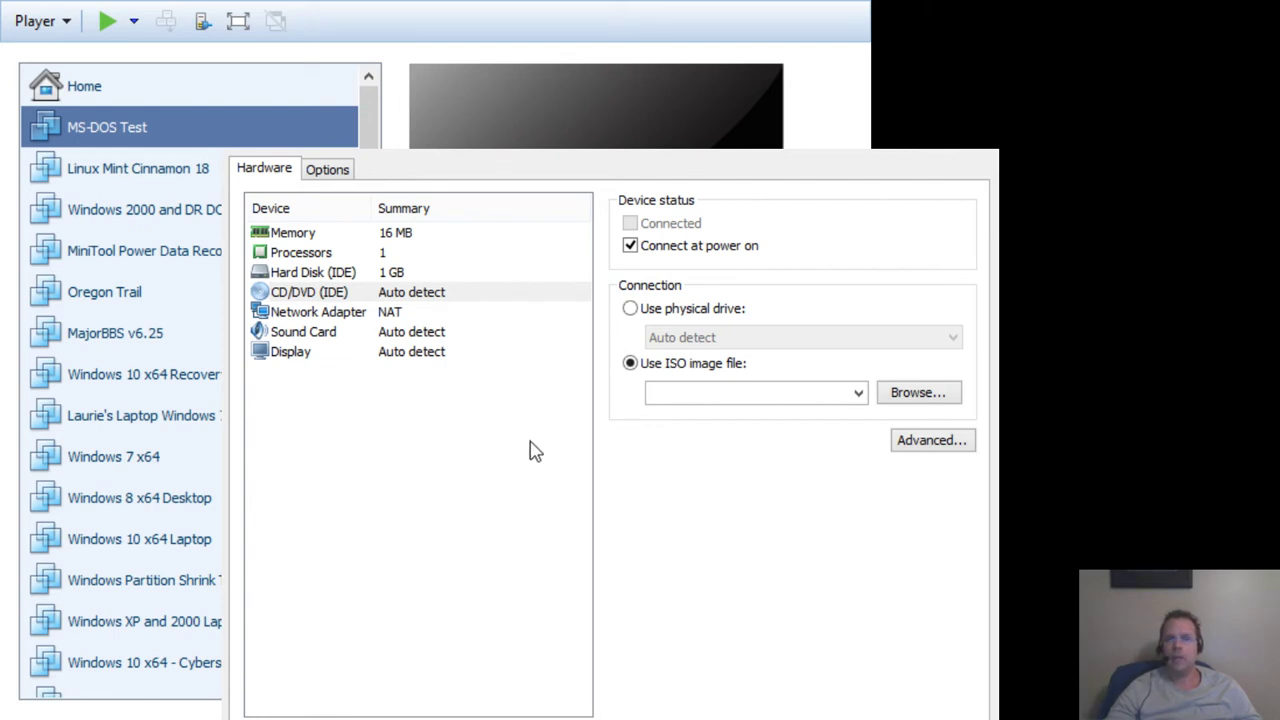
{"action": "left_click", "coordinate": [897, 396]}
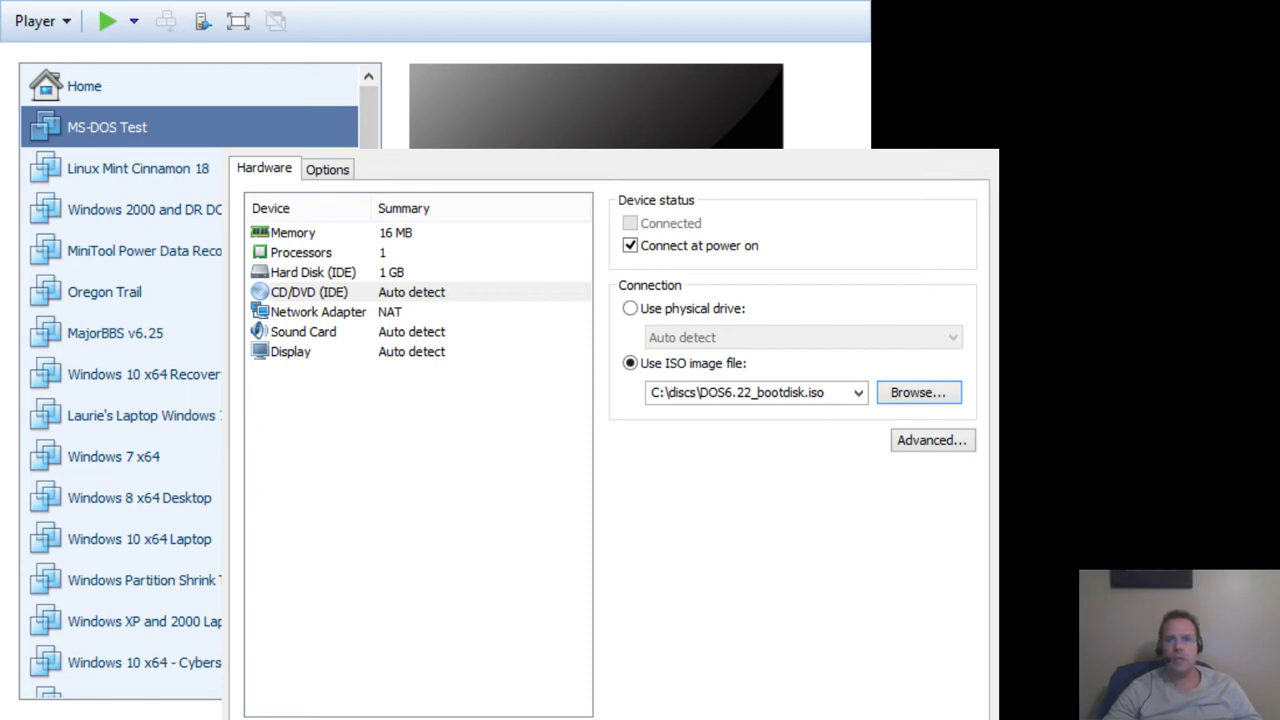
{"action": "key", "text": "Return"}
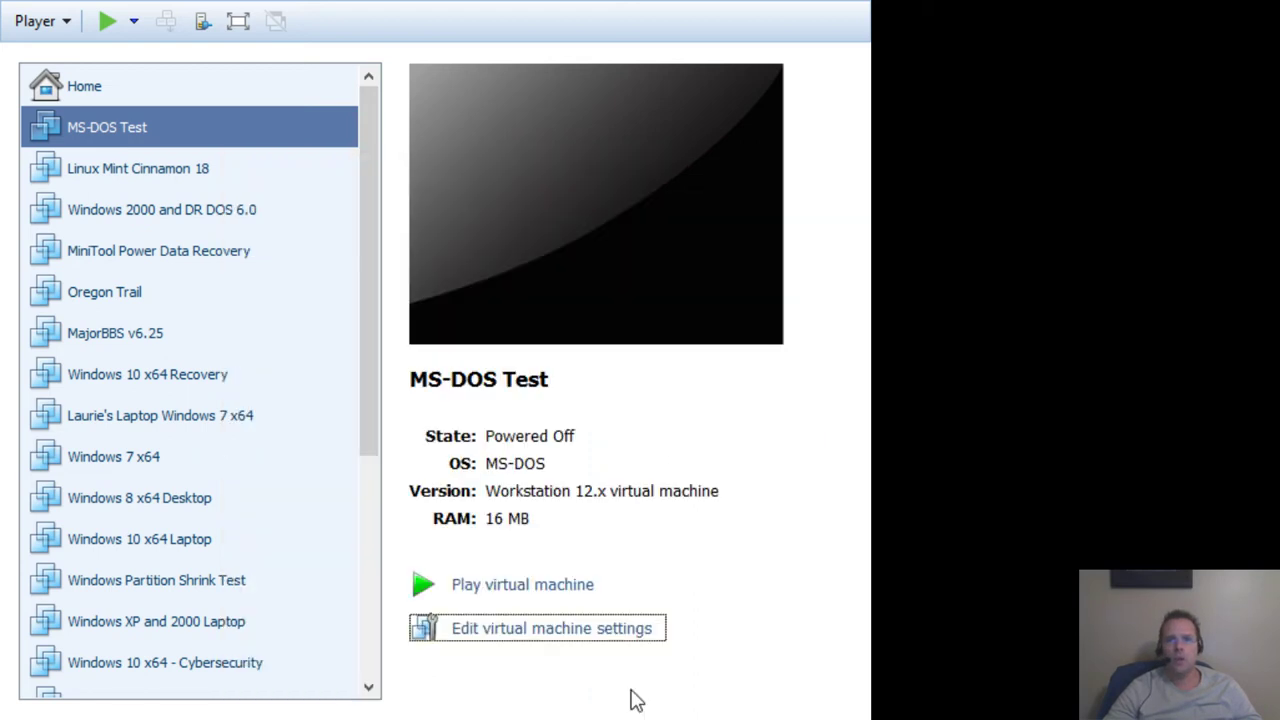
Boot the machine, list the A: drive with dir and dir/w, and try switching to C:.
{"action": "left_click", "coordinate": [532, 588]}
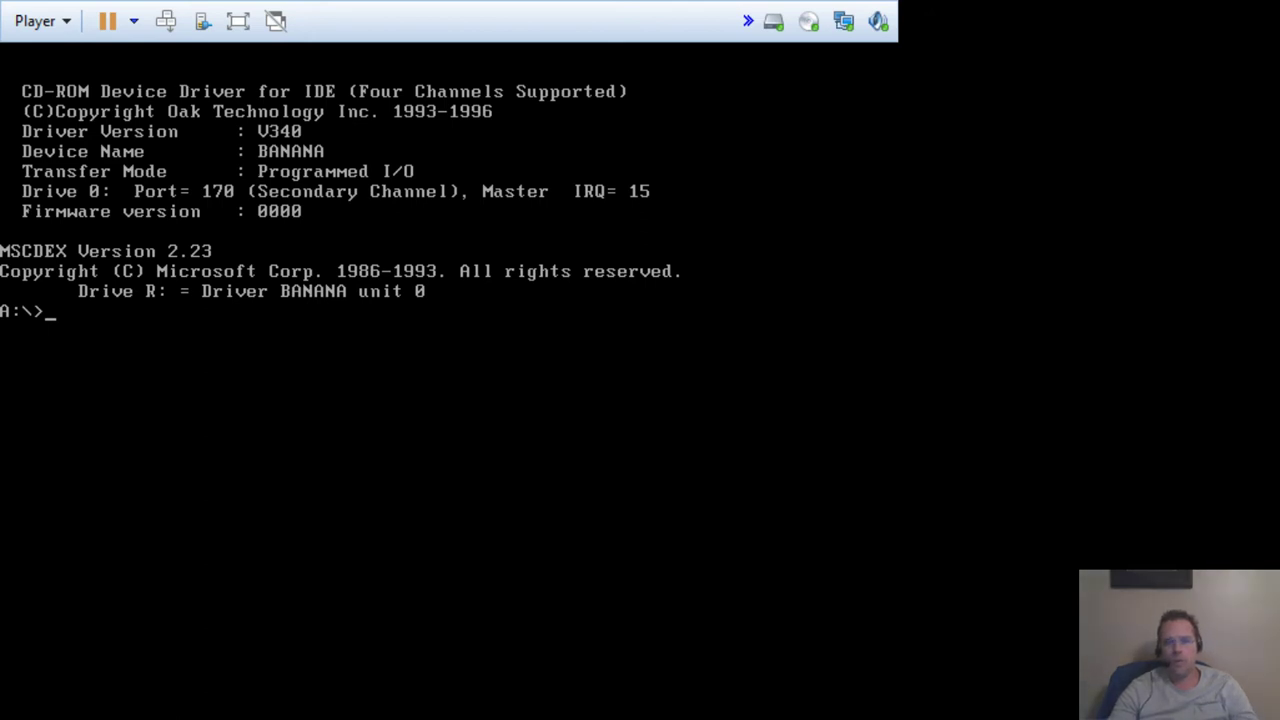
{"action": "type", "text": "dir"}
{"action": "key", "text": "Return"}
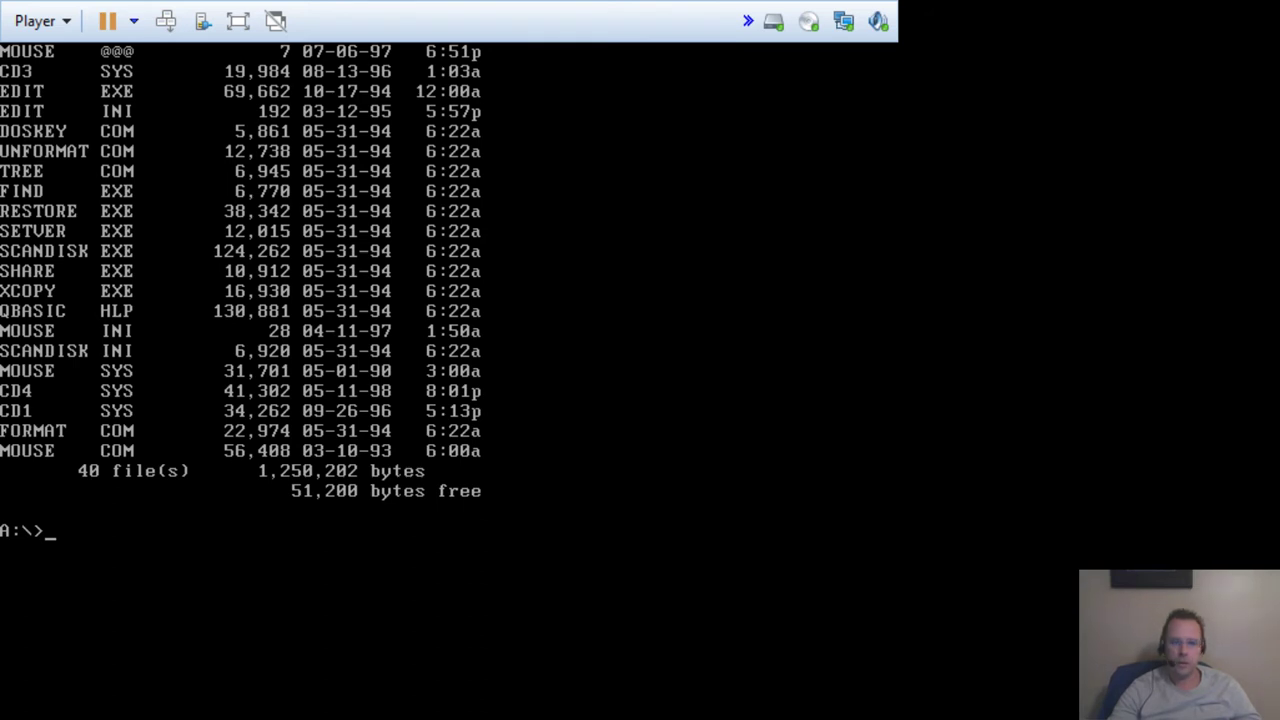
{"action": "type", "text": "dir/w"}
{"action": "key", "text": "Return"}
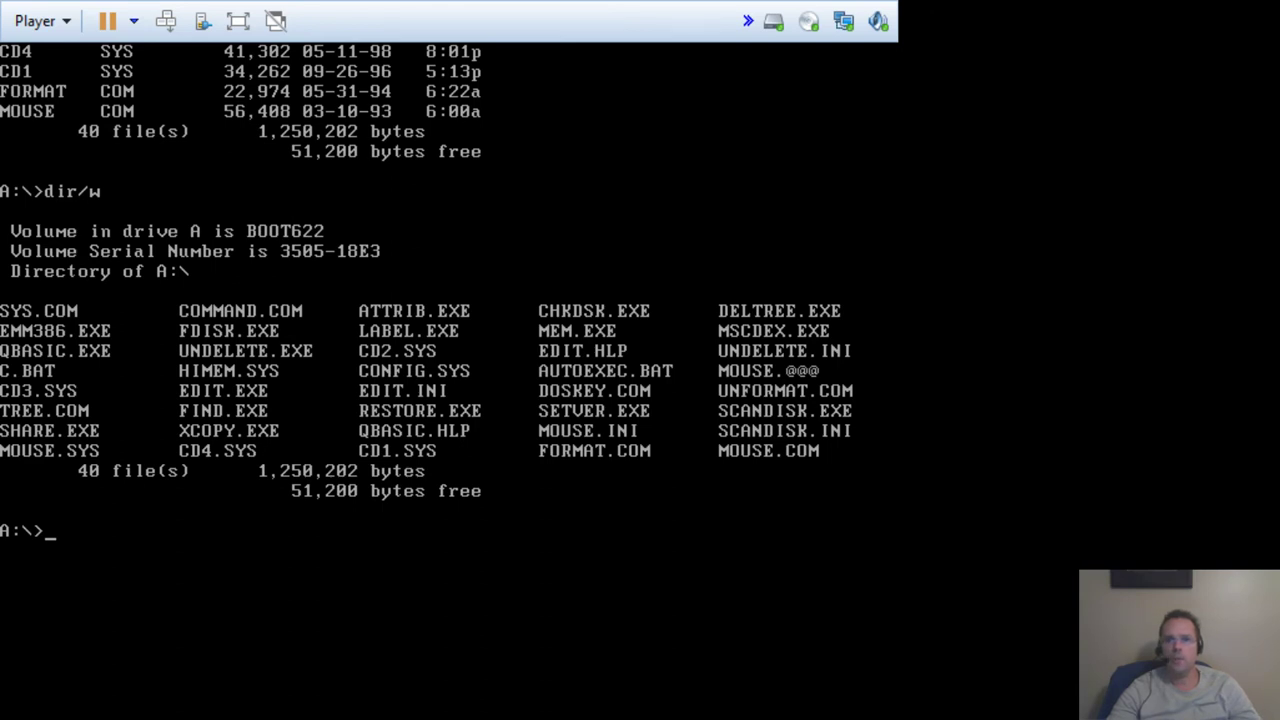
{"action": "type", "text": "c:"}
{"action": "key", "text": "Return"}
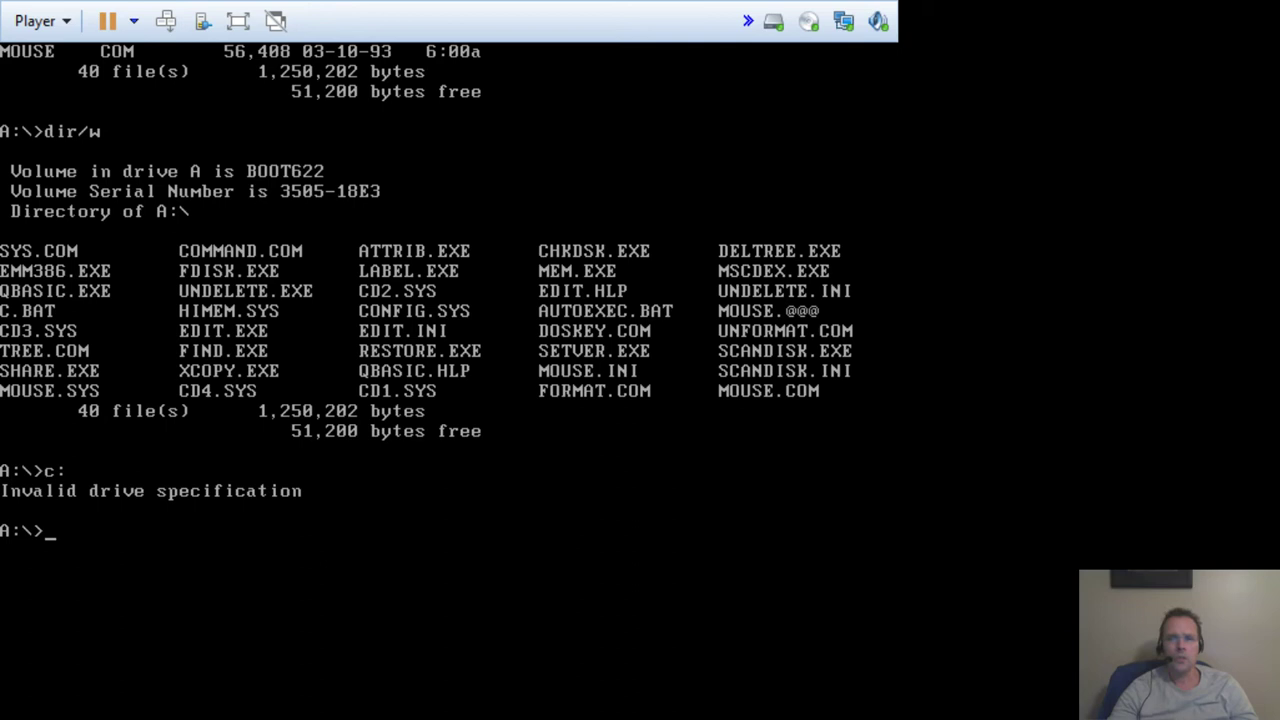
Show the fdisk /? help text, then launch FDISK.
{"action": "type", "text": "fi"}
{"action": "key", "text": "BackSpace"}
{"action": "type", "text": "d"}
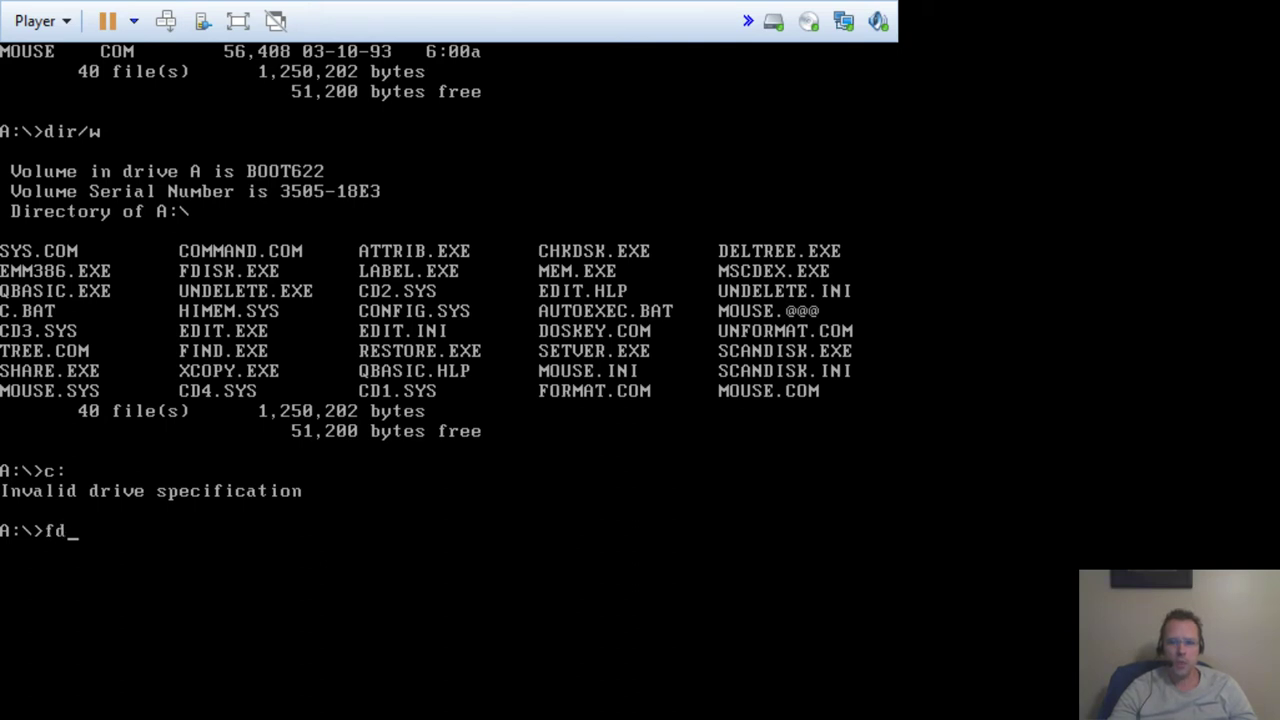
{"action": "type", "text": "isk /?"}
{"action": "key", "text": "Return"}
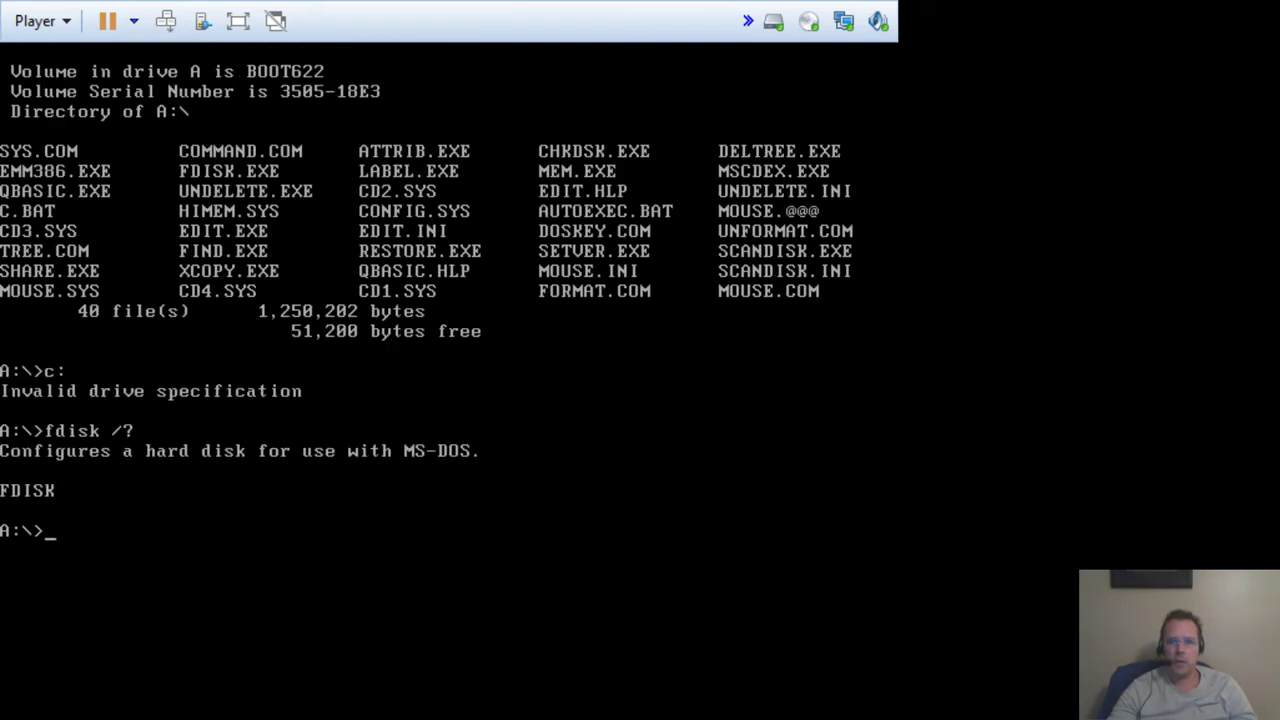
{"action": "type", "text": "fdisk"}
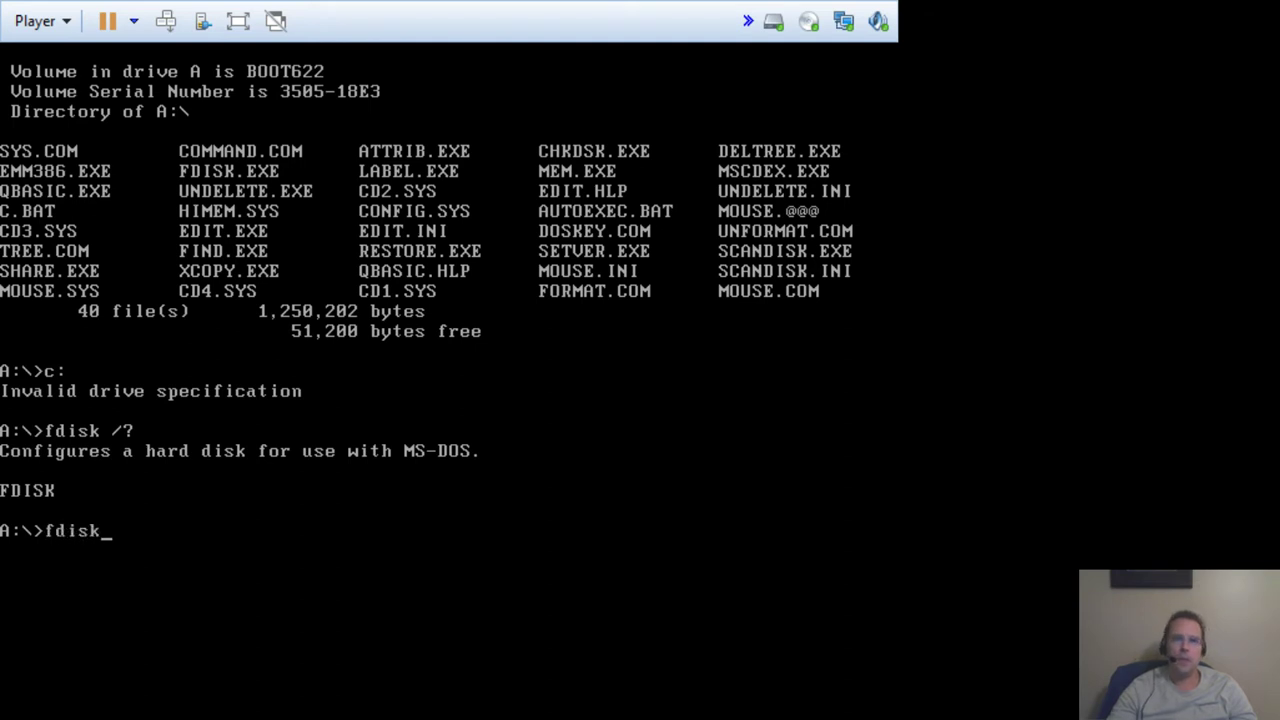
{"action": "key", "text": "Return"}
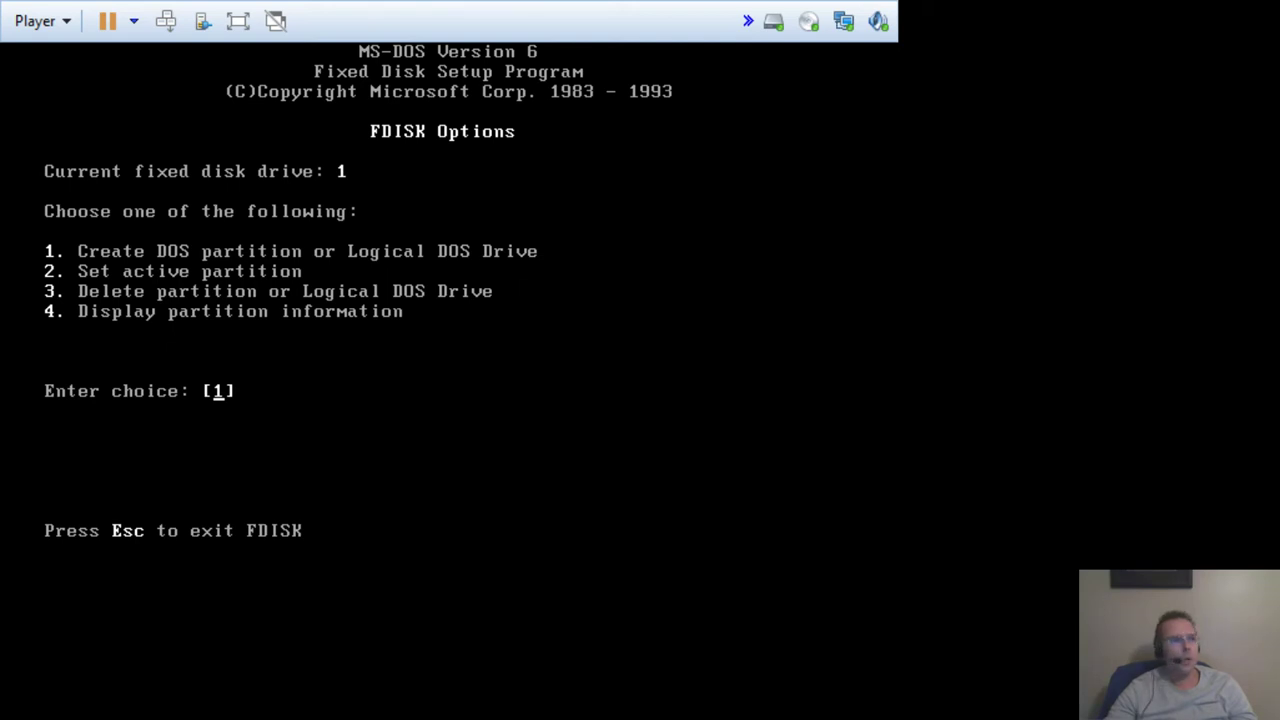
Create a Primary DOS Partition using the maximum disk size as the active partition.
{"action": "key", "text": "Return"}
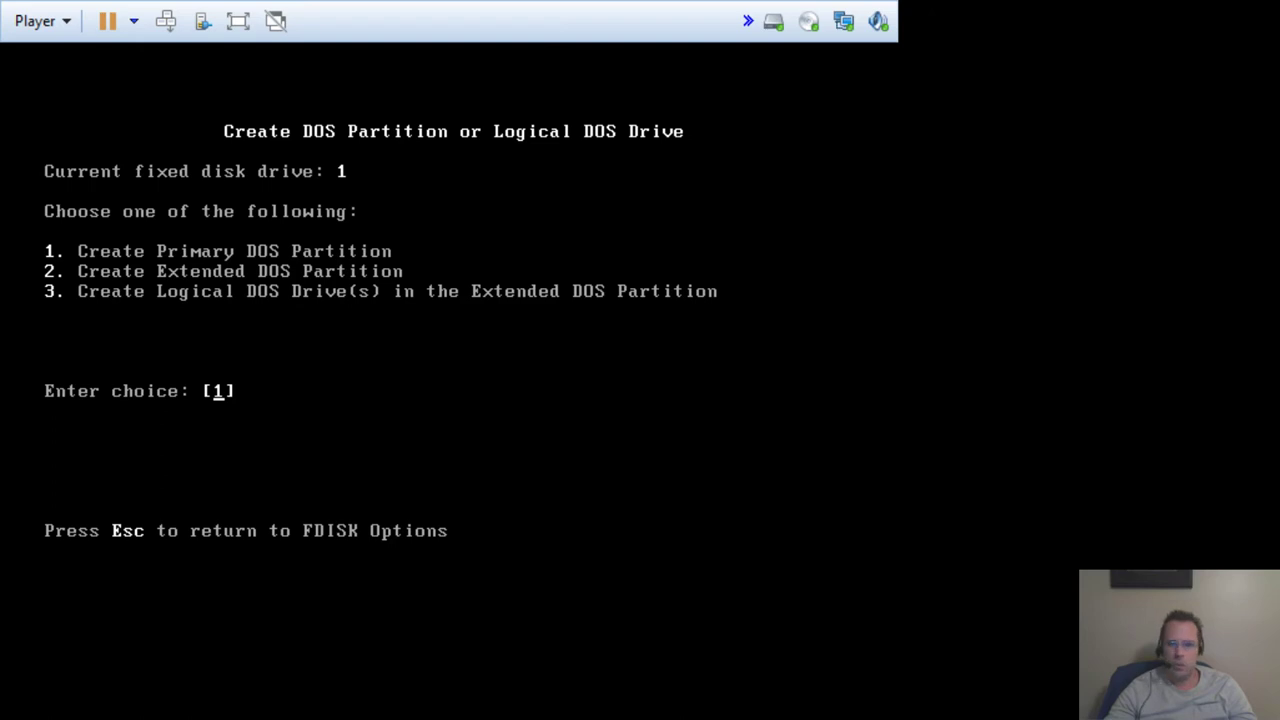
{"action": "key", "text": "Return"}
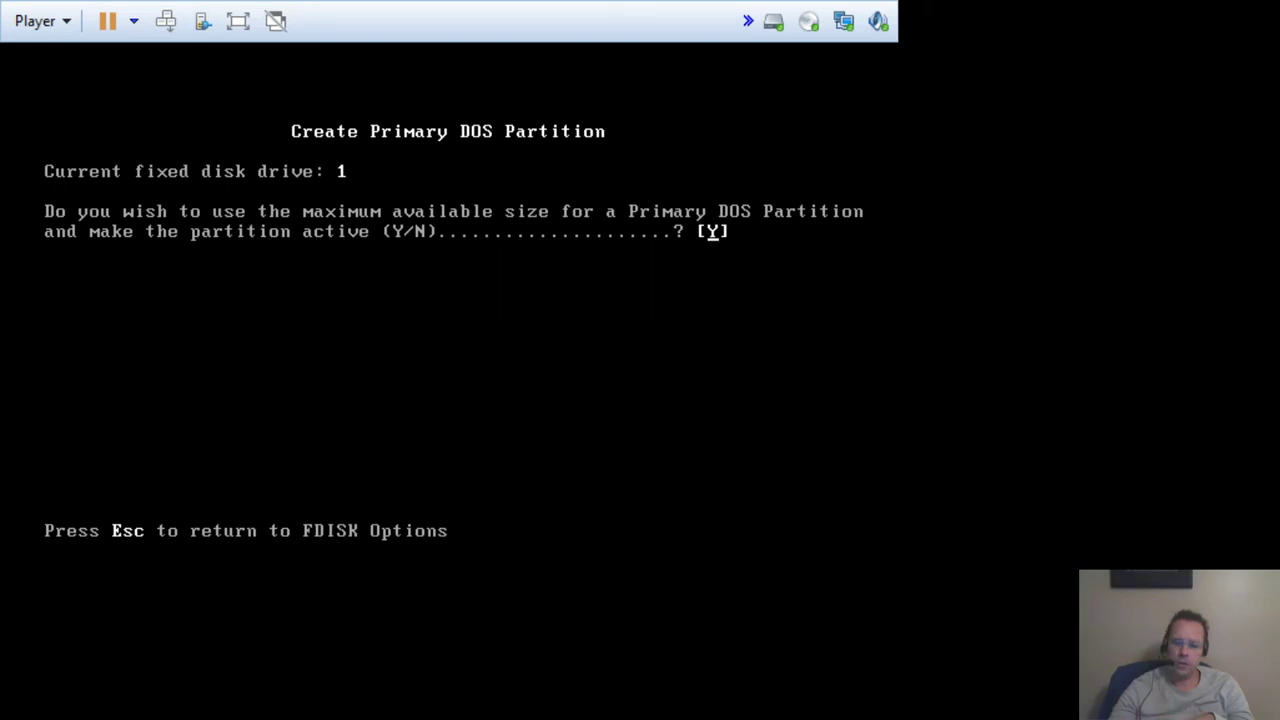
{"action": "key", "text": "Return"}
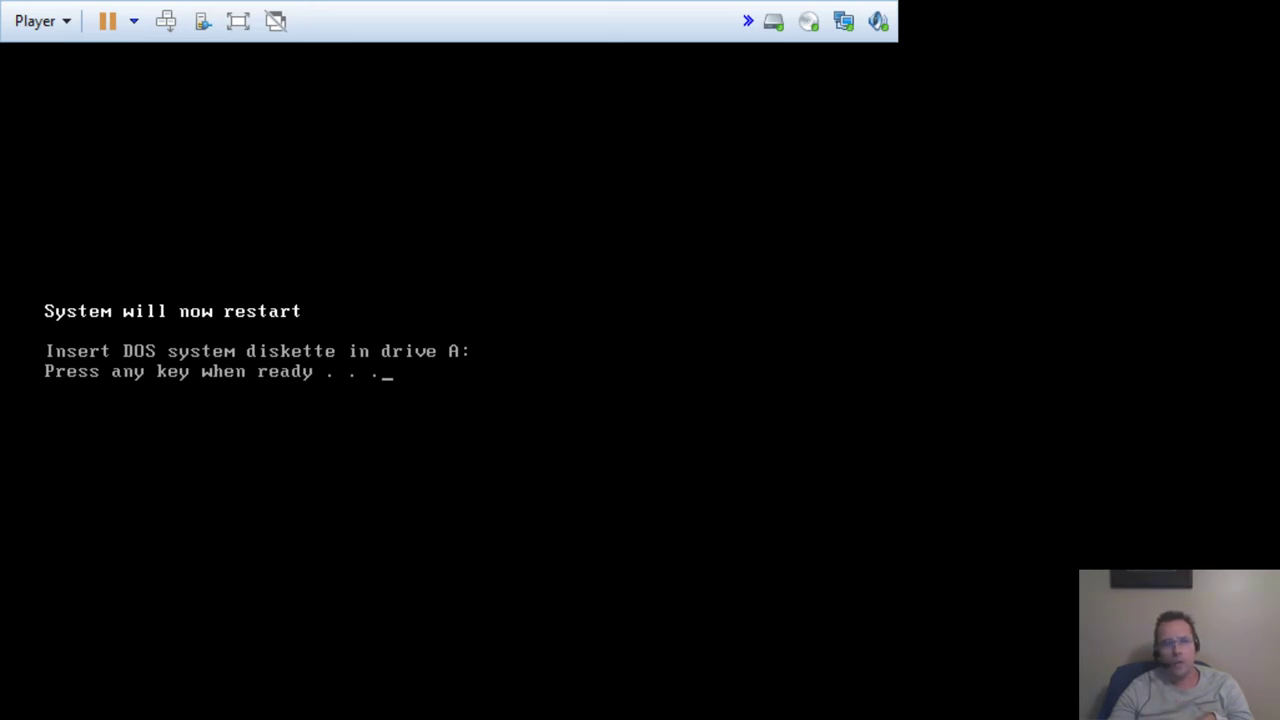
Restart the machine, reset it twice at 'Missing operating system', then suspend and exit.
{"action": "key", "text": "Return"}
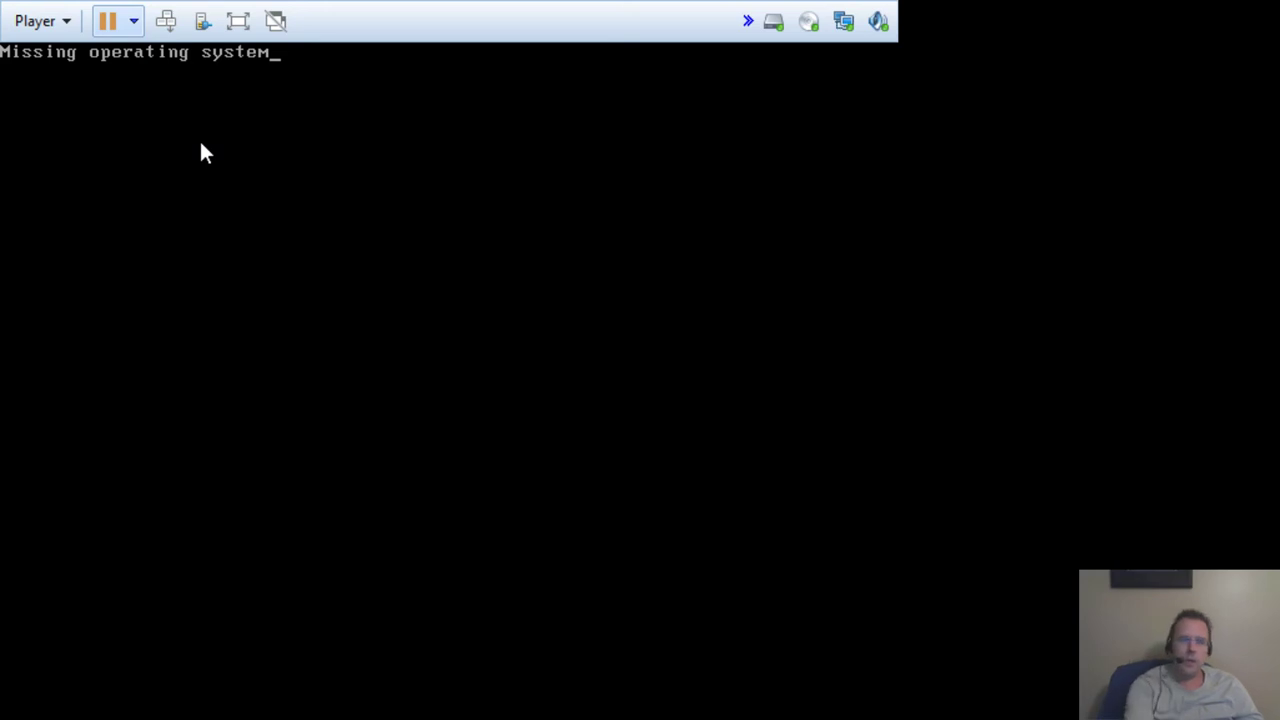
{"action": "key", "text": "ctrl+r"}
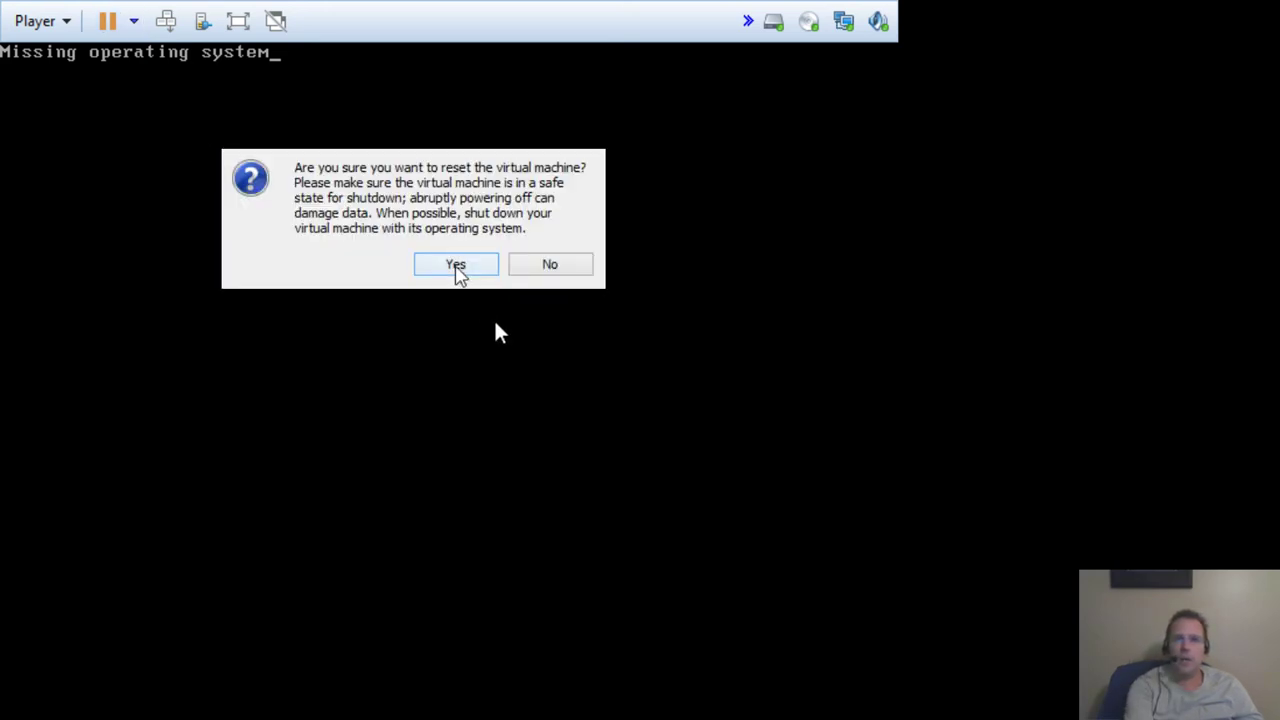
{"action": "left_click", "coordinate": [456, 268]}
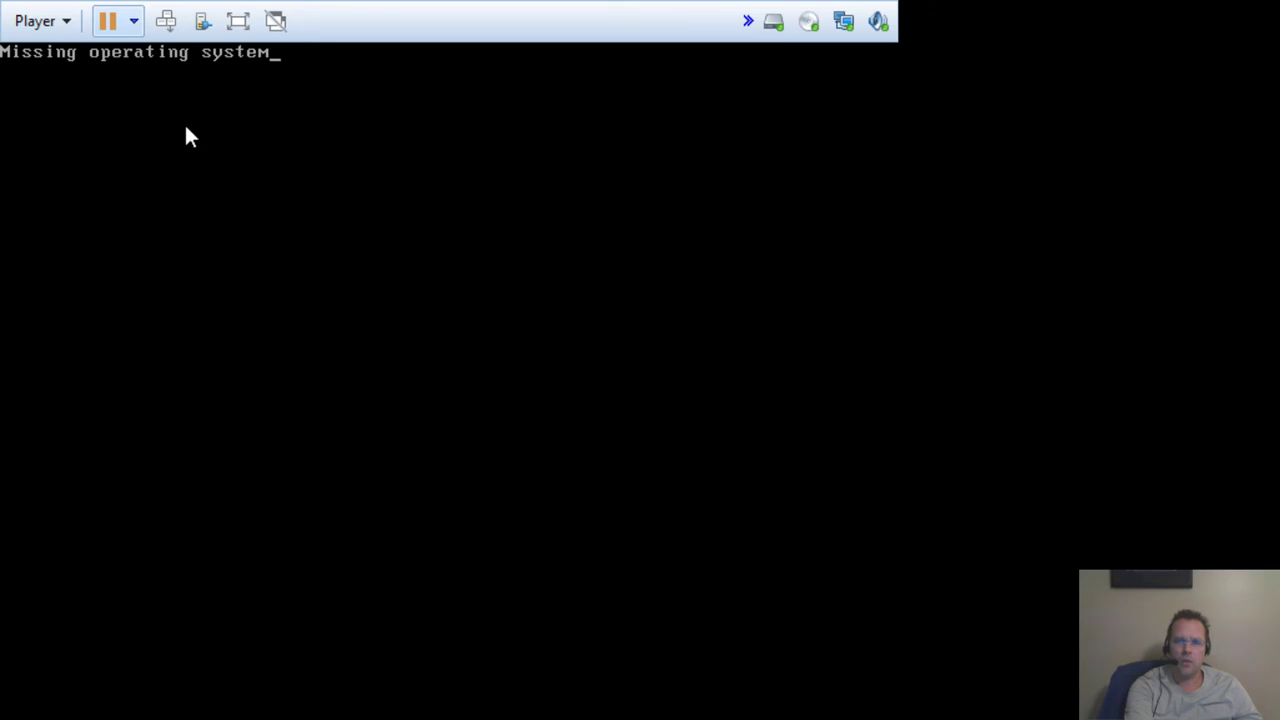
{"action": "key", "text": "ctrl+r"}
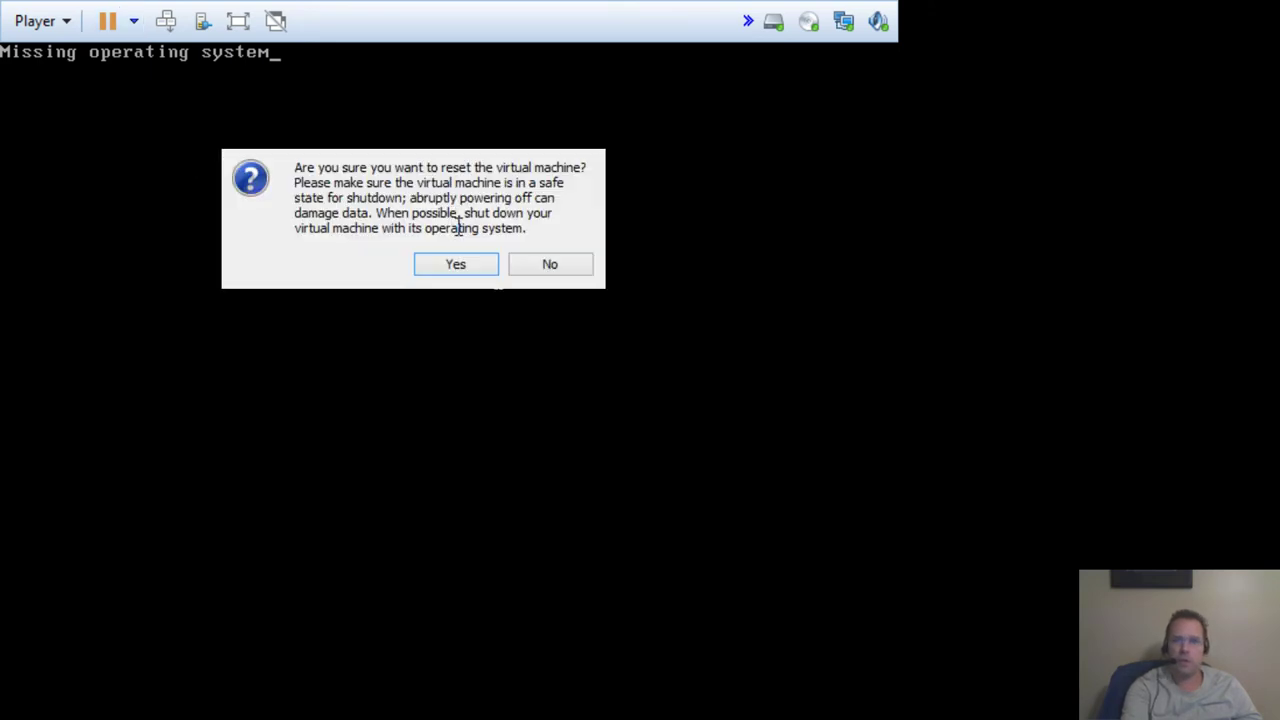
{"action": "left_click", "coordinate": [458, 264]}
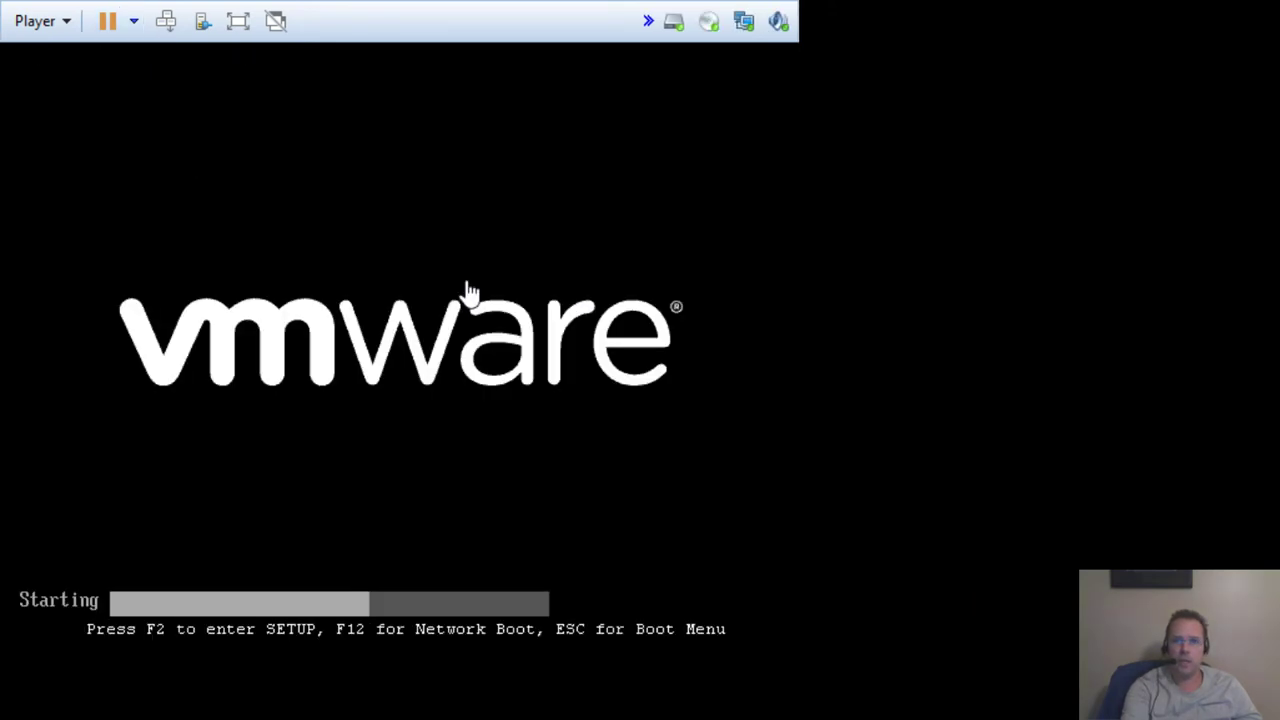
{"action": "left_click", "coordinate": [124, 28]}
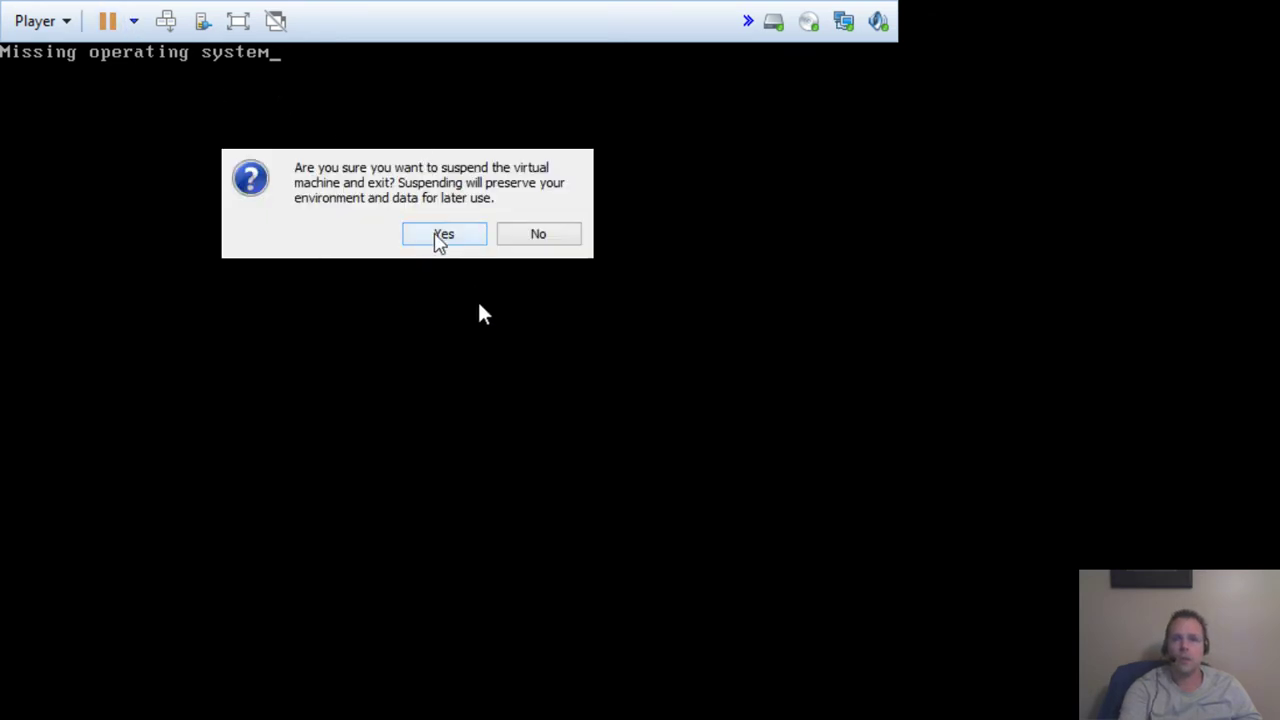
{"action": "left_click", "coordinate": [441, 238]}
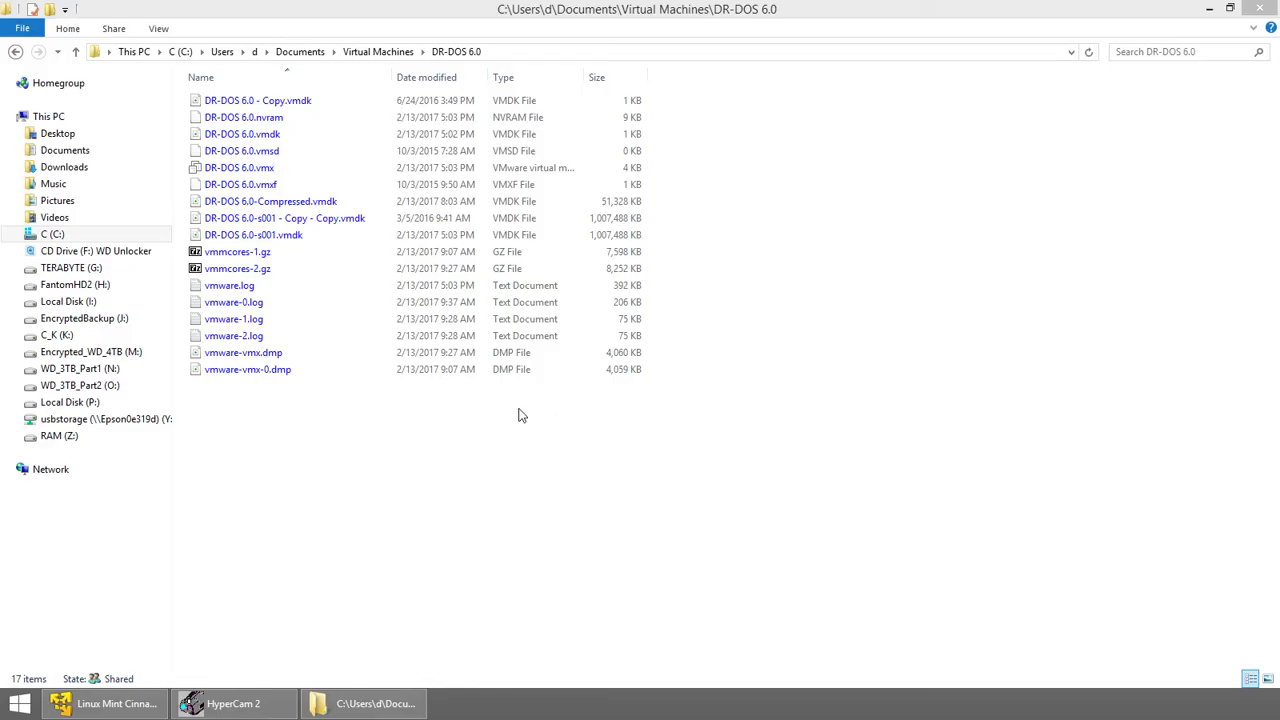
Narrow the Explorer navigation pane so the file list is wider.
{"action": "left_click", "coordinate": [292, 222]}
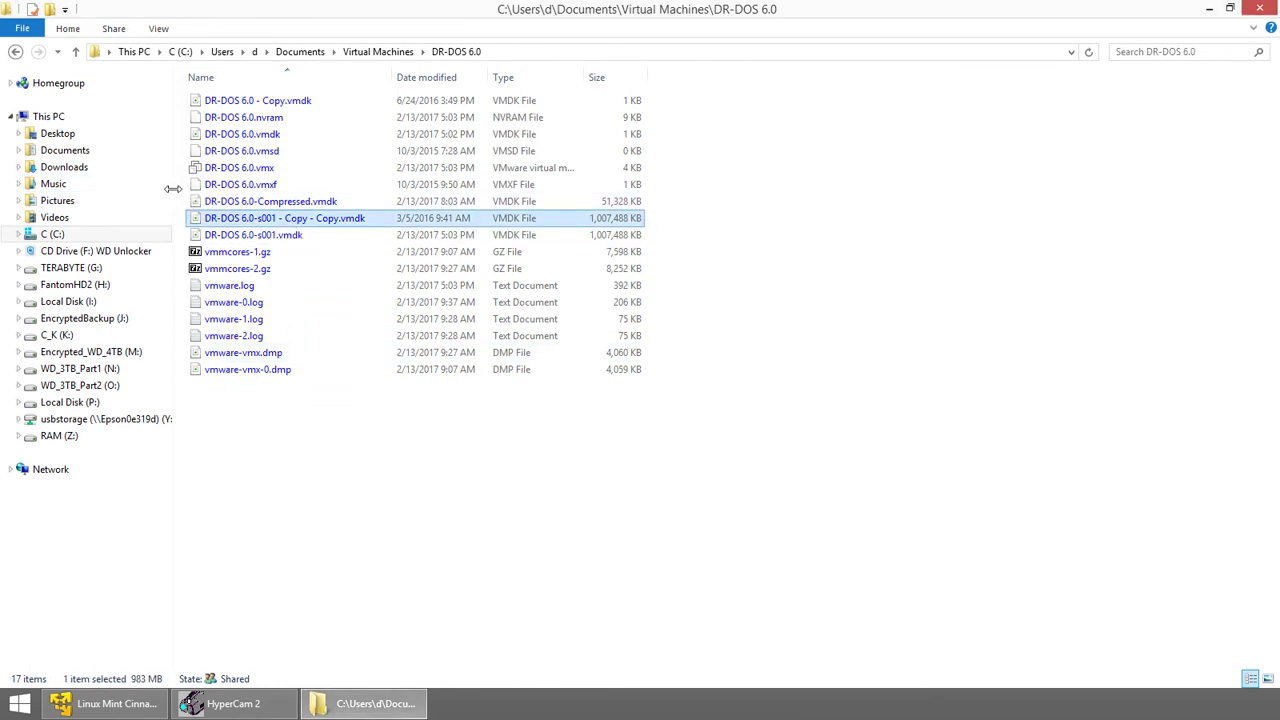
{"action": "left_click_drag", "start_coordinate": [173, 188], "coordinate": [42, 186]}
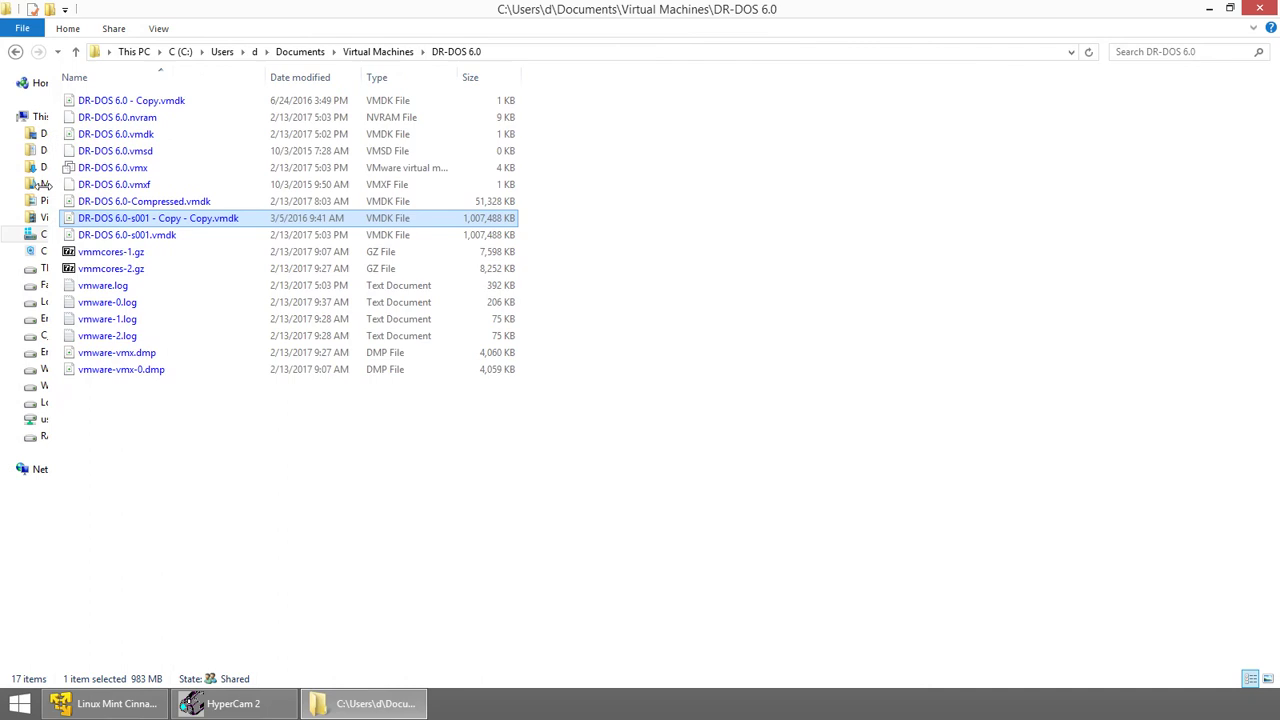
{"action": "left_click", "coordinate": [566, 219]}
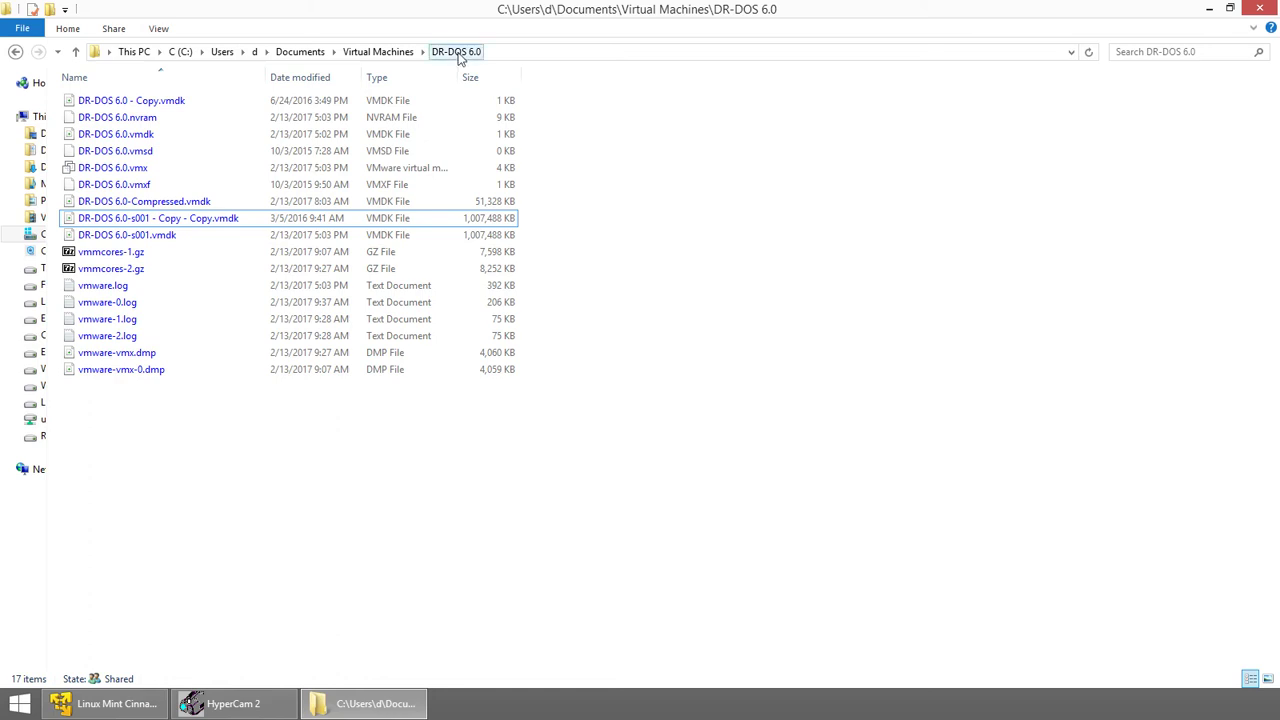
Go up to Virtual Machines, enter the DR-DOS 6.0 folder, and right-click DR-DOS 6.0.vmx.
{"action": "left_click", "coordinate": [379, 55]}
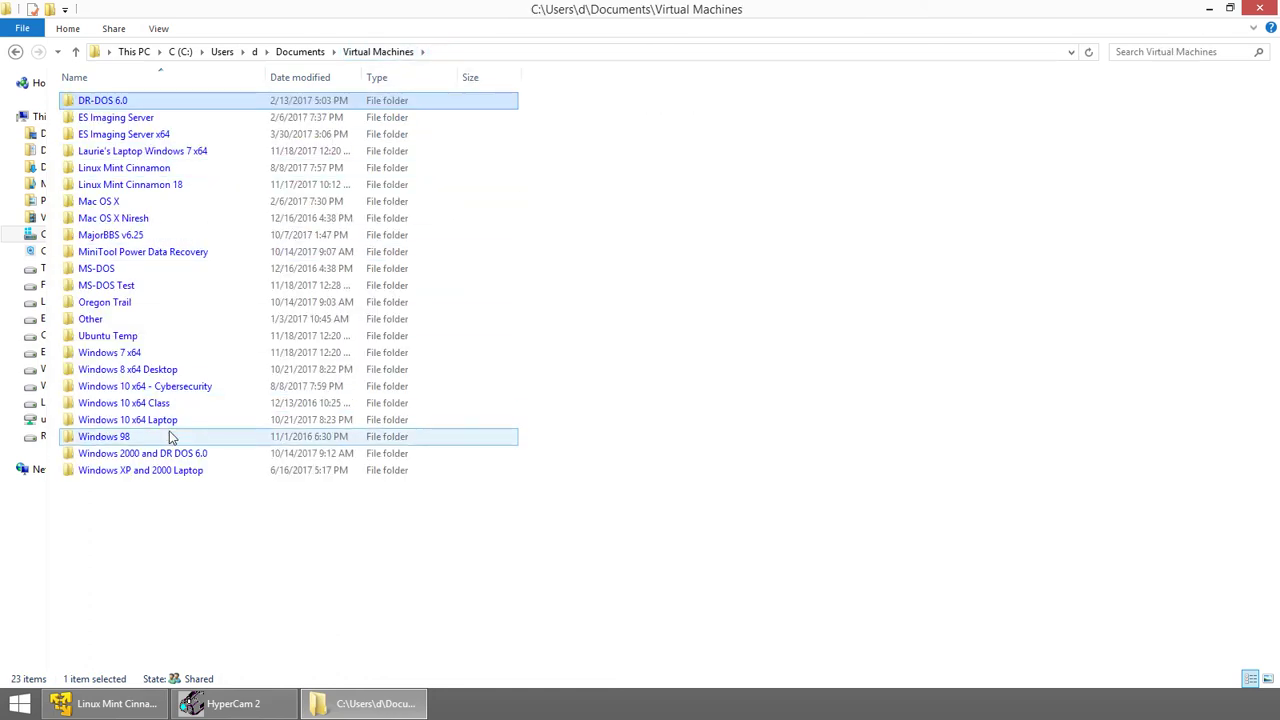
{"action": "double_click", "coordinate": [100, 104]}
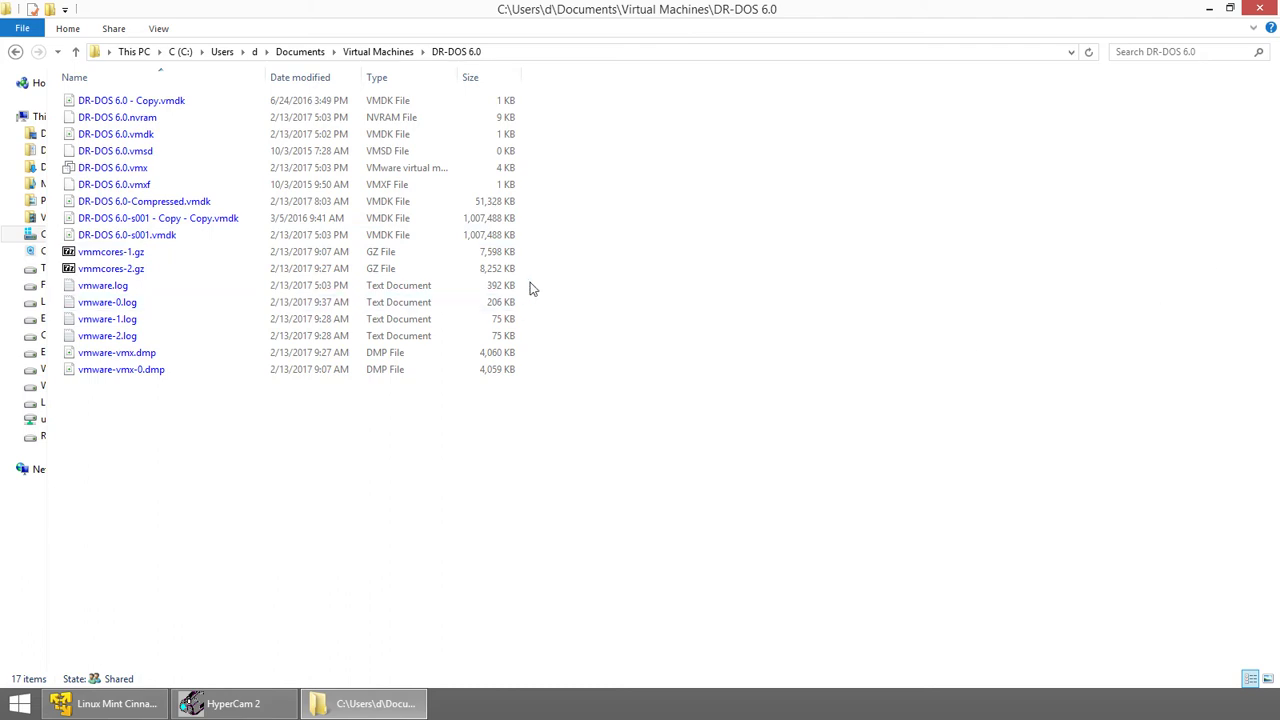
{"action": "left_click", "coordinate": [118, 190]}
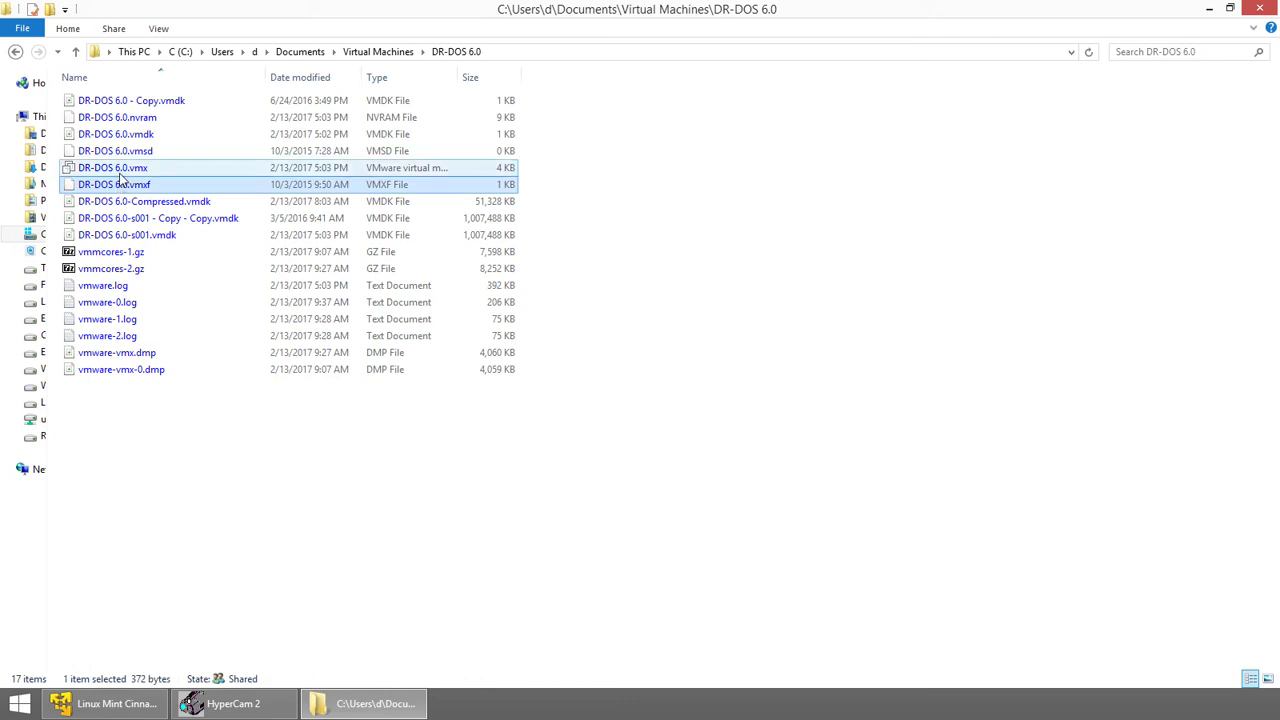
{"action": "left_click", "coordinate": [118, 168]}
{"action": "right_click", "coordinate": [120, 176]}
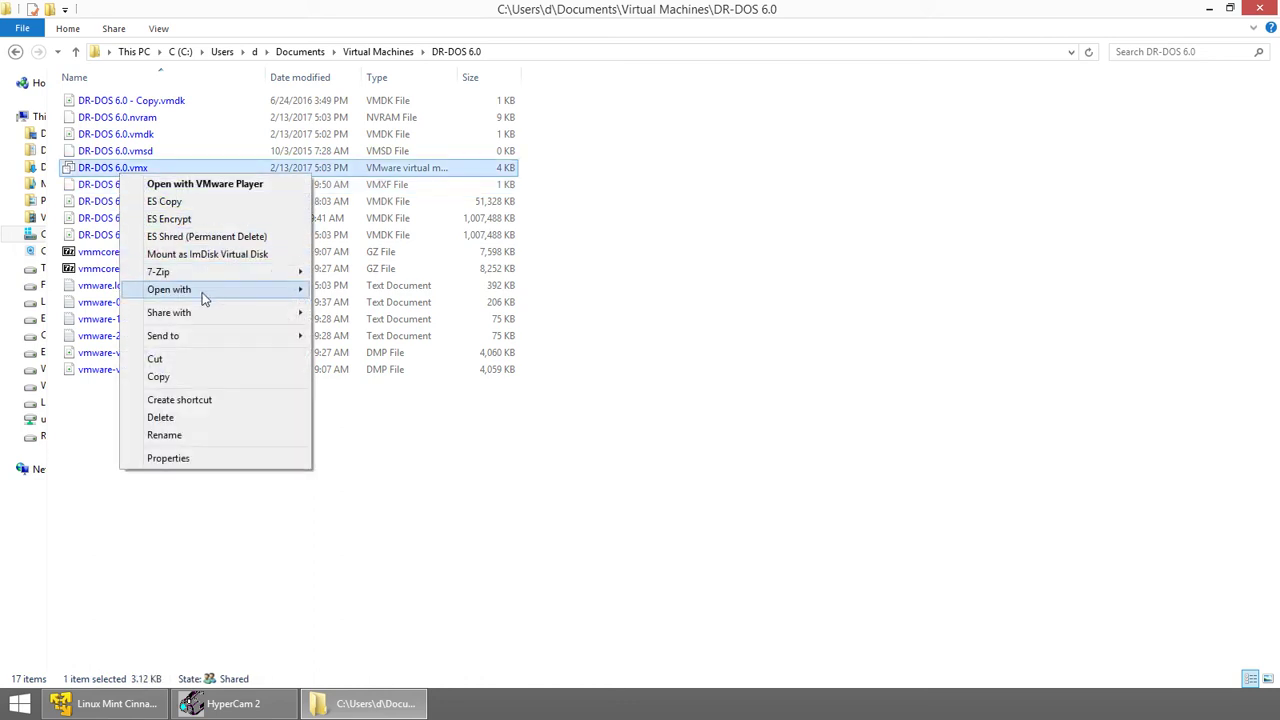
Open DR-DOS 6.0.vmx in Notepad and change bios.bootDelay from 5000 to 15000.
{"action": "mouse_move", "coordinate": [201, 293]}
{"action": "left_click", "coordinate": [358, 289]}
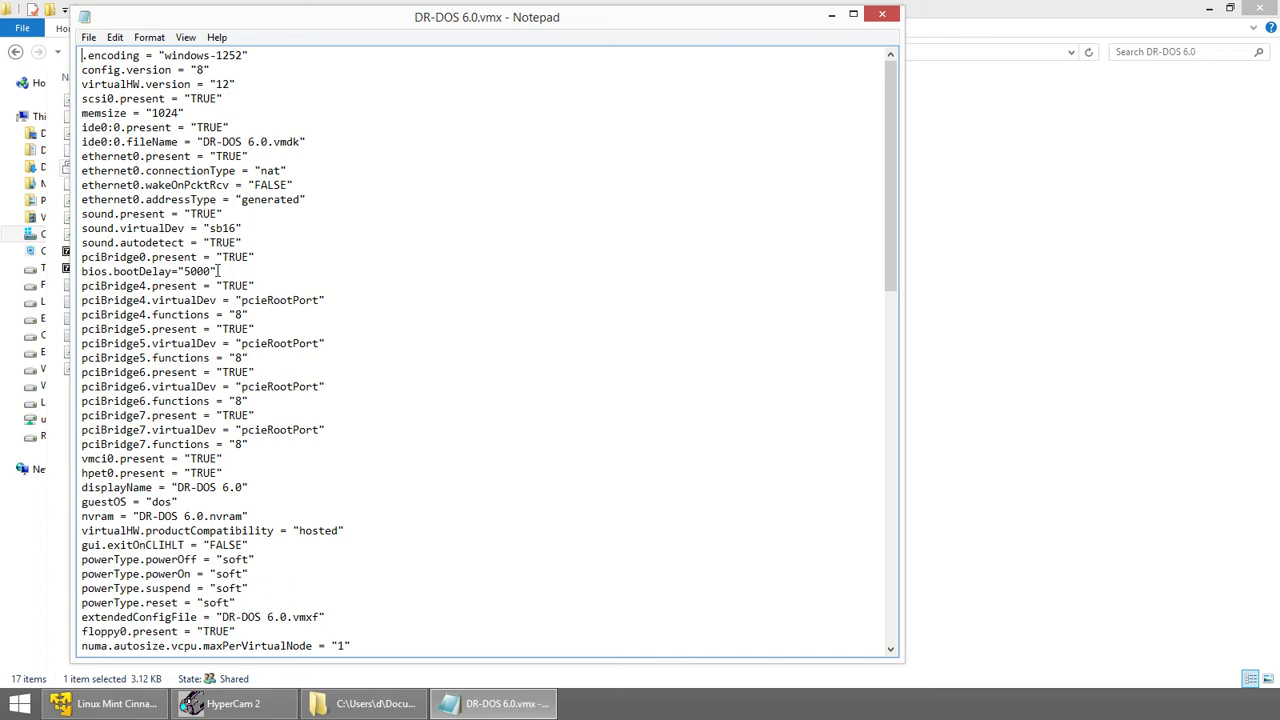
{"action": "left_click_drag", "start_coordinate": [218, 270], "coordinate": [81, 272]}
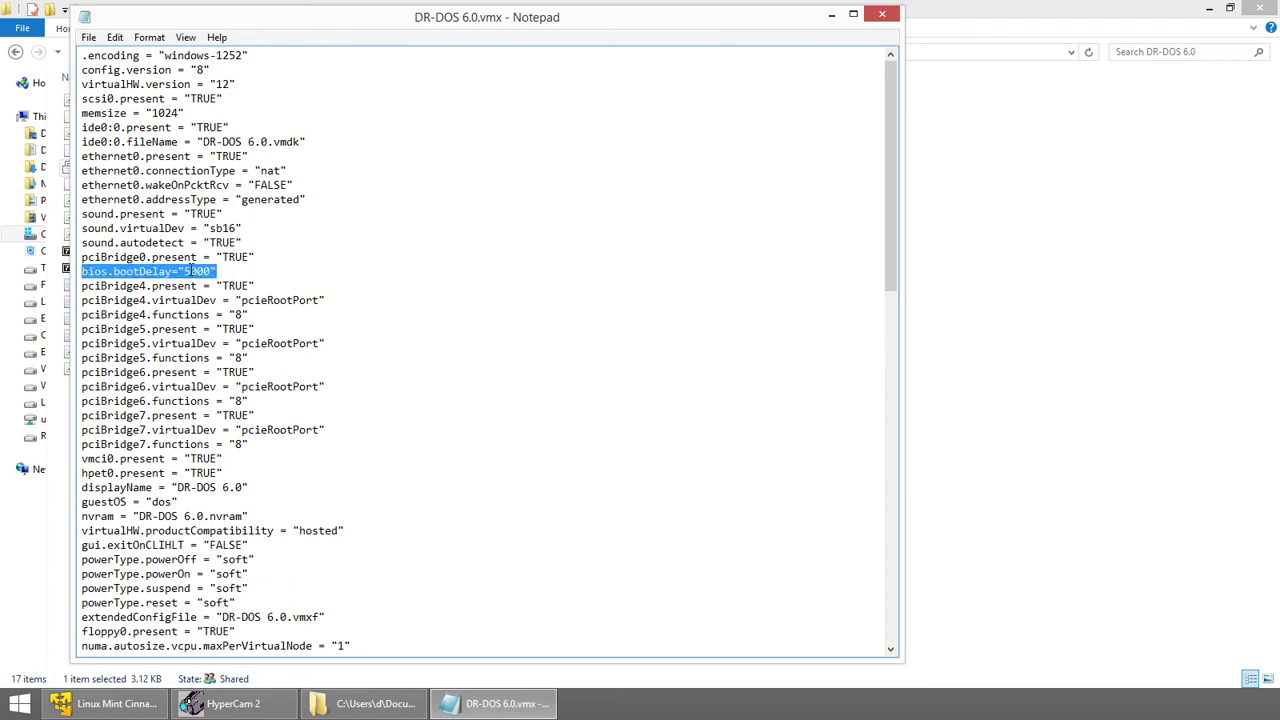
{"action": "left_click", "coordinate": [190, 270]}
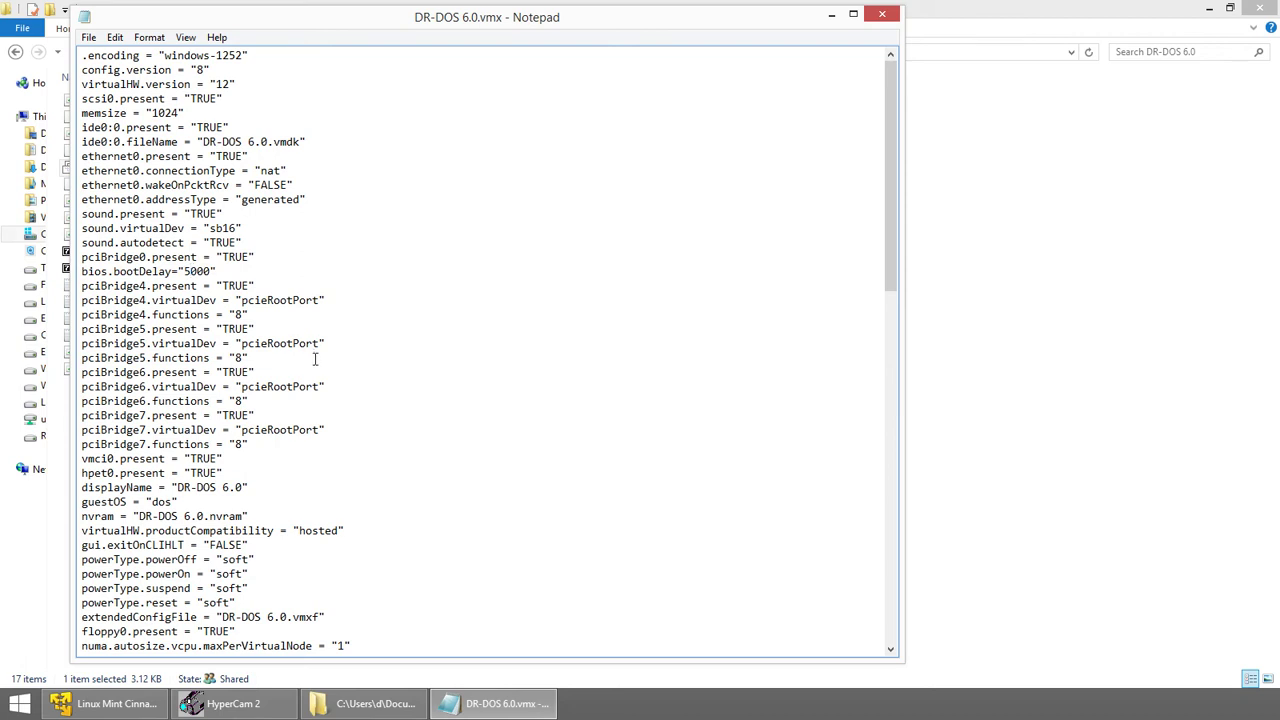
{"action": "type", "text": "1"}
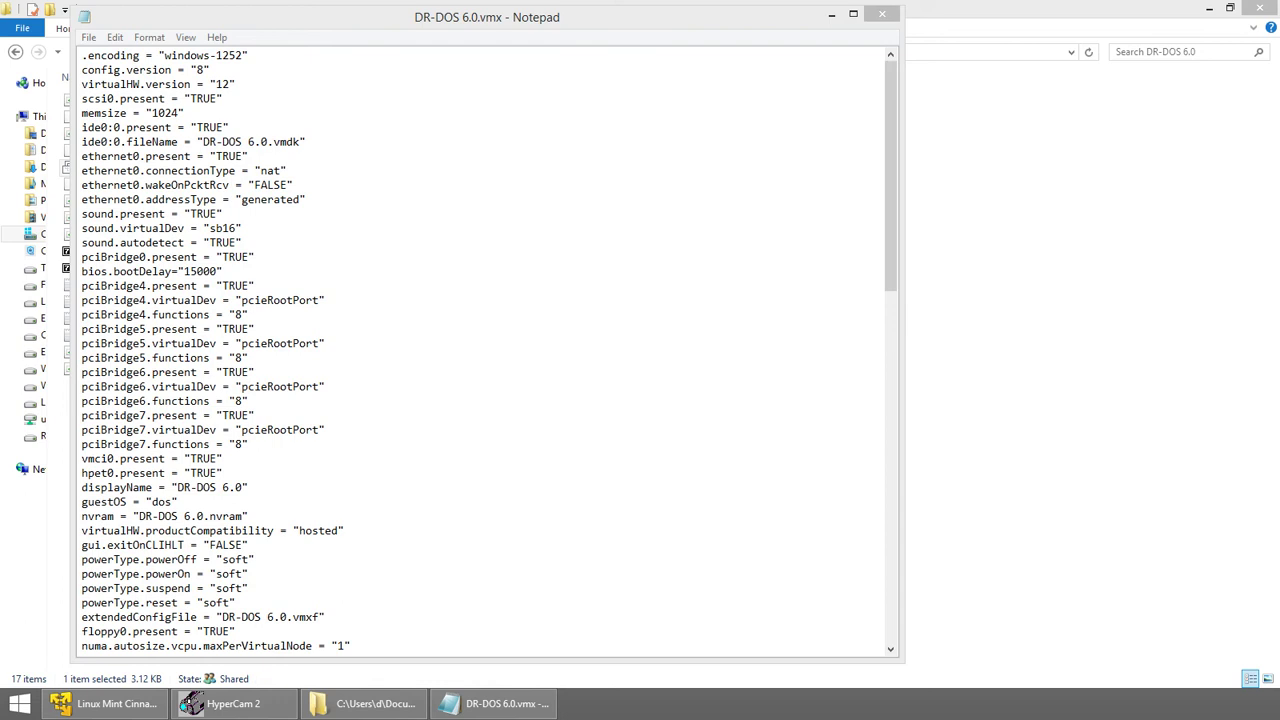
{"action": "left_click", "coordinate": [567, 343]}
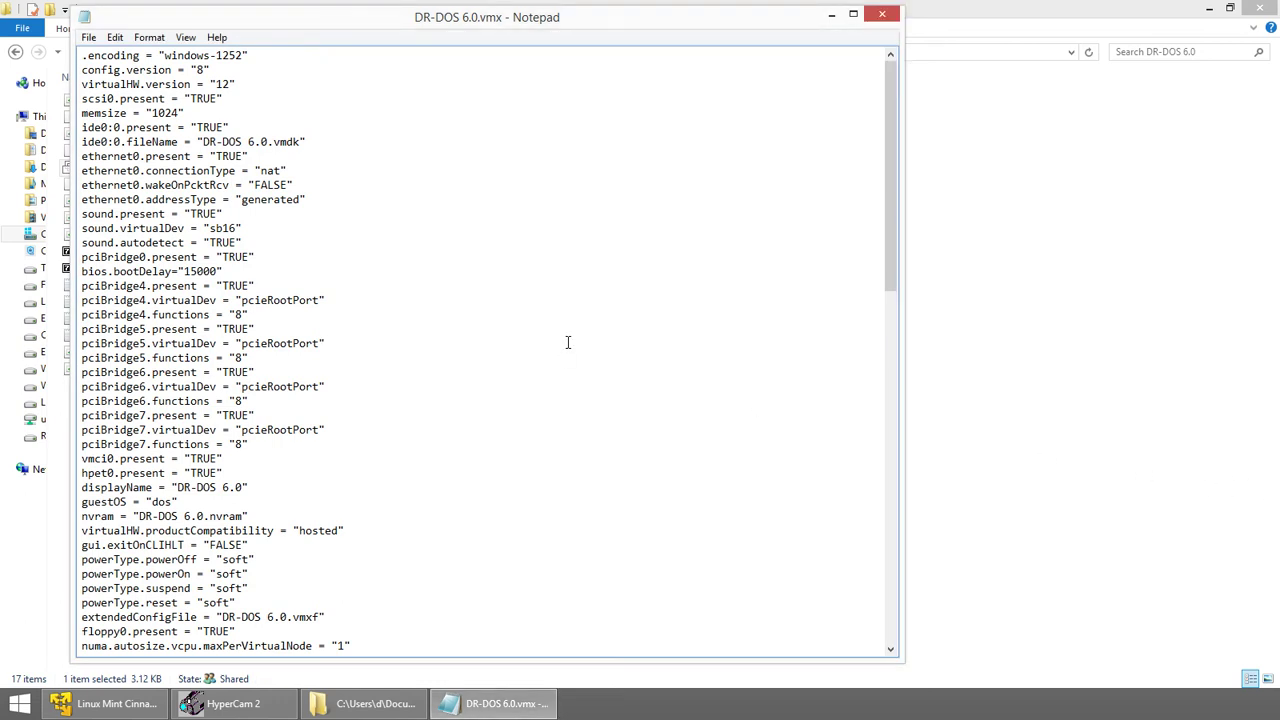
Close the edited file, reopen DR-DOS 6.0.vmx in Notepad, and copy its bios.bootDelay line.
{"action": "left_click", "coordinate": [882, 16]}
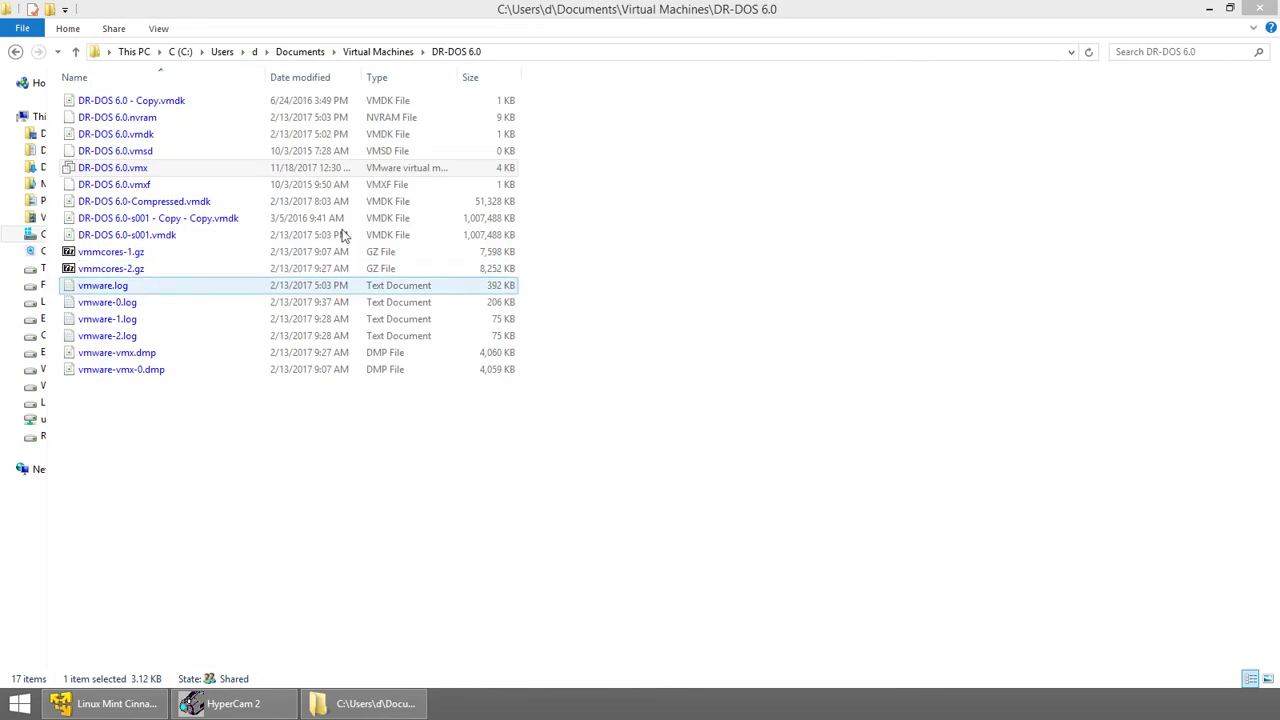
{"action": "right_click", "coordinate": [110, 168]}
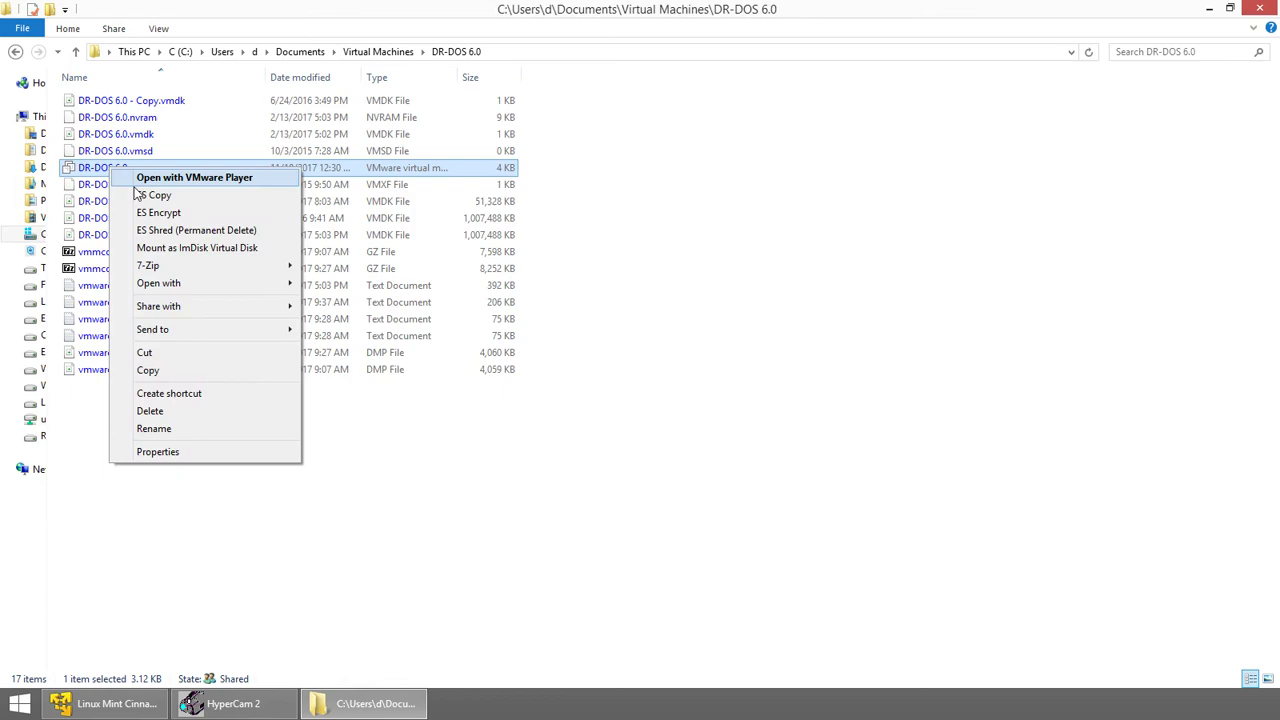
{"action": "mouse_move", "coordinate": [193, 287]}
{"action": "left_click", "coordinate": [335, 286]}
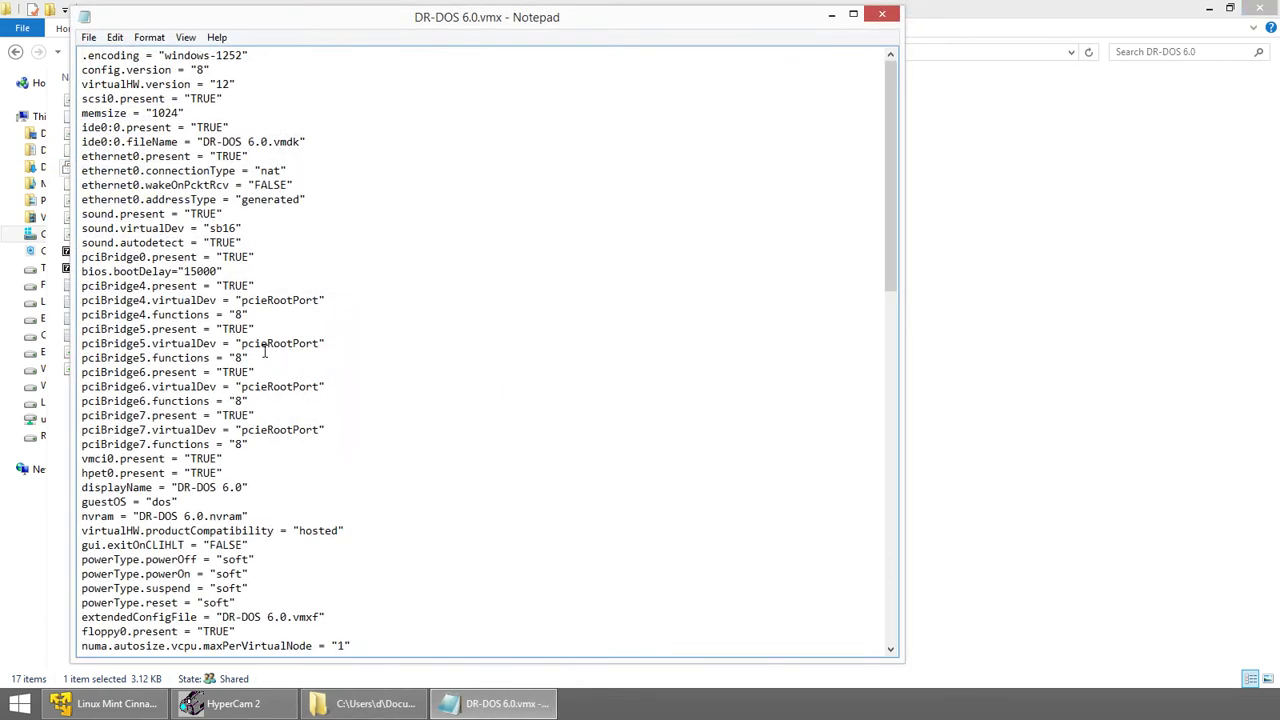
{"action": "key", "text": "Home"}
{"action": "key", "text": "shift+End"}
{"action": "key", "text": "ctrl+c"}
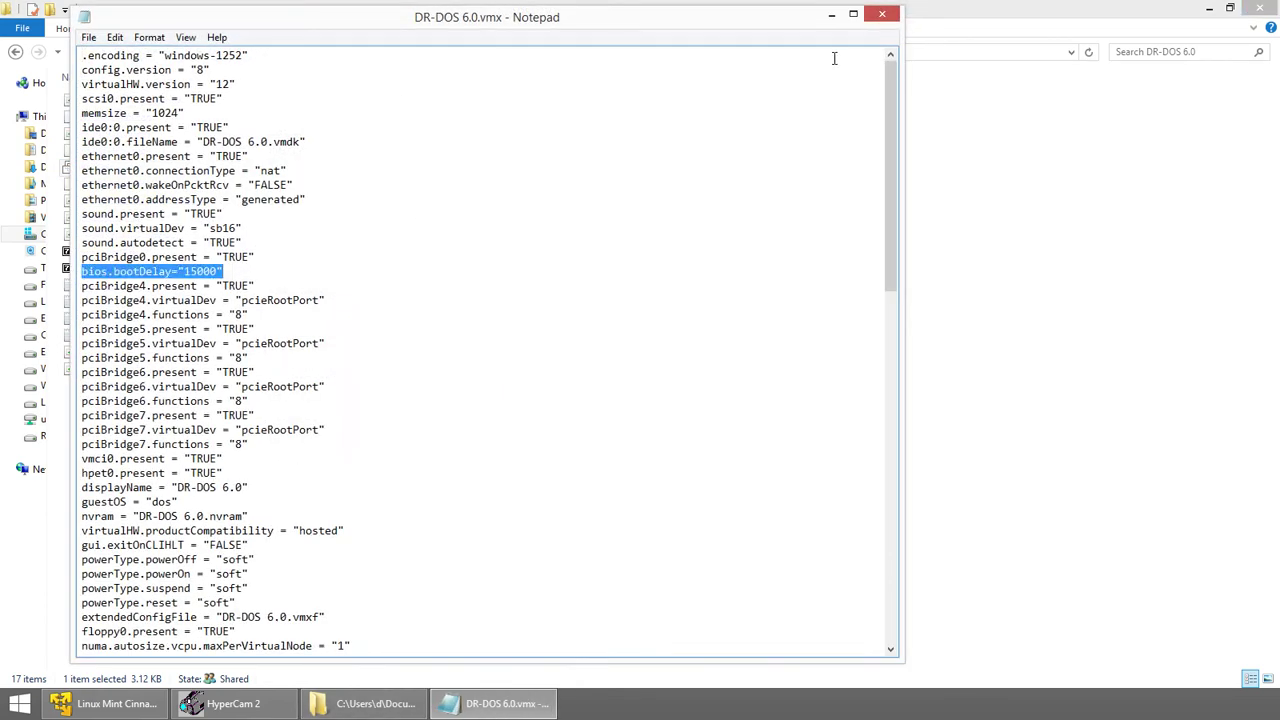
{"action": "left_click", "coordinate": [882, 14]}
Go into the MS-DOS Test folder and right-click MS-DOS Test.vmx.
{"action": "key", "text": "alt+Up"}
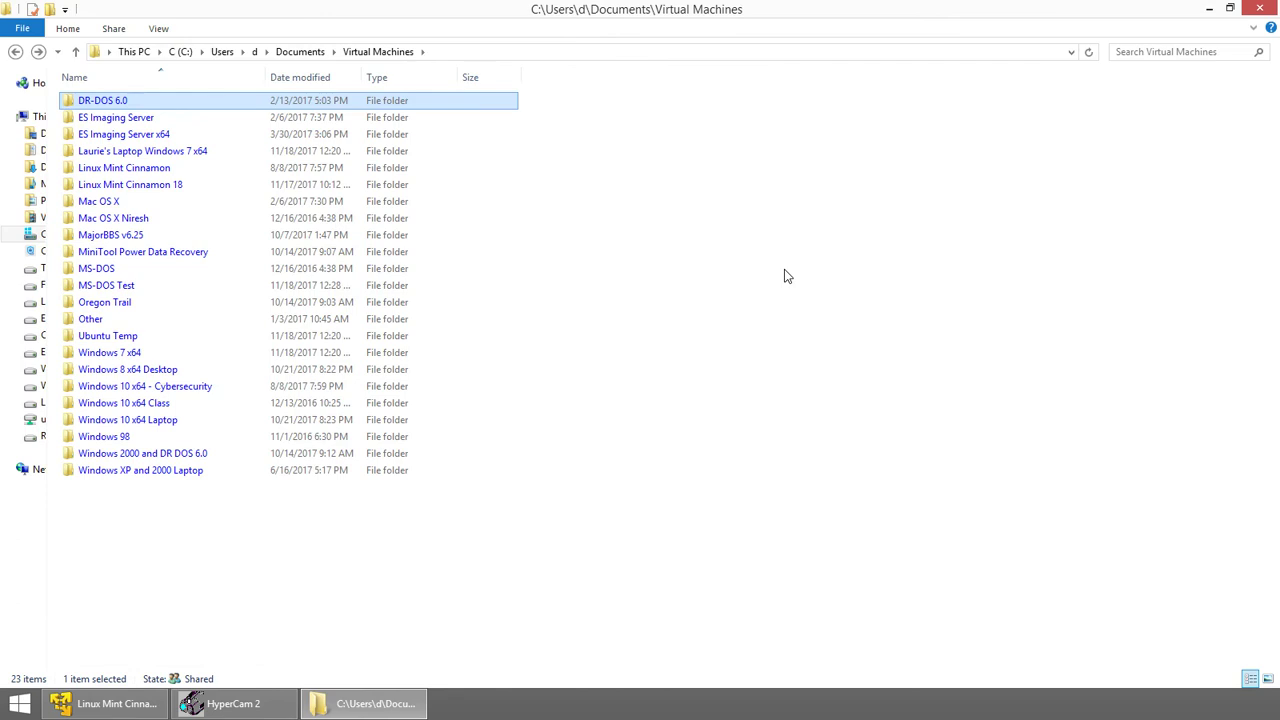
{"action": "key", "text": "Down"}
{"action": "key", "text": "Down"}
{"action": "key", "text": "Down"}
{"action": "key", "text": "Down"}
{"action": "key", "text": "Down"}
{"action": "key", "text": "Down"}
{"action": "key", "text": "Down"}
{"action": "key", "text": "Down"}
{"action": "key", "text": "Down"}
{"action": "key", "text": "Down"}
{"action": "key", "text": "Down"}
{"action": "key", "text": "Return"}
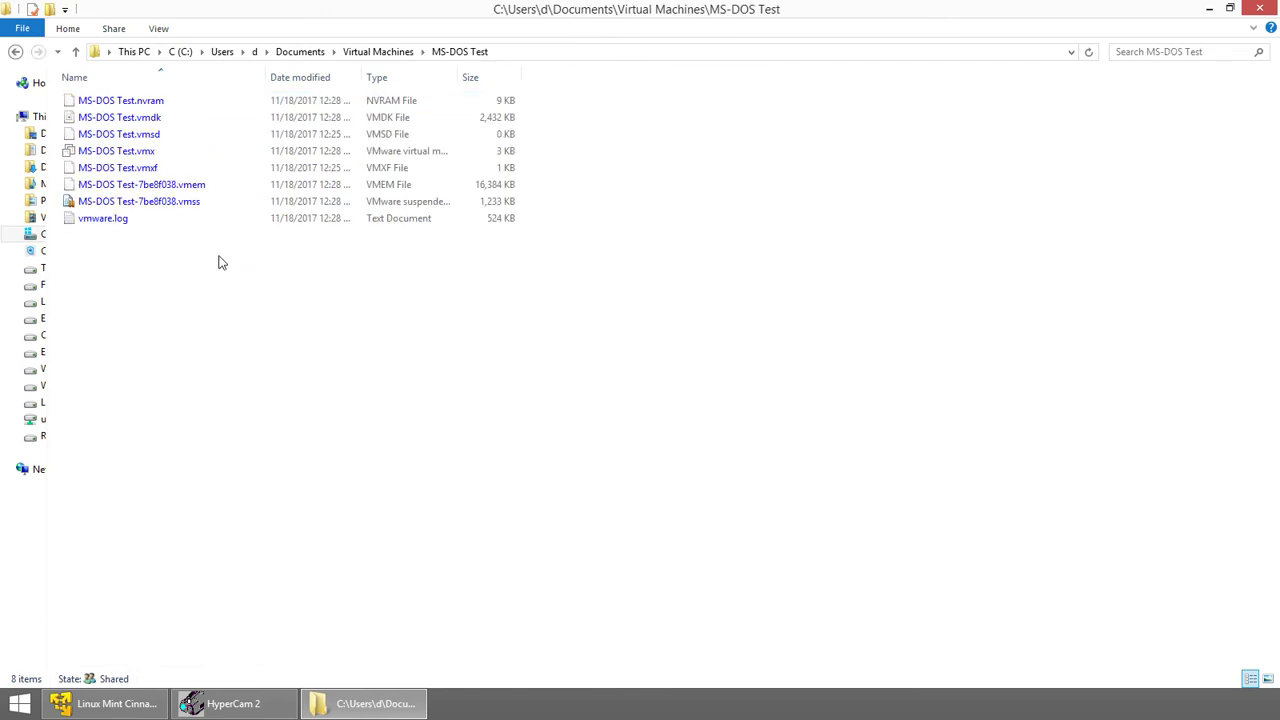
{"action": "left_click", "coordinate": [138, 153]}
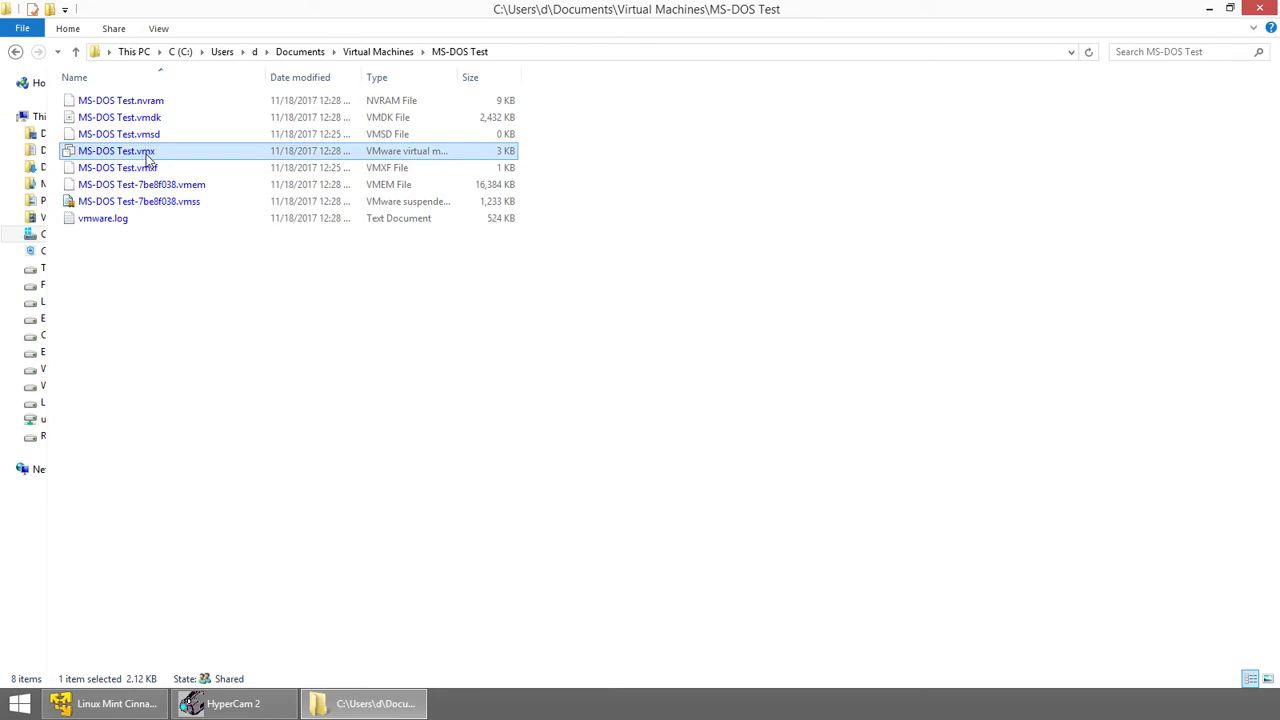
{"action": "right_click", "coordinate": [146, 156]}
Open MS-DOS Test.vmx in Notepad and search it for 'delay', finding no existing entry.
{"action": "mouse_move", "coordinate": [282, 278]}
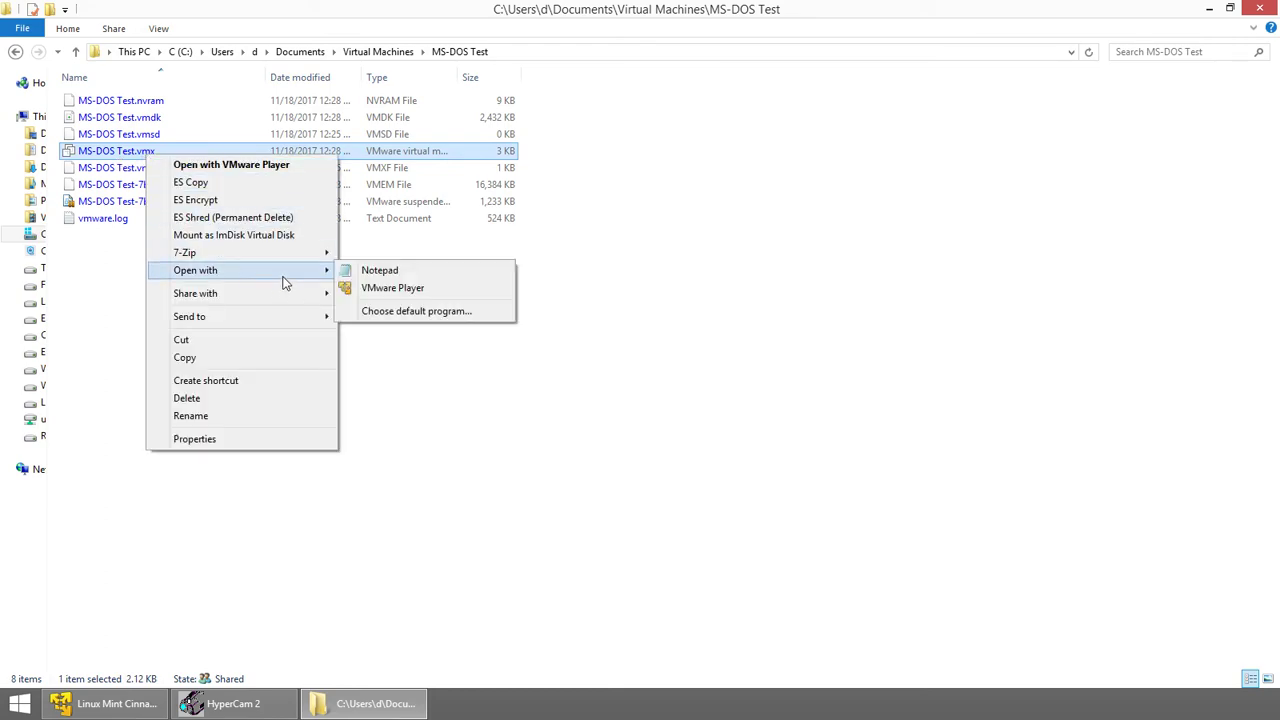
{"action": "left_click", "coordinate": [376, 272]}
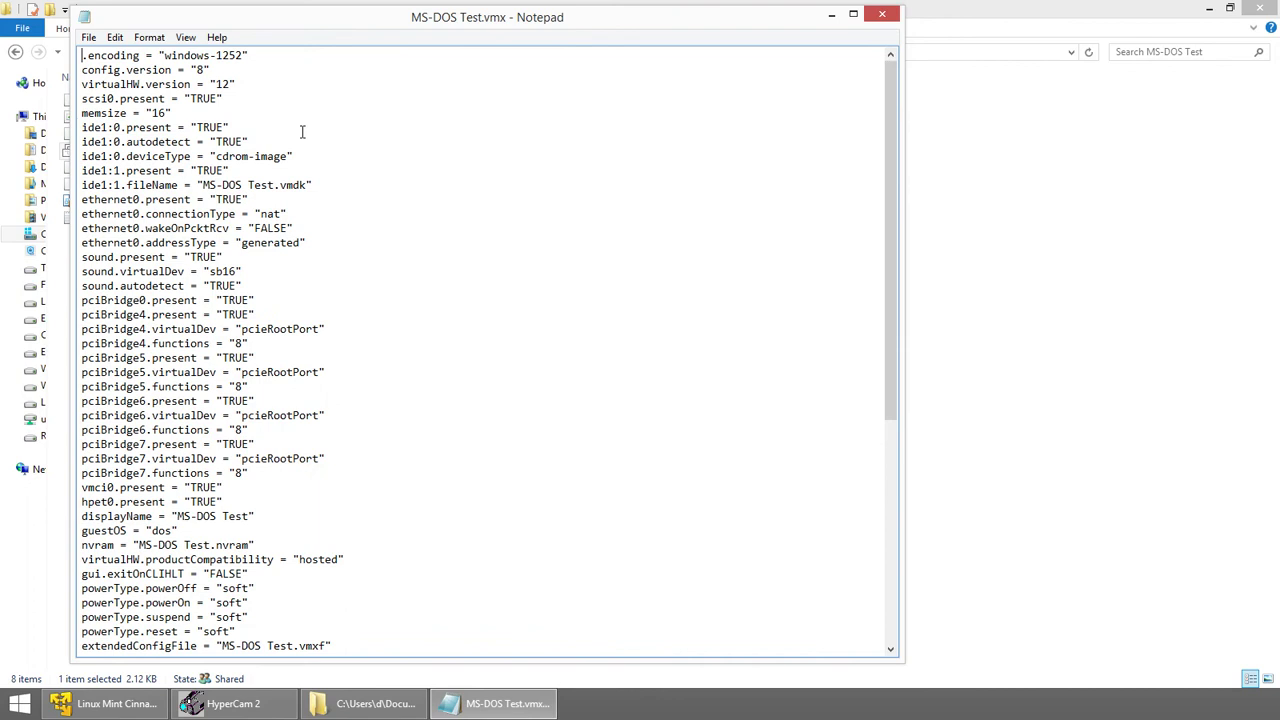
{"action": "key", "text": "ctrl+f"}
{"action": "type", "text": "b"}
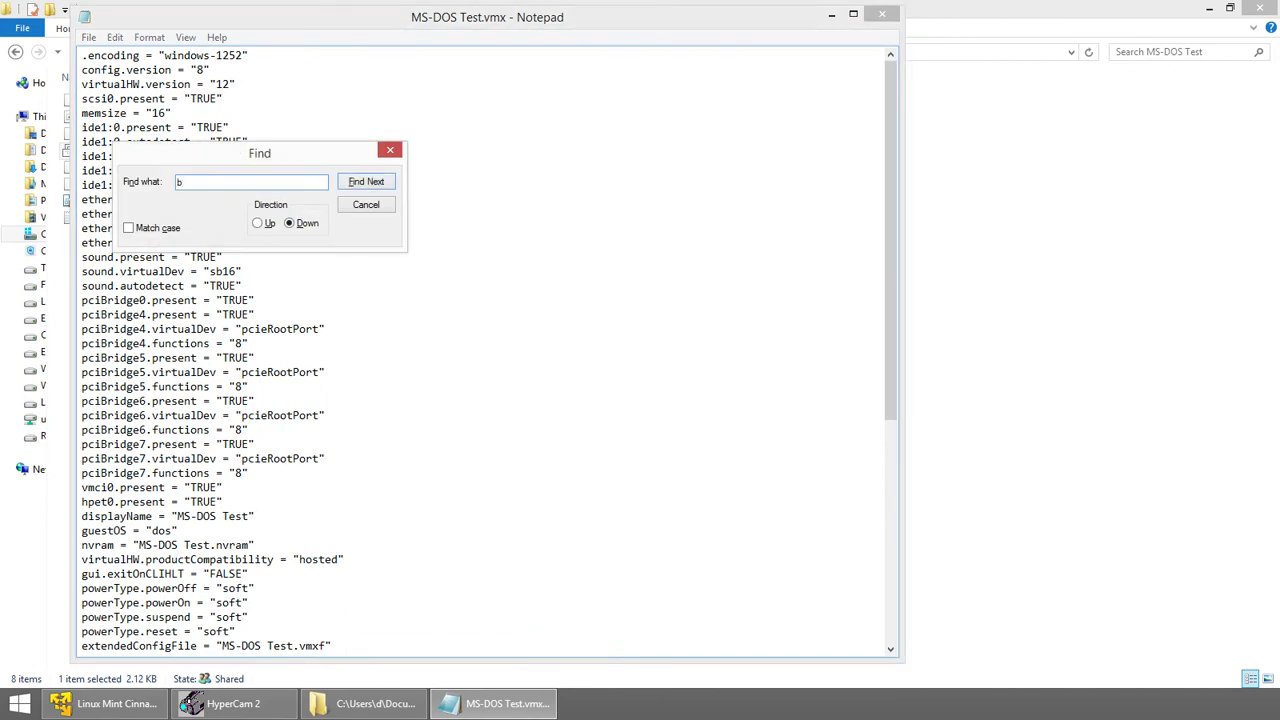
{"action": "key", "text": "BackSpace"}
{"action": "type", "text": "delay"}
{"action": "key", "text": "Return"}
{"action": "key", "text": "Return"}
{"action": "key", "text": "Return"}
{"action": "key", "text": "Return"}
{"action": "key", "text": "Escape"}
{"action": "scroll", "coordinate": [401, 449], "scroll_direction": "down", "scroll_amount": 9}
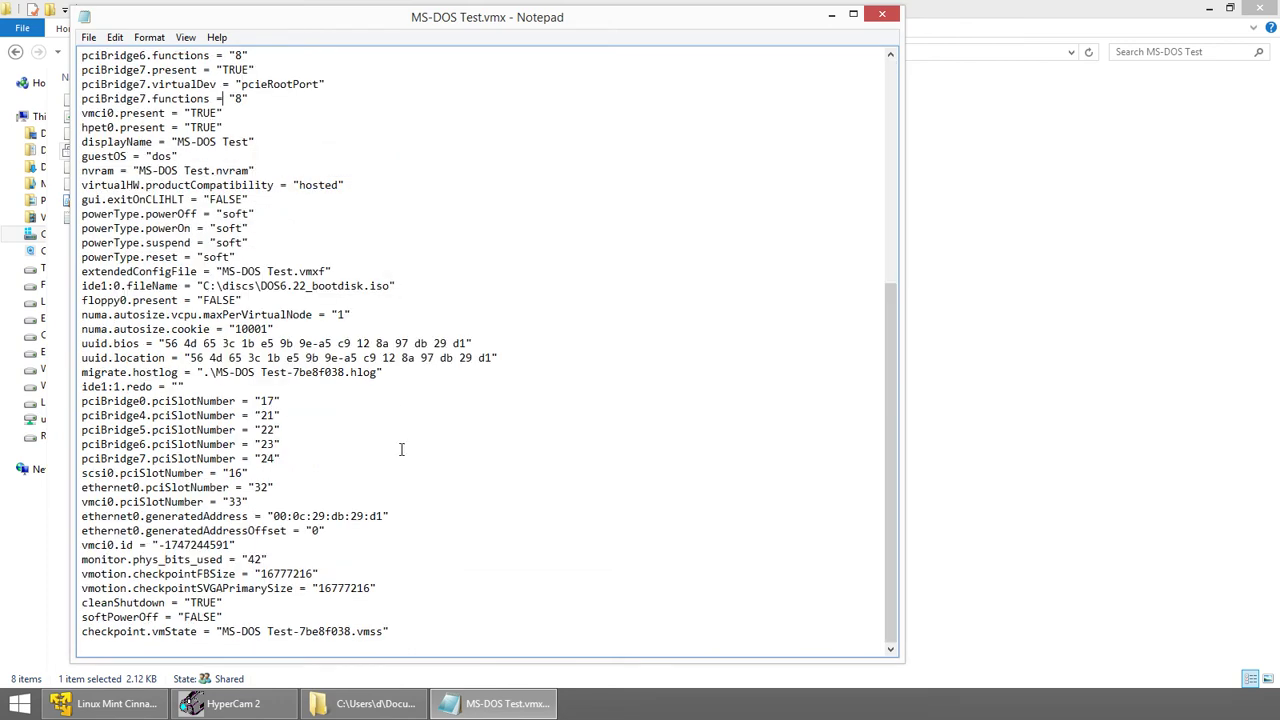
Paste bios.bootDelay="15000" as the last line, save the file, and close Notepad.
{"action": "left_click", "coordinate": [443, 645]}
{"action": "key", "text": "ctrl+v"}
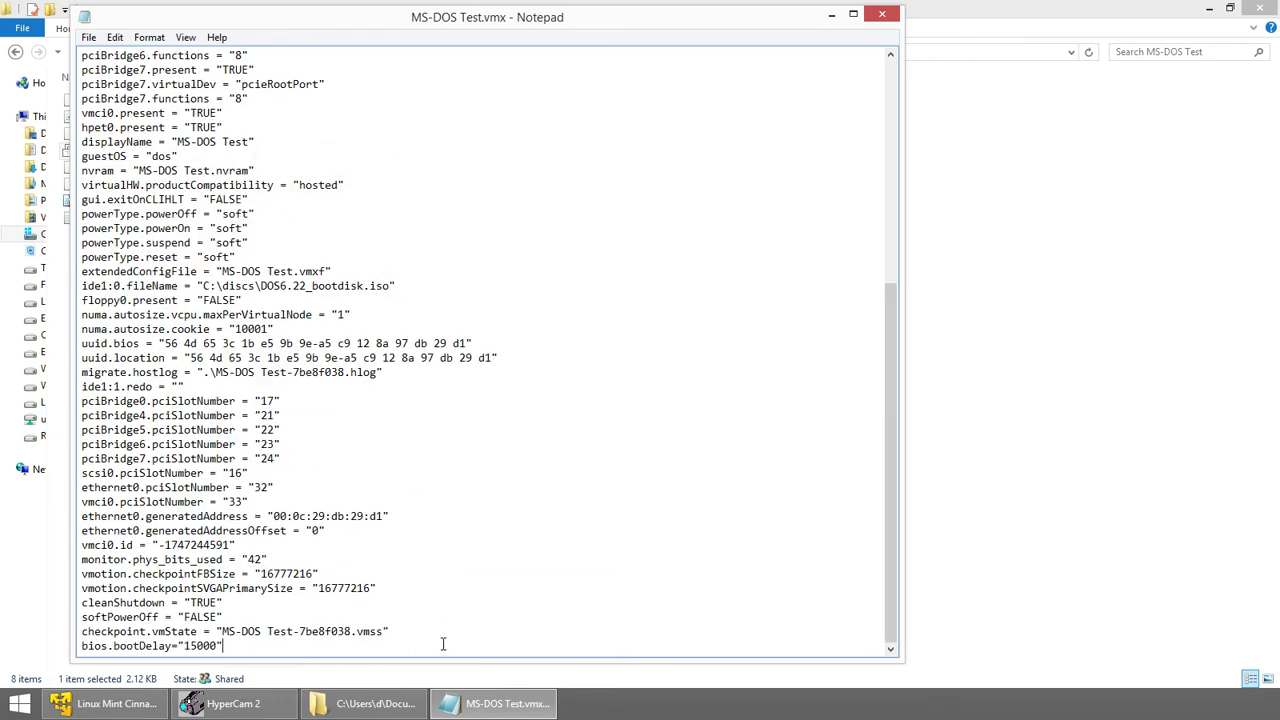
{"action": "key", "text": "shift+Home"}
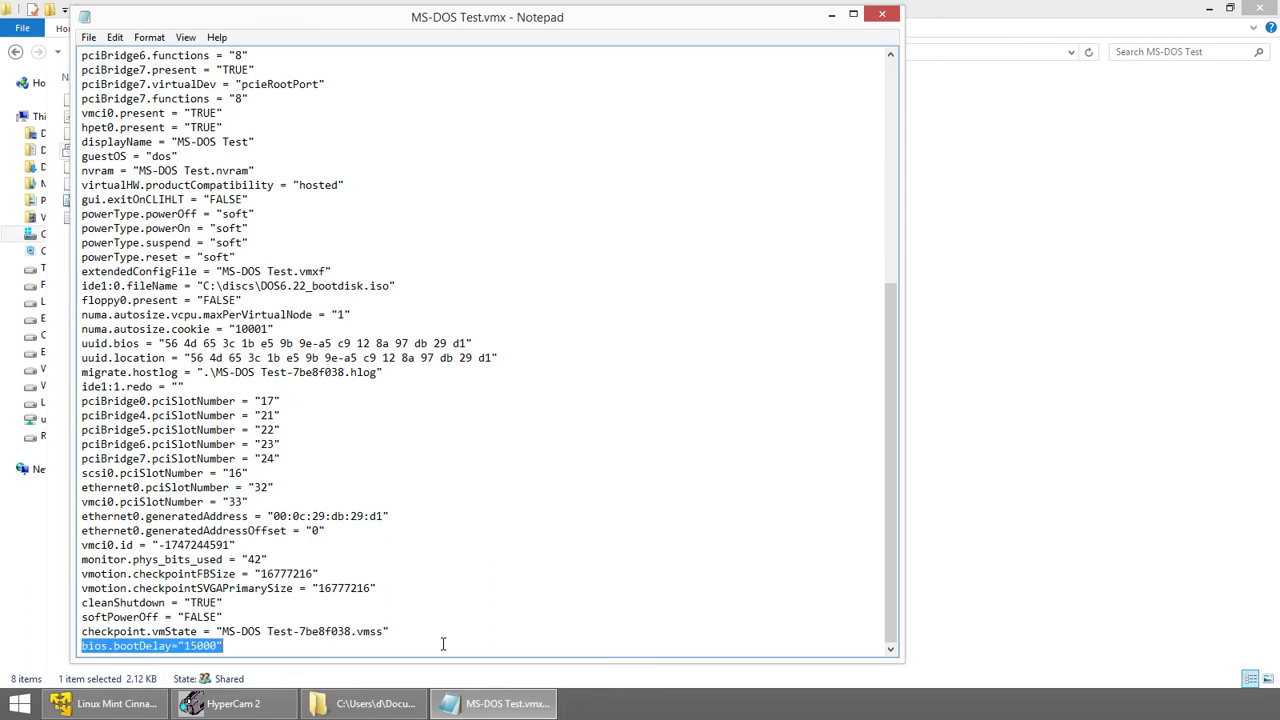
{"action": "key", "text": "Home"}
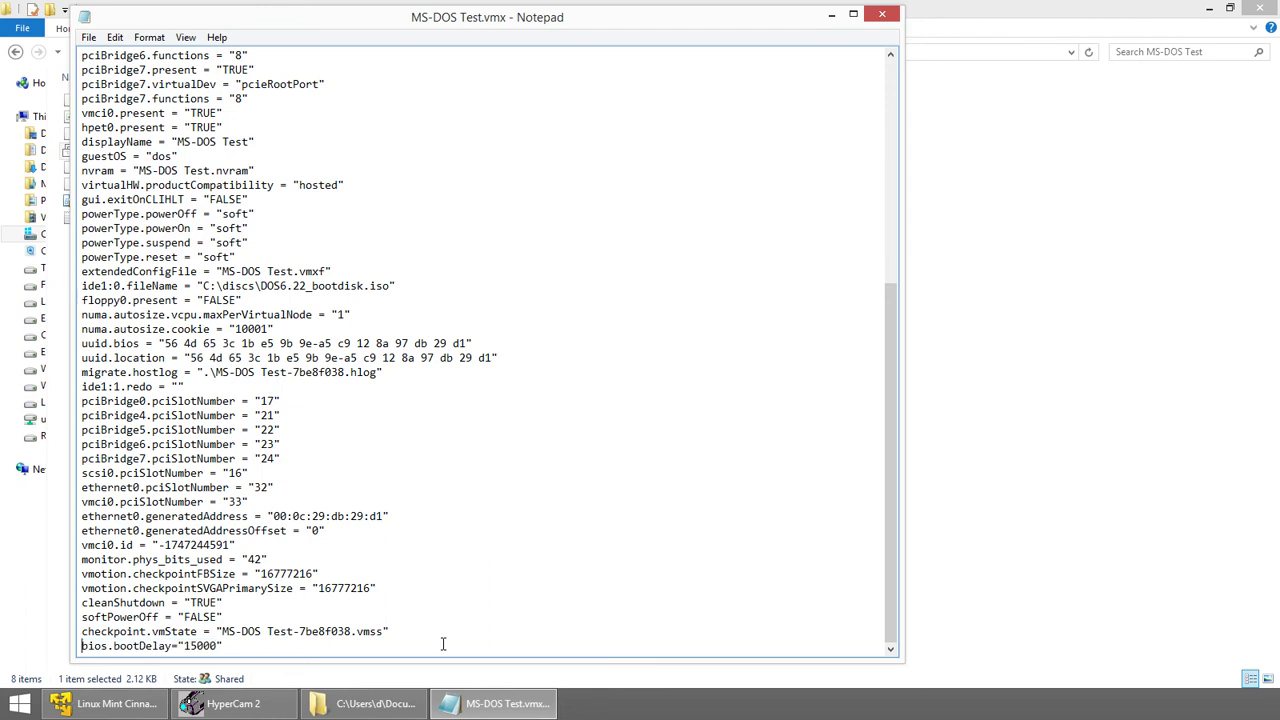
{"action": "key", "text": "ctrl+s"}
{"action": "left_click", "coordinate": [530, 258]}
Close the Notepad settings file and bring up OBS recording the VMware Player home page.
{"action": "left_click", "coordinate": [882, 15]}
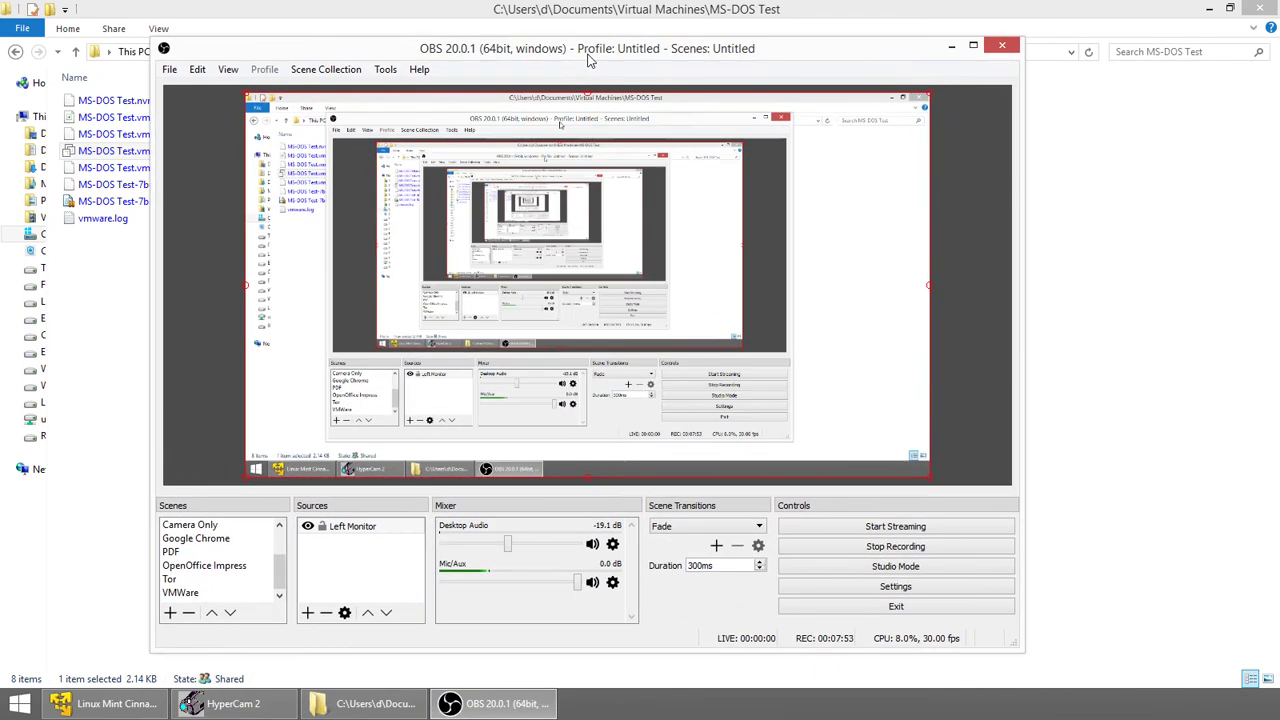
{"action": "key", "text": "super+Up"}
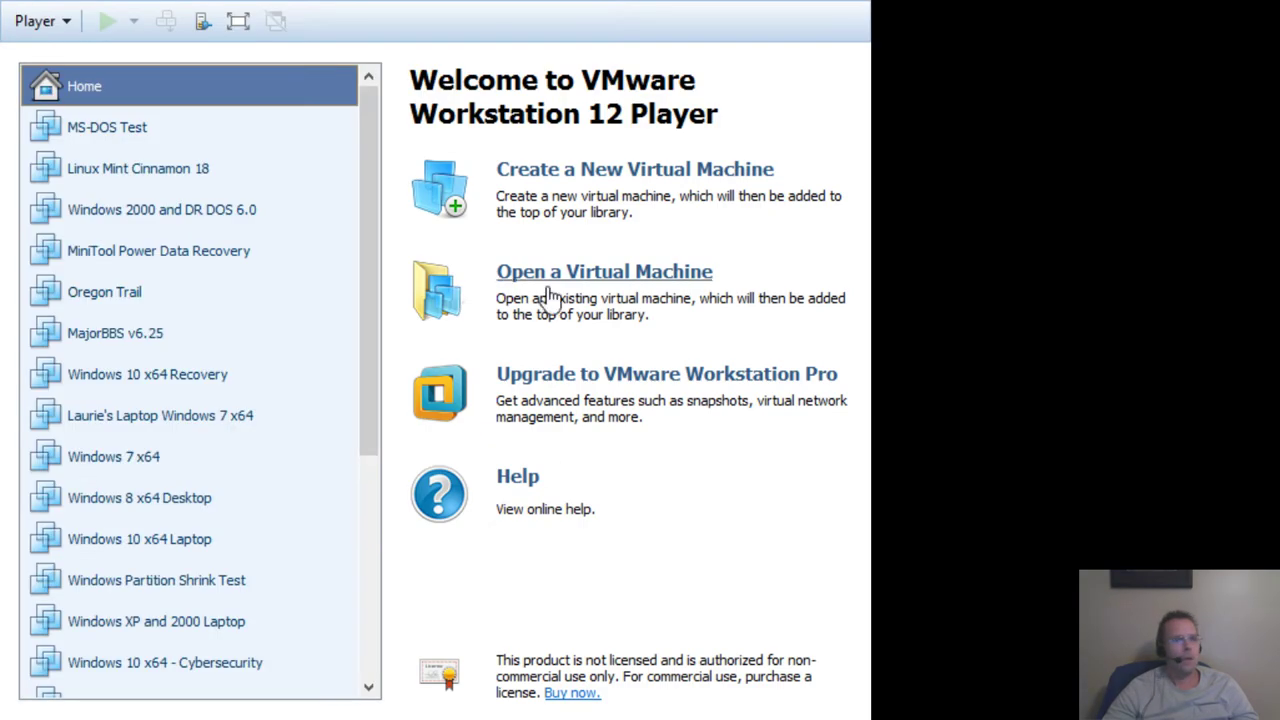
Power on MS-DOS Test and reset it with Ctrl+R so it restarts at the PhoenixBIOS screen.
{"action": "left_click", "coordinate": [108, 129]}
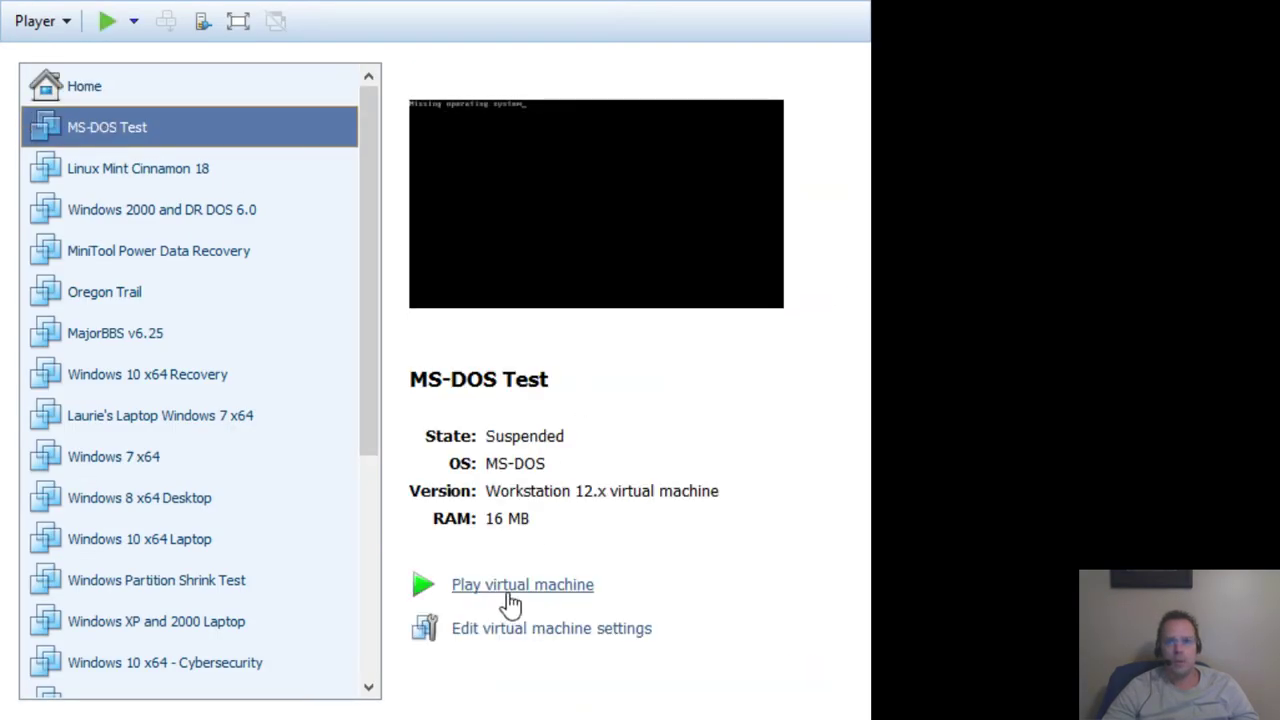
{"action": "left_click", "coordinate": [507, 598]}
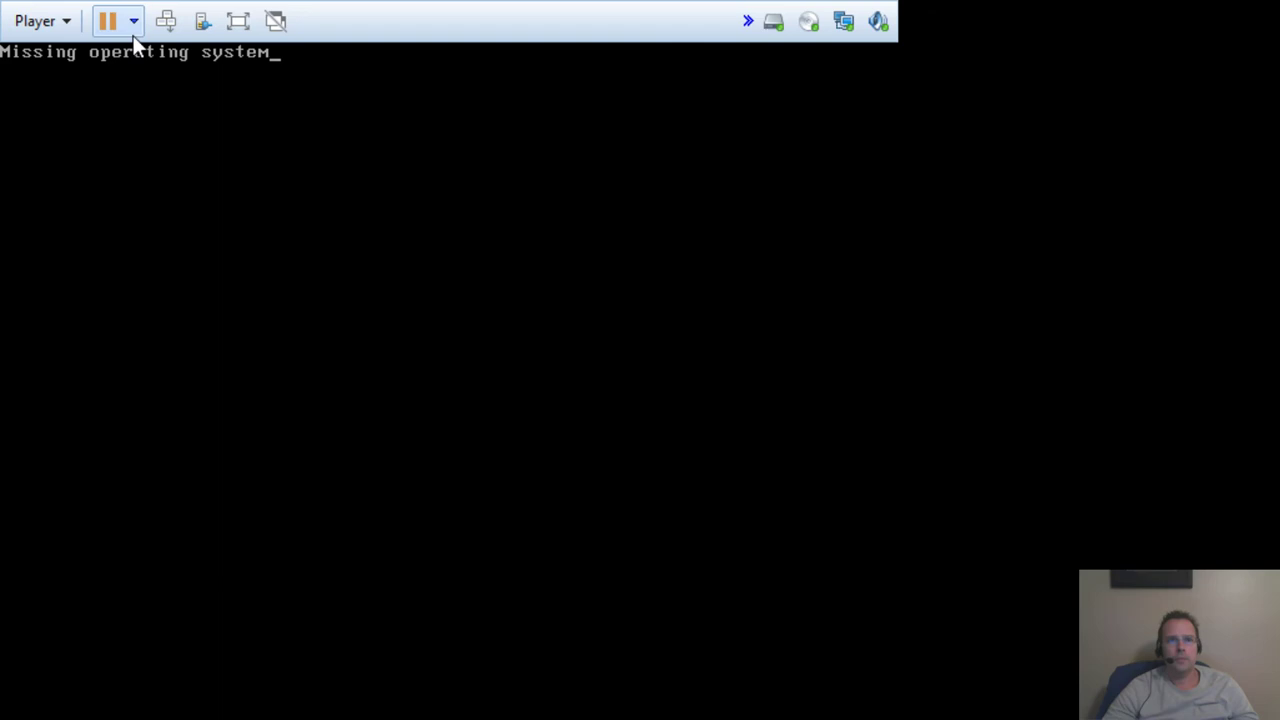
{"action": "key", "text": "ctrl+r"}
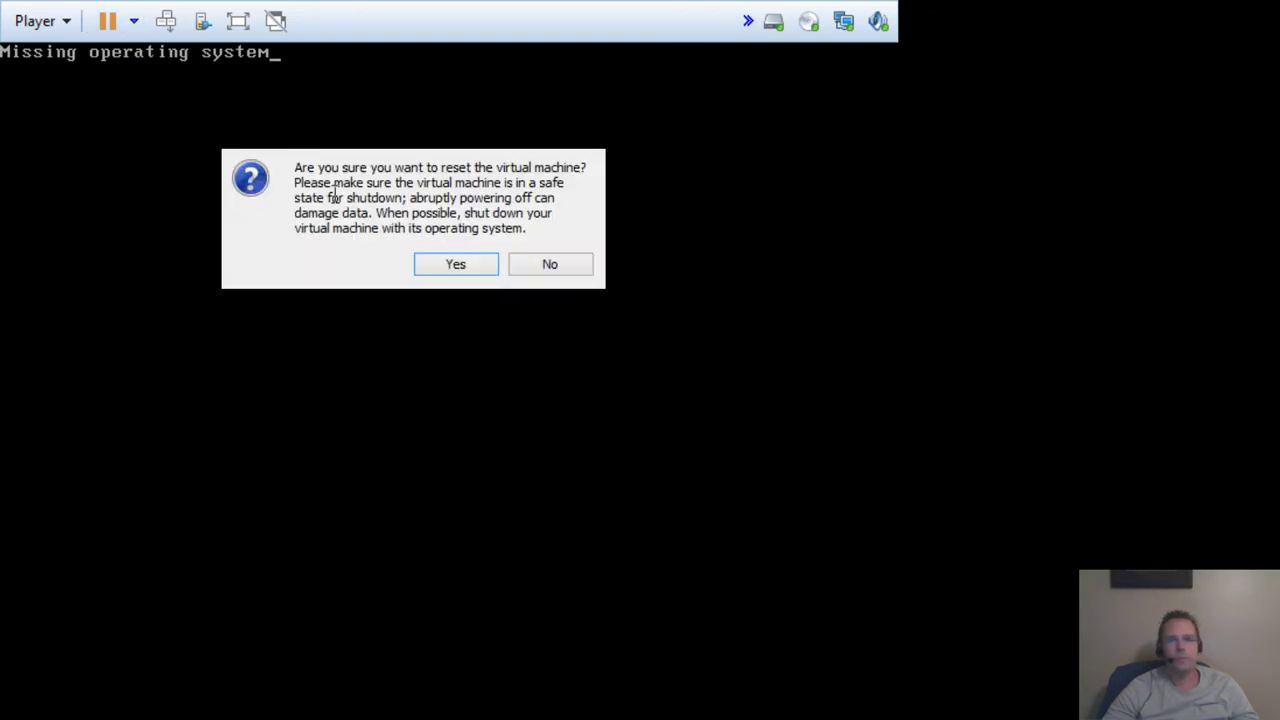
{"action": "left_click", "coordinate": [460, 266]}
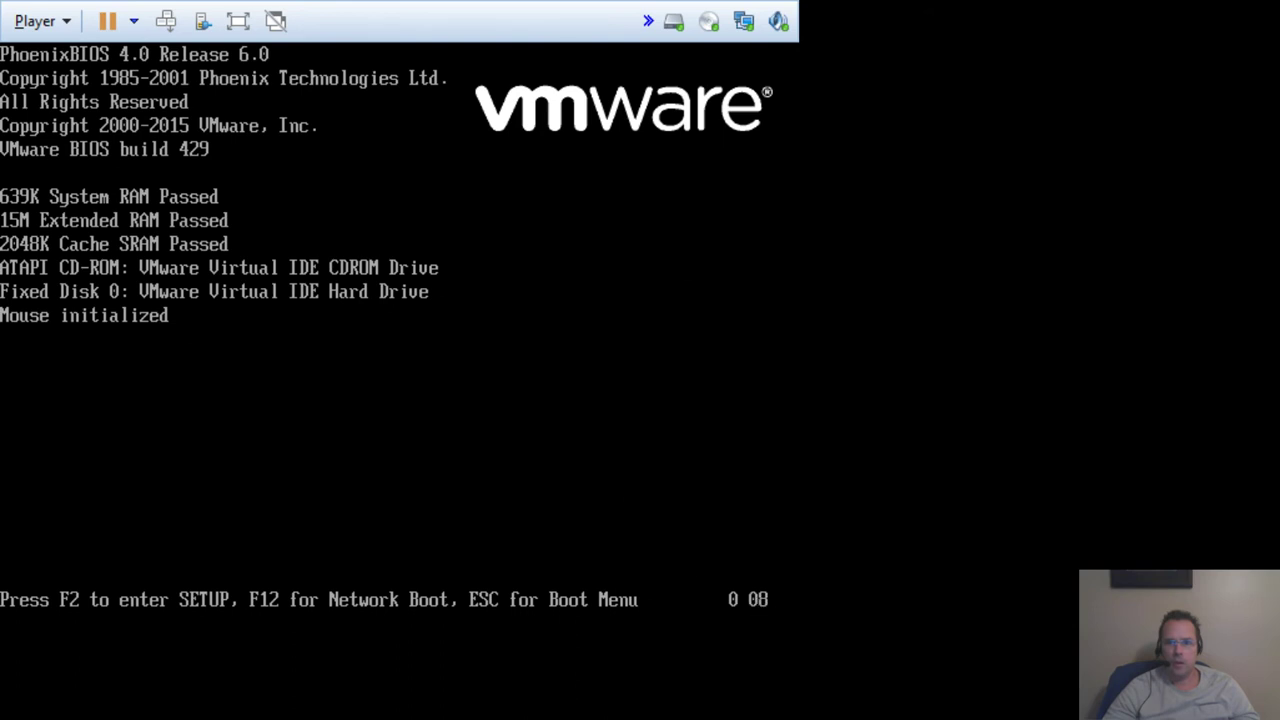
Enter BIOS setup with F2 and highlight CD-ROM Drive in the Boot tab's device list.
{"action": "key", "text": "F2"}
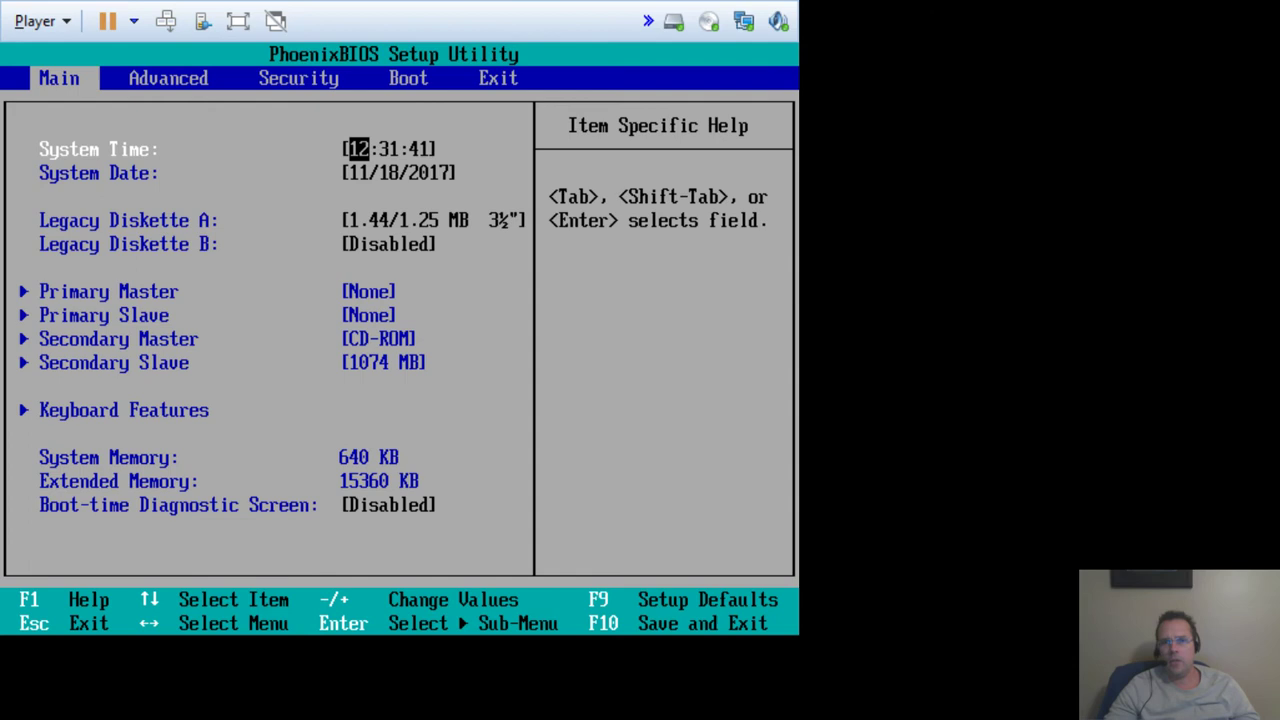
{"action": "key", "text": "Right"}
{"action": "key", "text": "Right"}
{"action": "key", "text": "Right"}
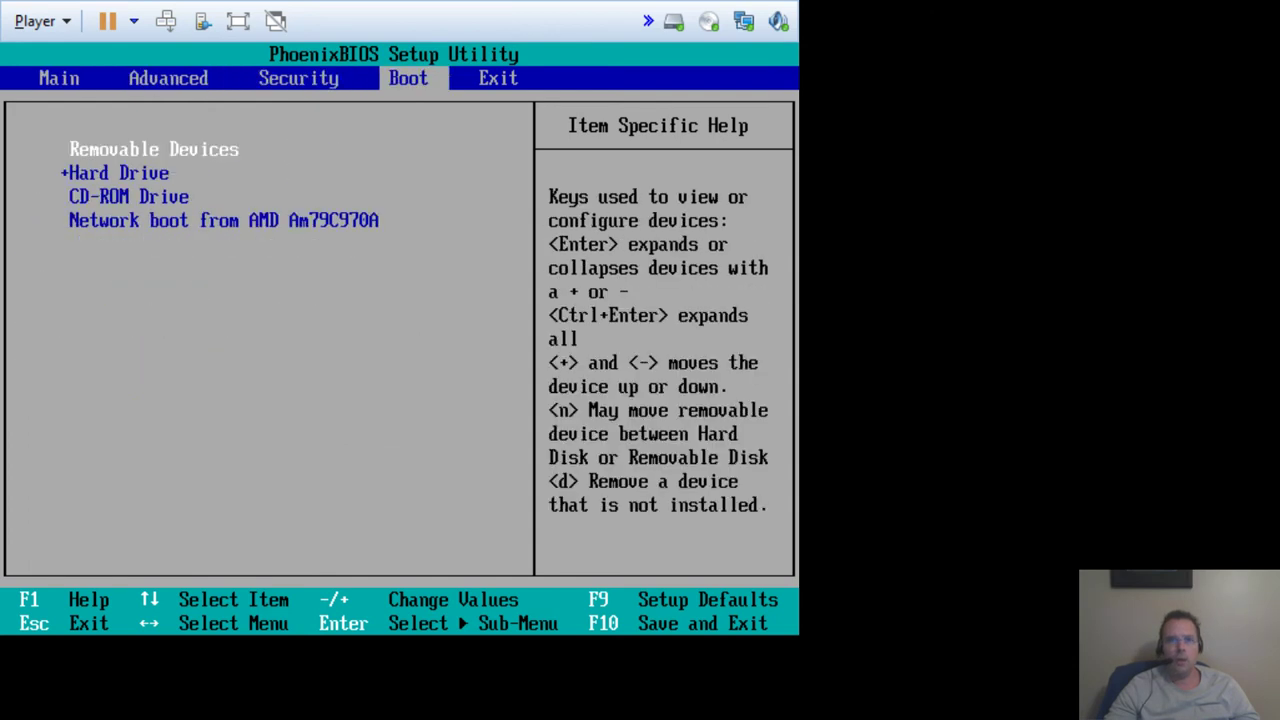
{"action": "key", "text": "Down"}
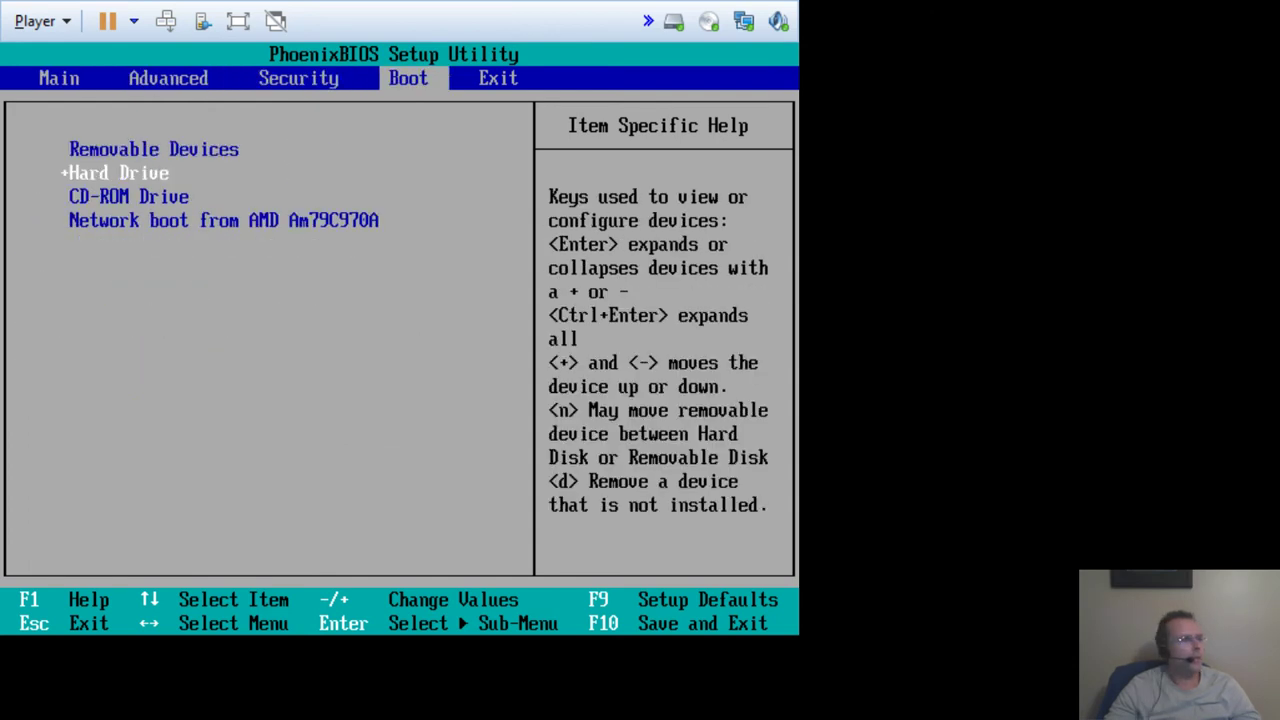
{"action": "key", "text": "Down"}
{"action": "key", "text": "Up"}
{"action": "key", "text": "Down"}
{"action": "key", "text": "Up"}
{"action": "key", "text": "Down"}
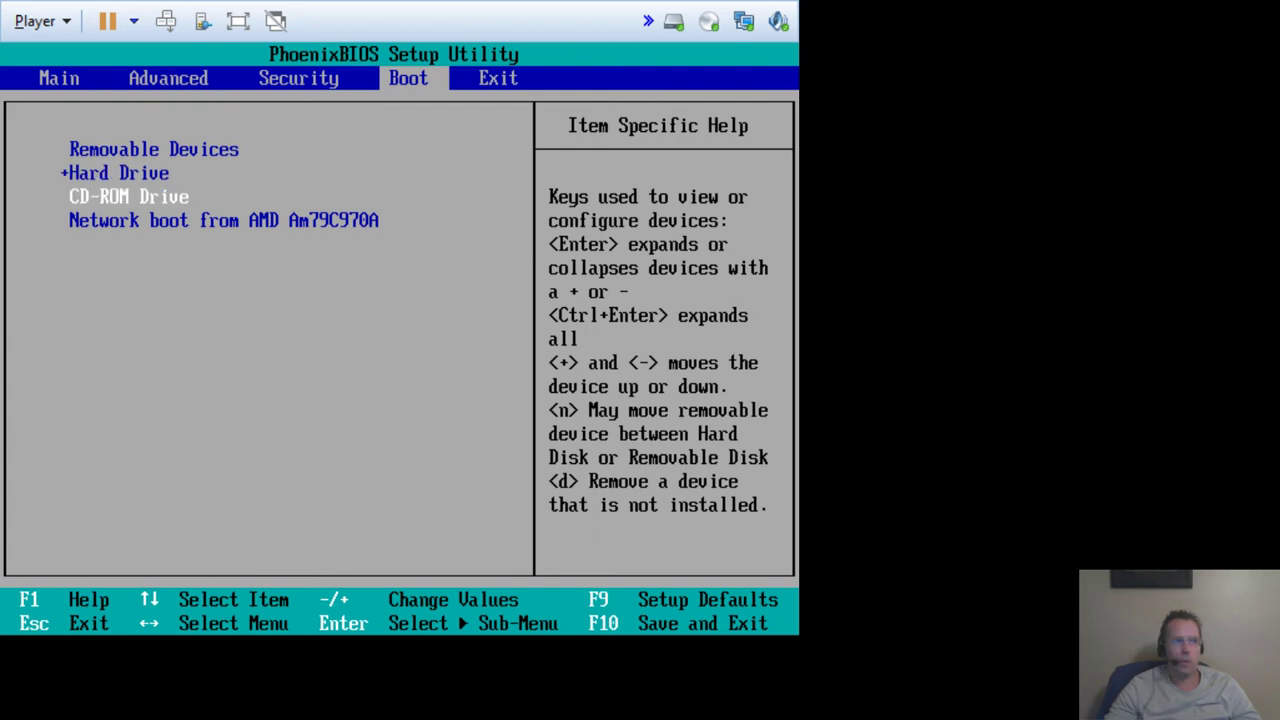
{"action": "key", "text": "Up"}
{"action": "key", "text": "Down"}
{"action": "key", "text": "Up"}
{"action": "key", "text": "Down"}
{"action": "key", "text": "Up"}
{"action": "key", "text": "Down"}
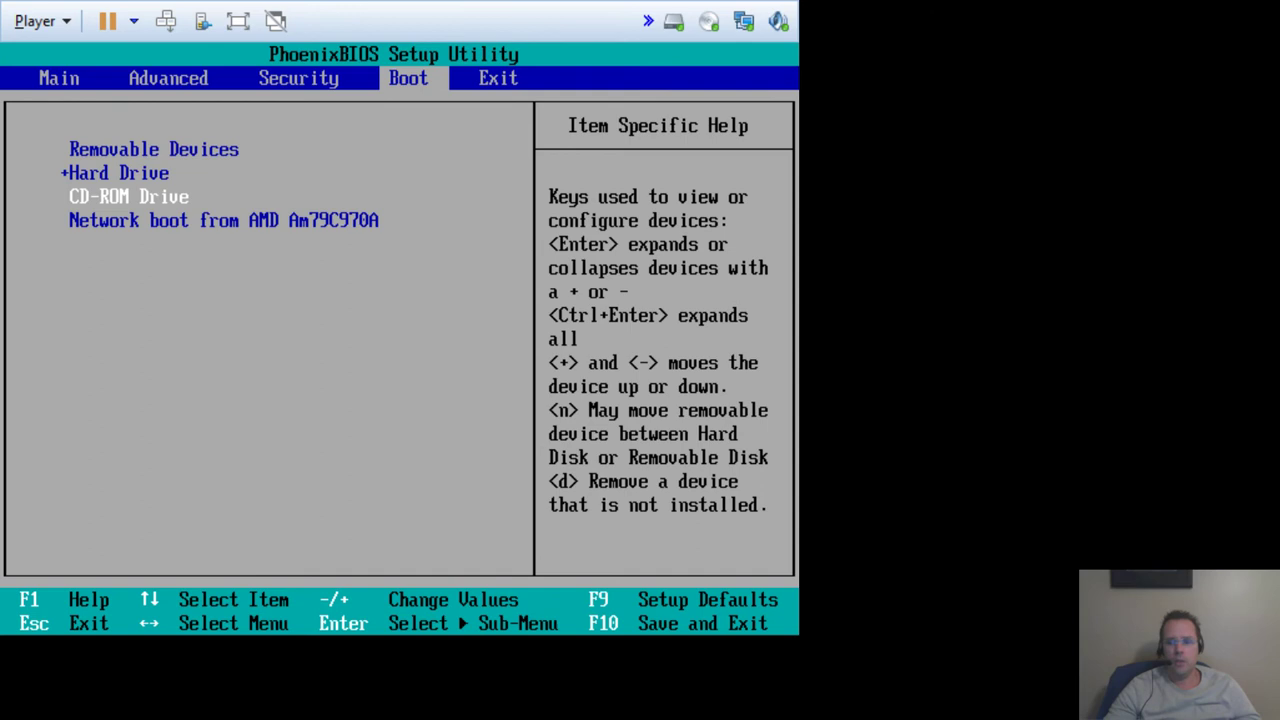
Move CD-ROM Drive above Hard Drive, then Exit Saving Changes and confirm the reboot.
{"action": "key", "text": "plus"}
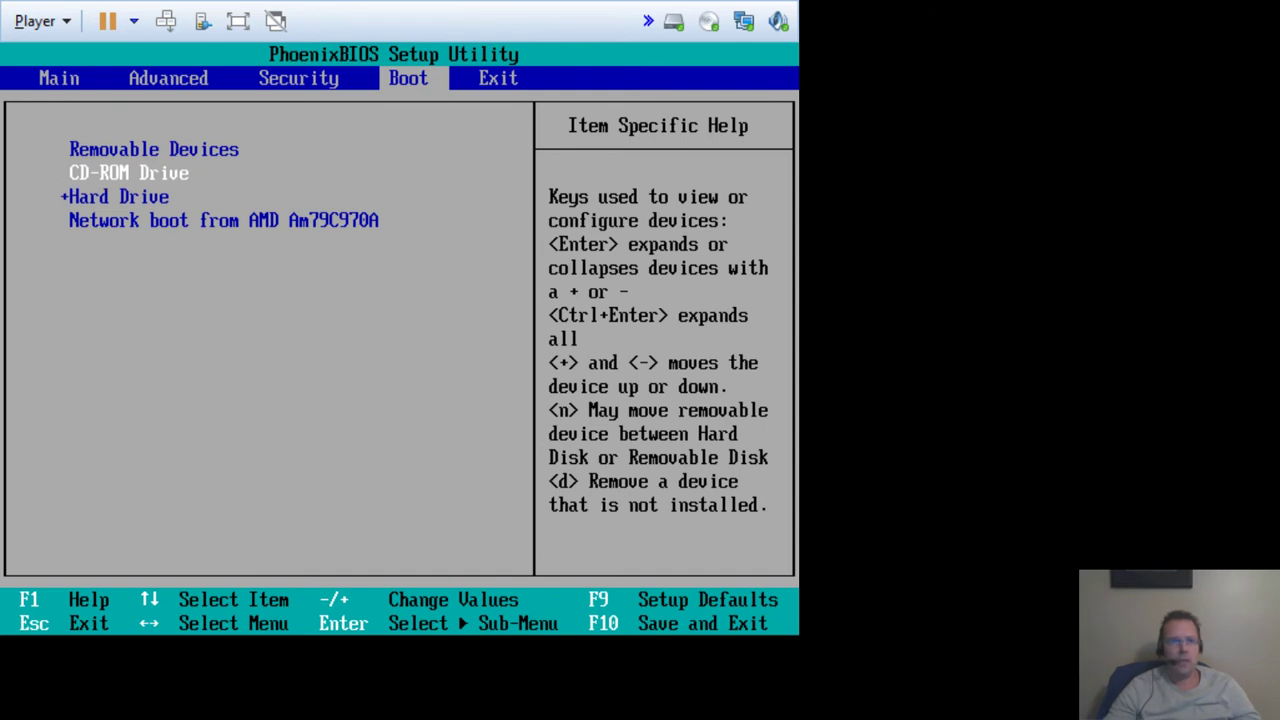
{"action": "key", "text": "Down"}
{"action": "key", "text": "Up"}
{"action": "key", "text": "Down"}
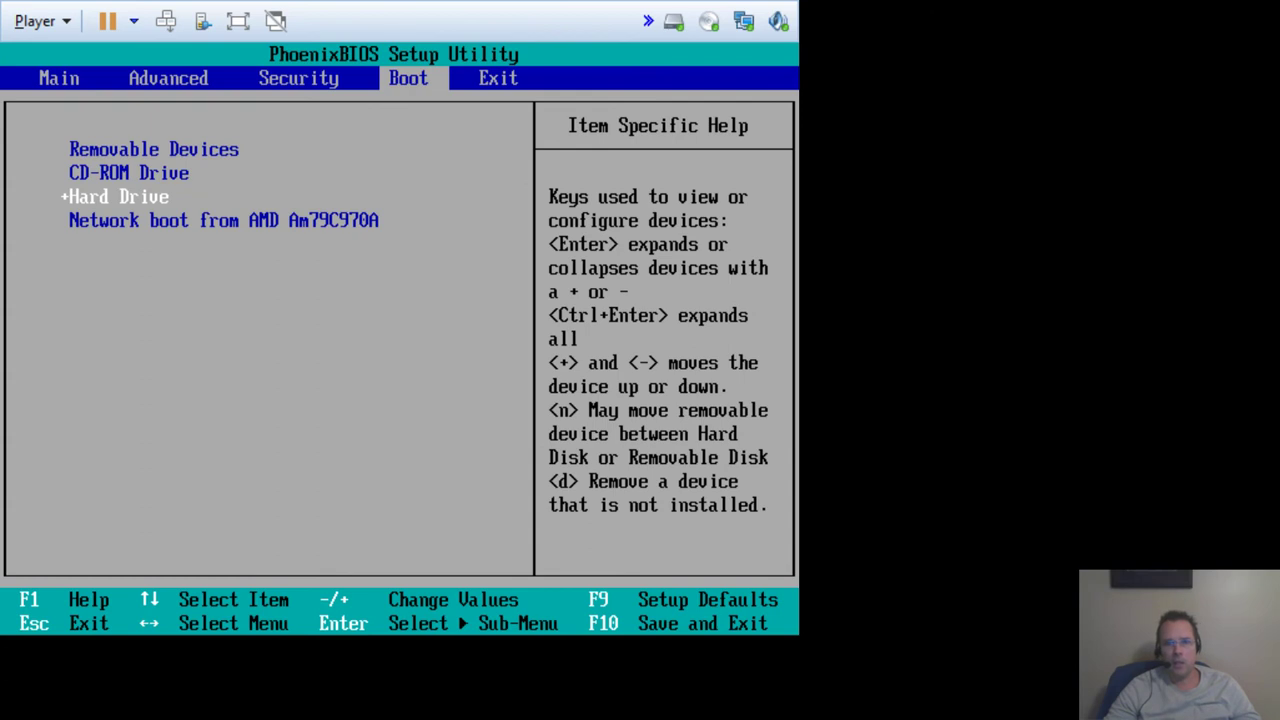
{"action": "key", "text": "Right"}
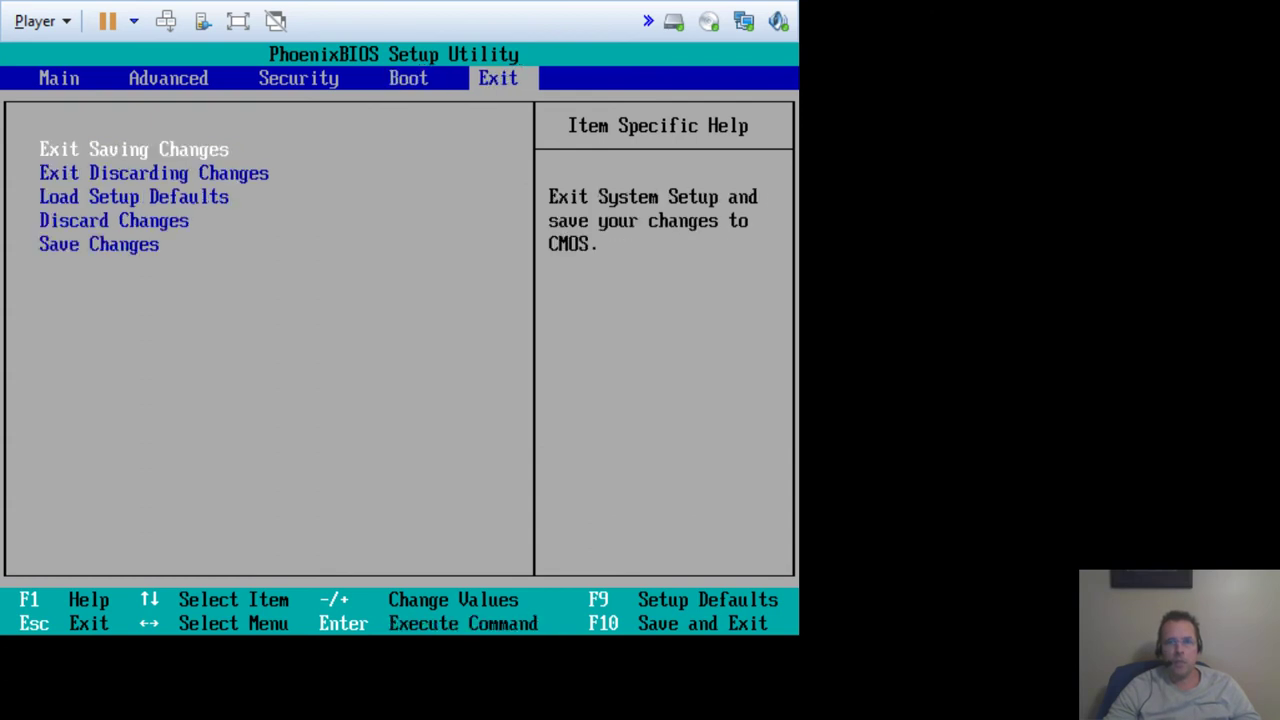
{"action": "key", "text": "Return"}
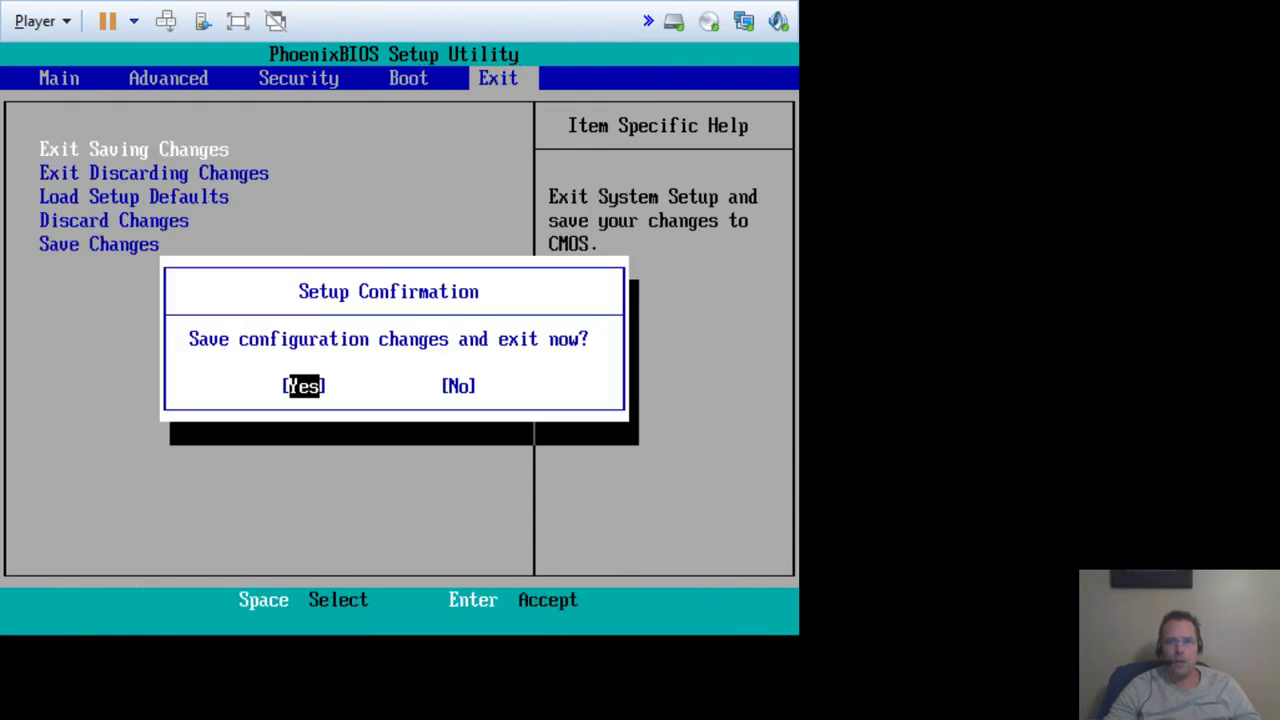
{"action": "key", "text": "Return"}
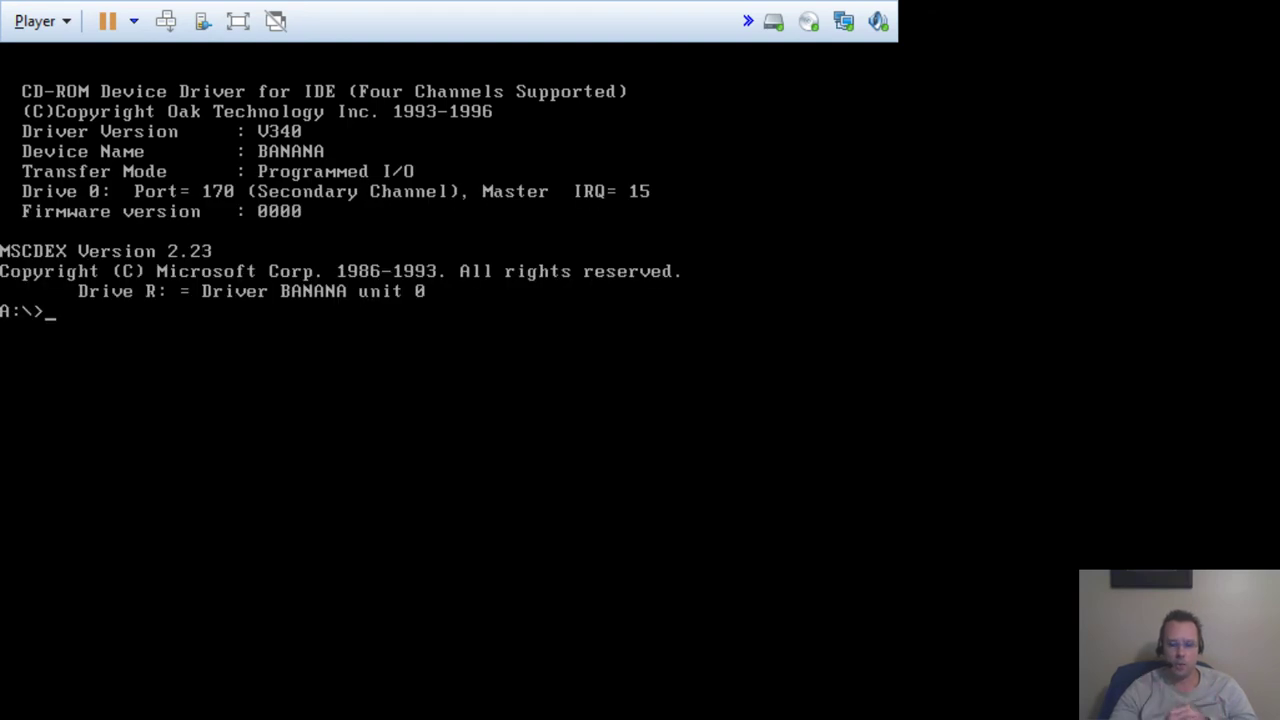
Run dir/w at A:\> to list the boot disk's 40 files in wide format.
{"action": "type", "text": "dir/w"}
{"action": "key", "text": "Return"}
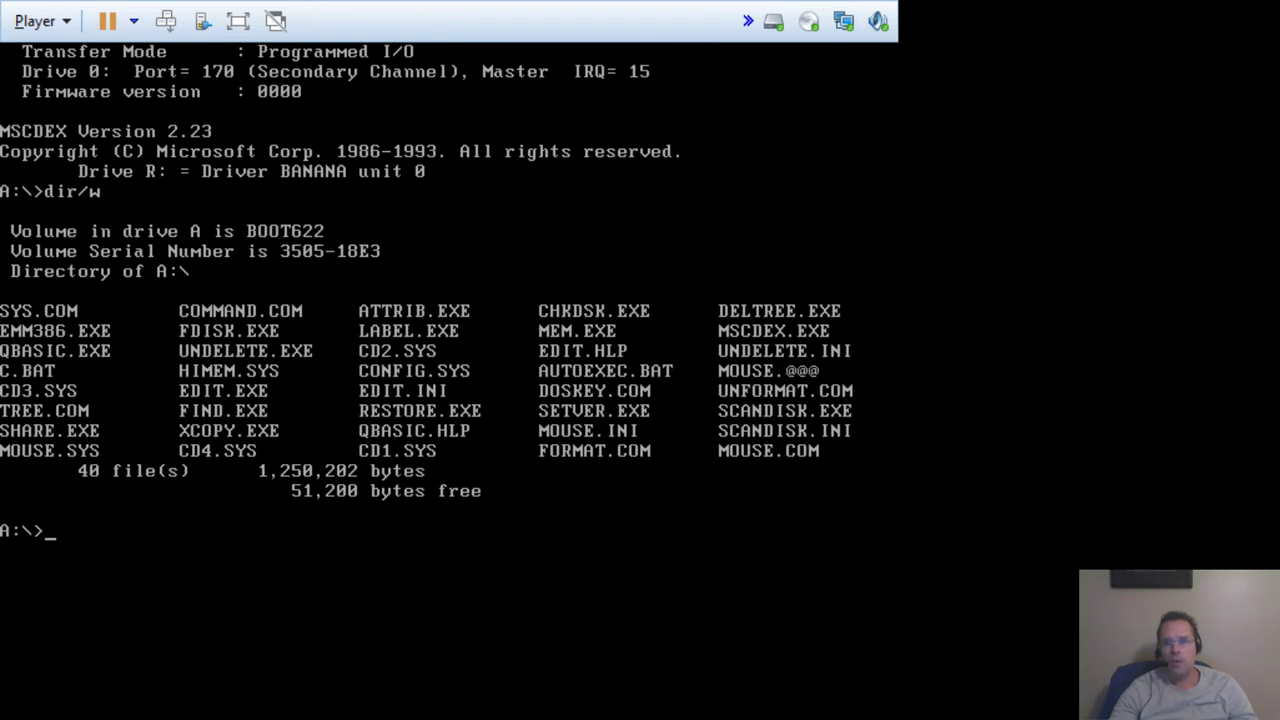
Format drive C with format c:, confirming and giving it the volume label MSDOSC.
{"action": "type", "text": "format c:"}
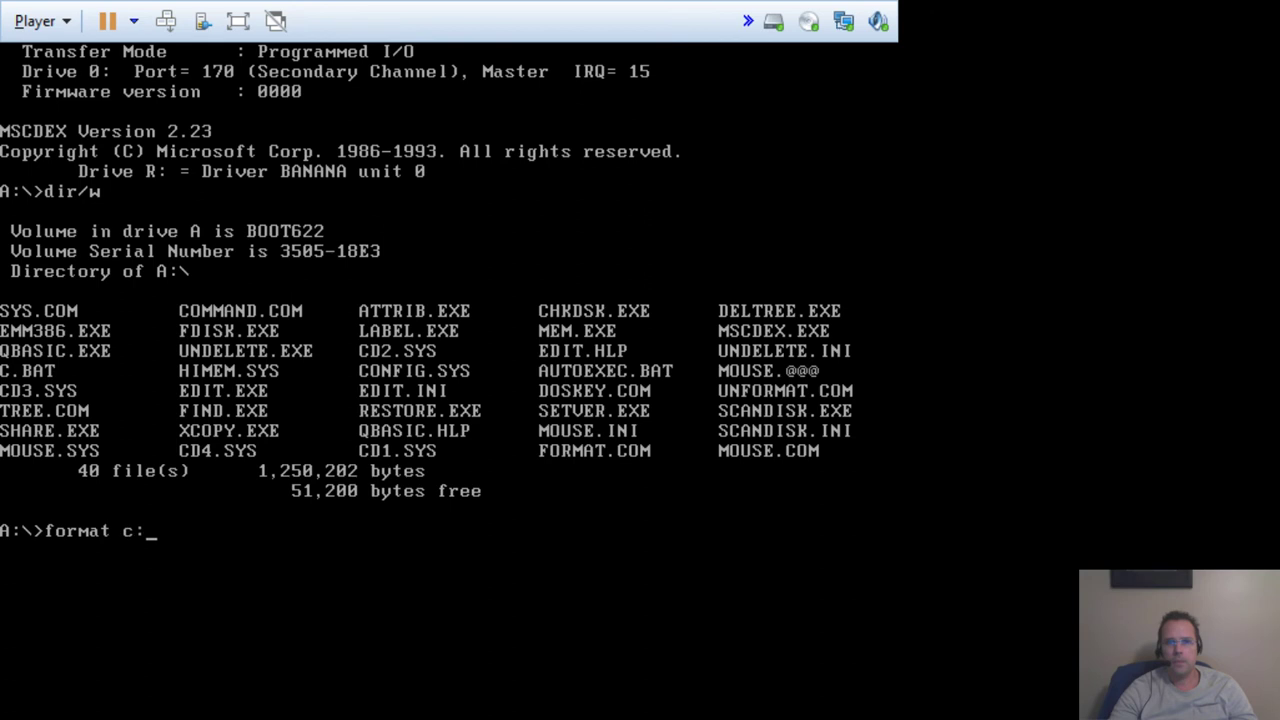
{"action": "key", "text": "Return"}
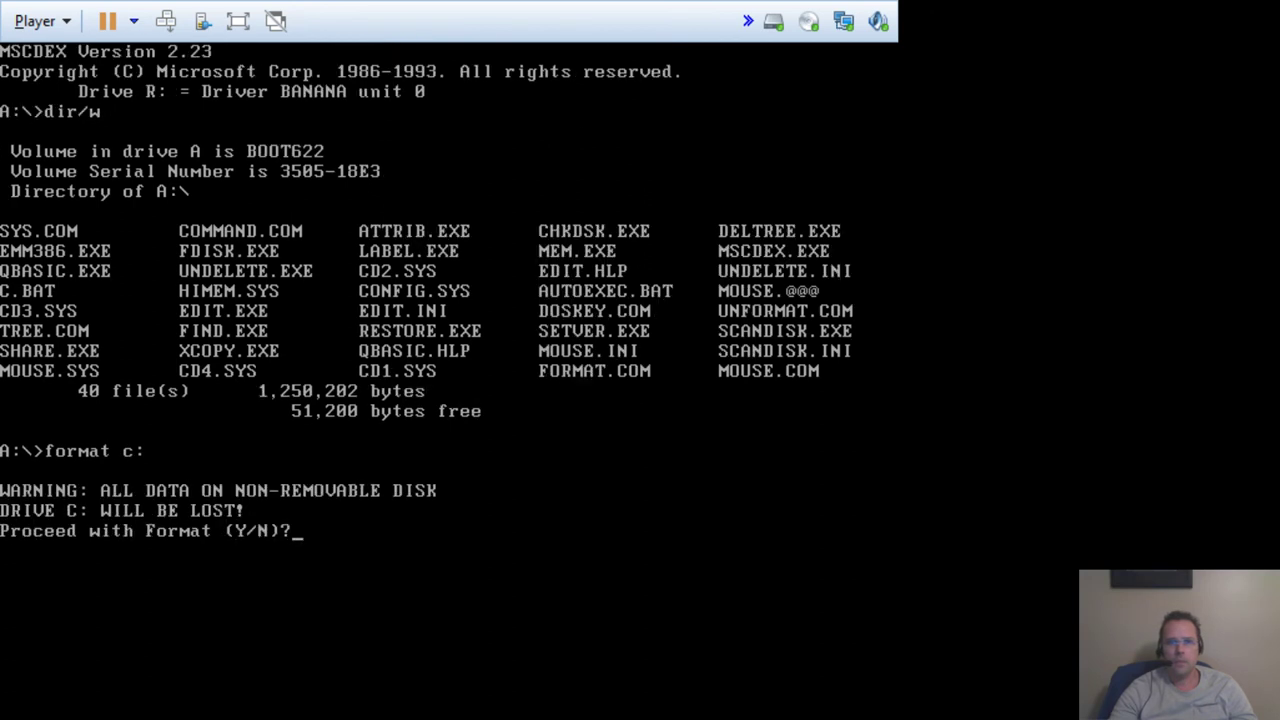
{"action": "type", "text": "y"}
{"action": "key", "text": "Return"}
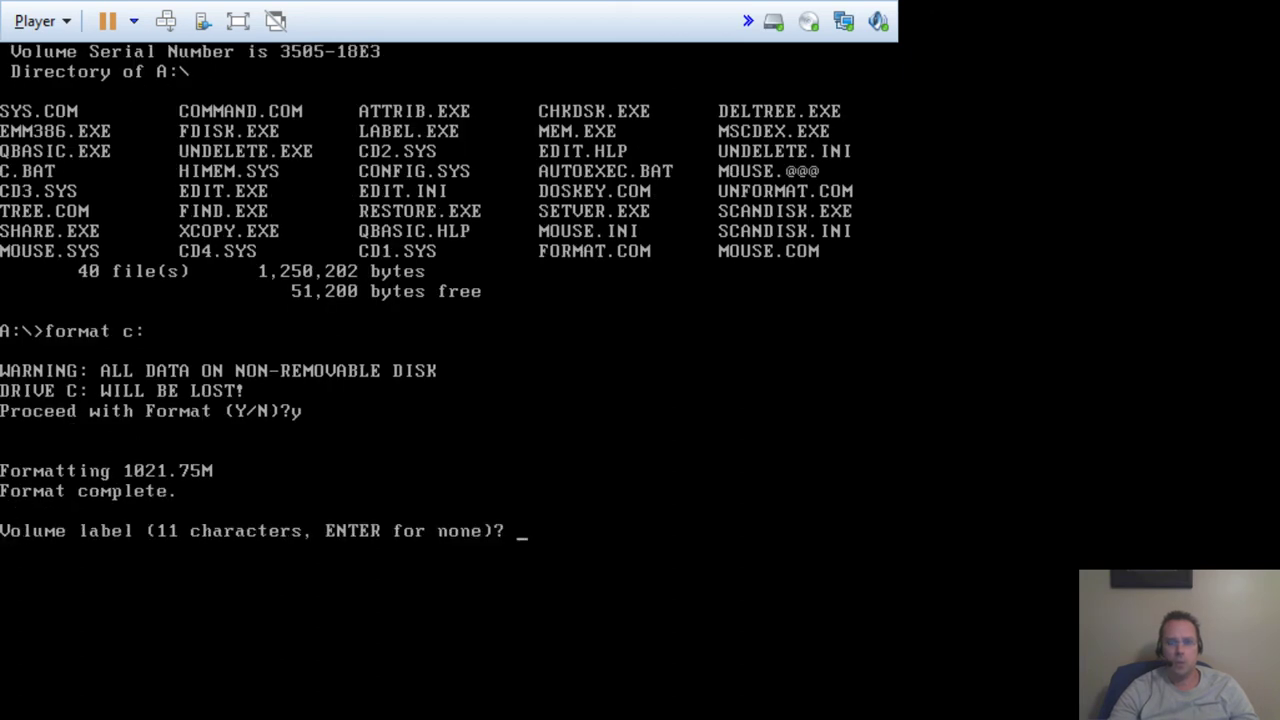
{"action": "type", "text": "MSDOS"}
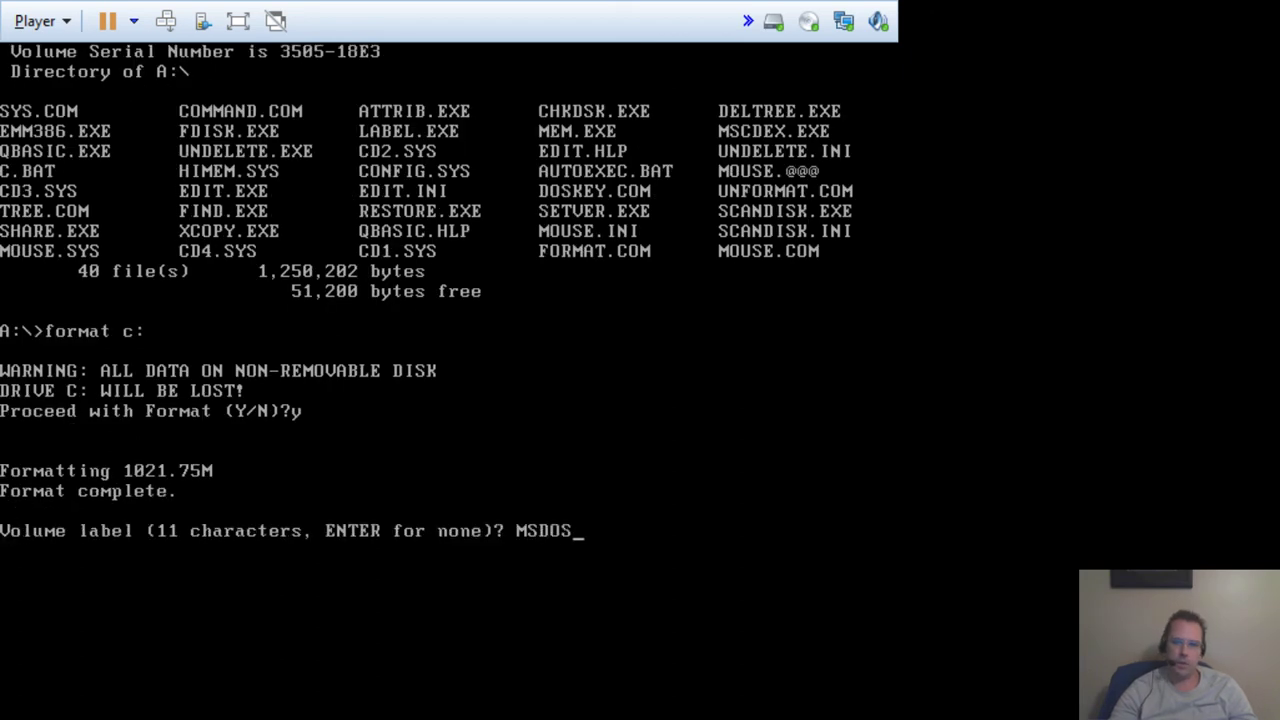
{"action": "type", "text": "C"}
{"action": "key", "text": "Return"}
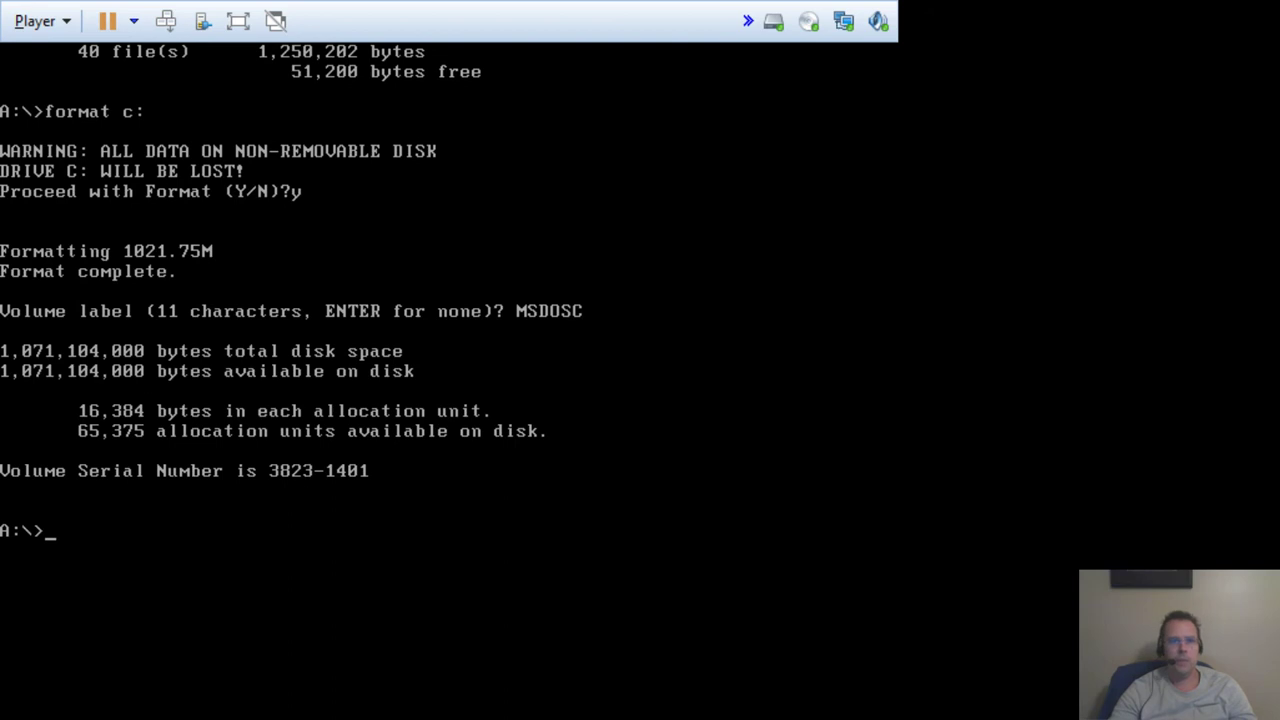
List the newly formatted drive C, then return to A: and list it with dir/w.
{"action": "type", "text": "c:"}
{"action": "key", "text": "Return"}
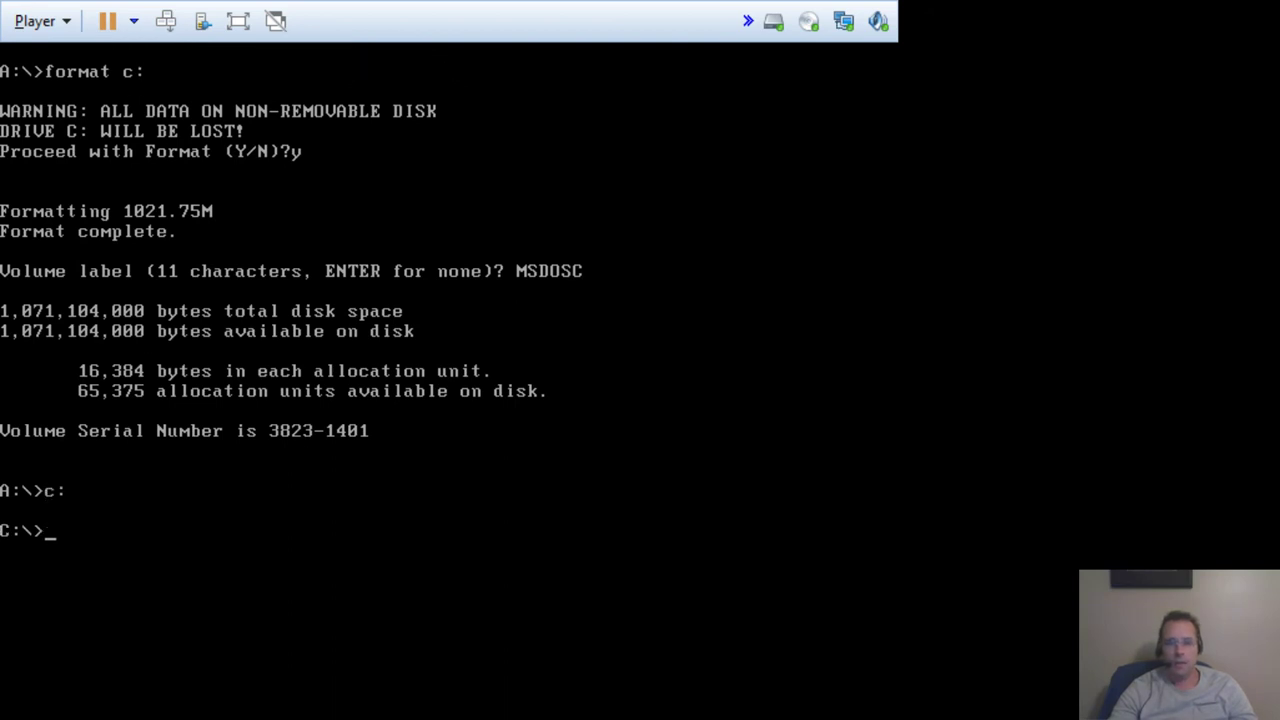
{"action": "type", "text": "dir"}
{"action": "key", "text": "Return"}
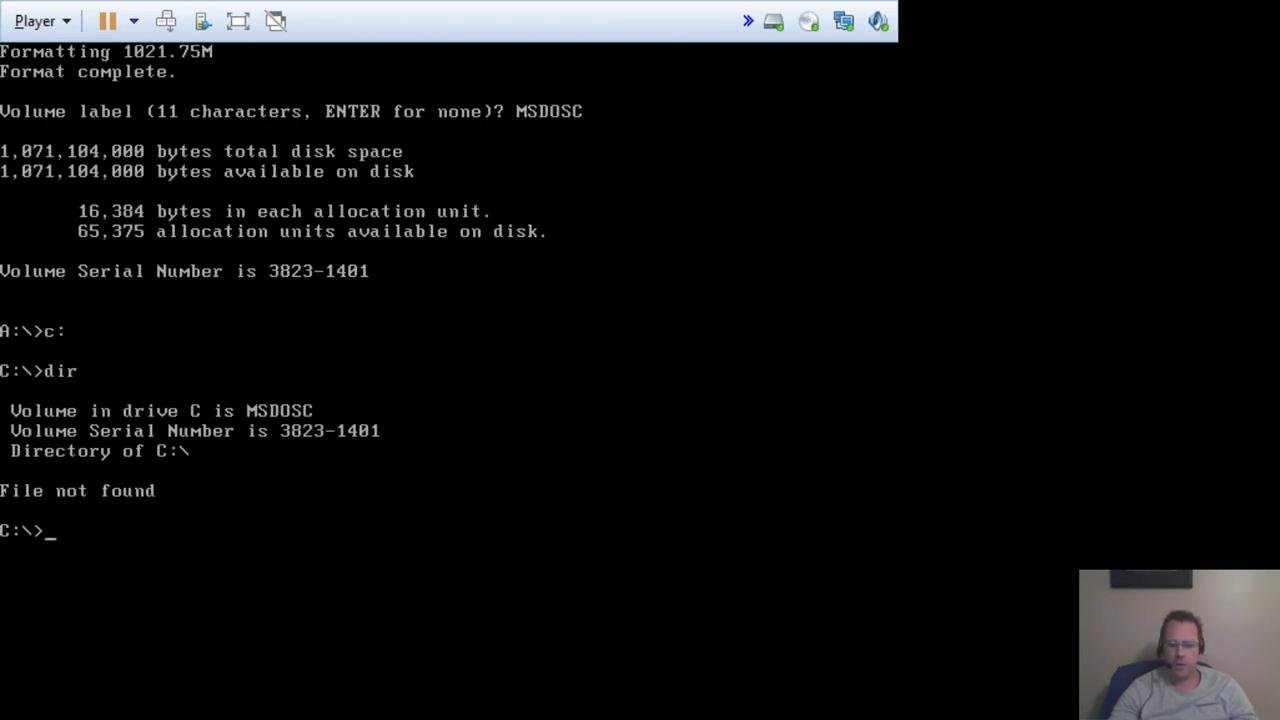
{"action": "type", "text": "a:"}
{"action": "key", "text": "Return"}
{"action": "type", "text": "dir/w"}
{"action": "key", "text": "Return"}
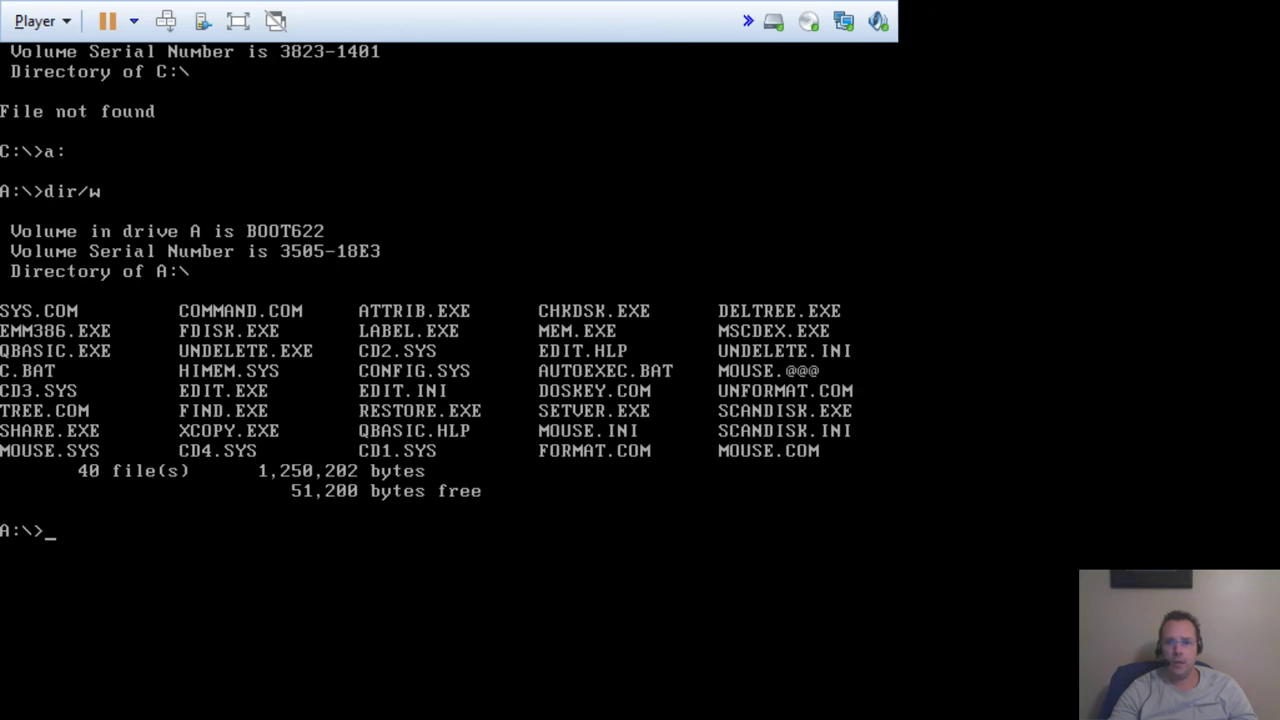
View the sys /? help and transfer the MS-DOS system files to drive C.
{"action": "type", "text": "sys"}
{"action": "key", "text": "Return"}
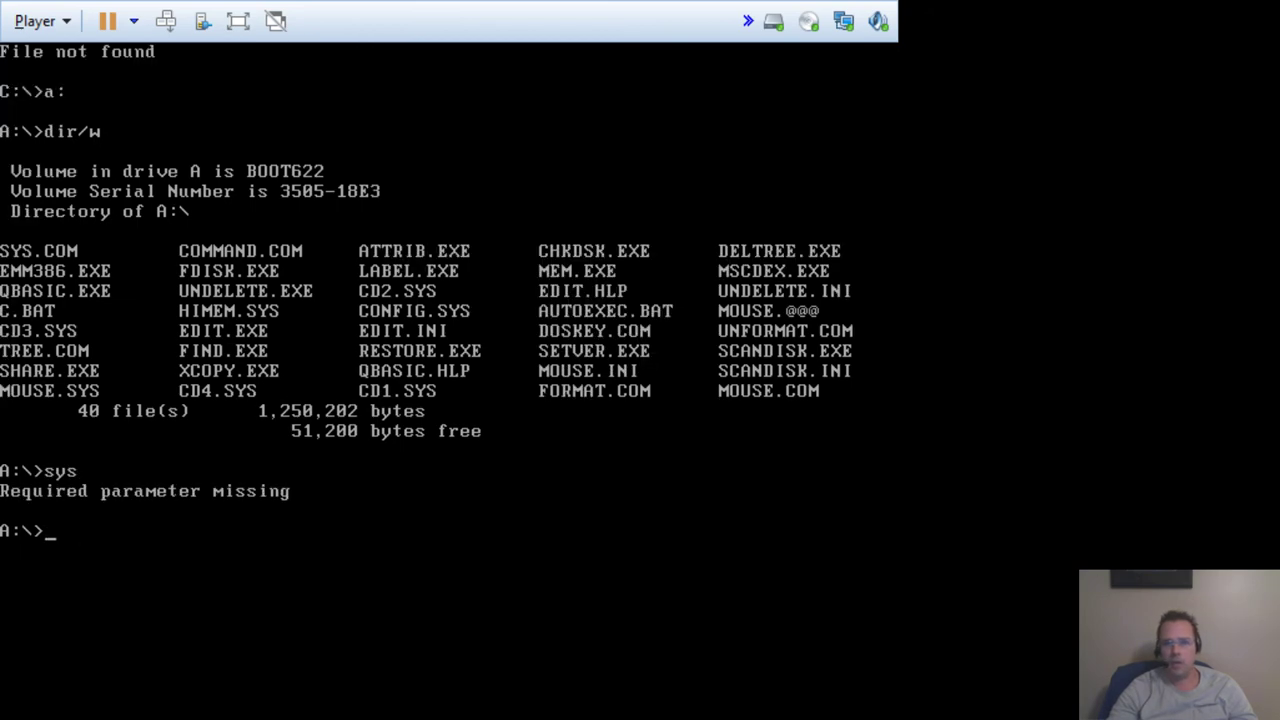
{"action": "type", "text": "sys /?"}
{"action": "key", "text": "Return"}
{"action": "type", "text": "sy"}
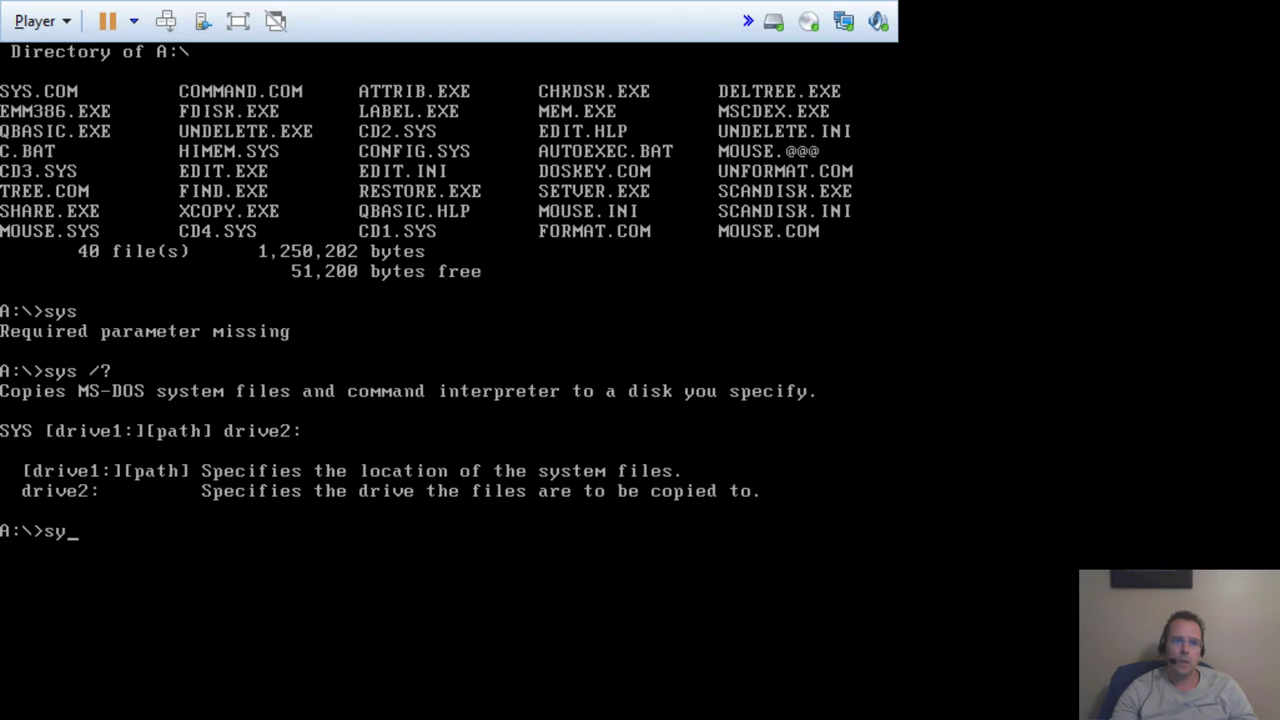
{"action": "type", "text": "s c:"}
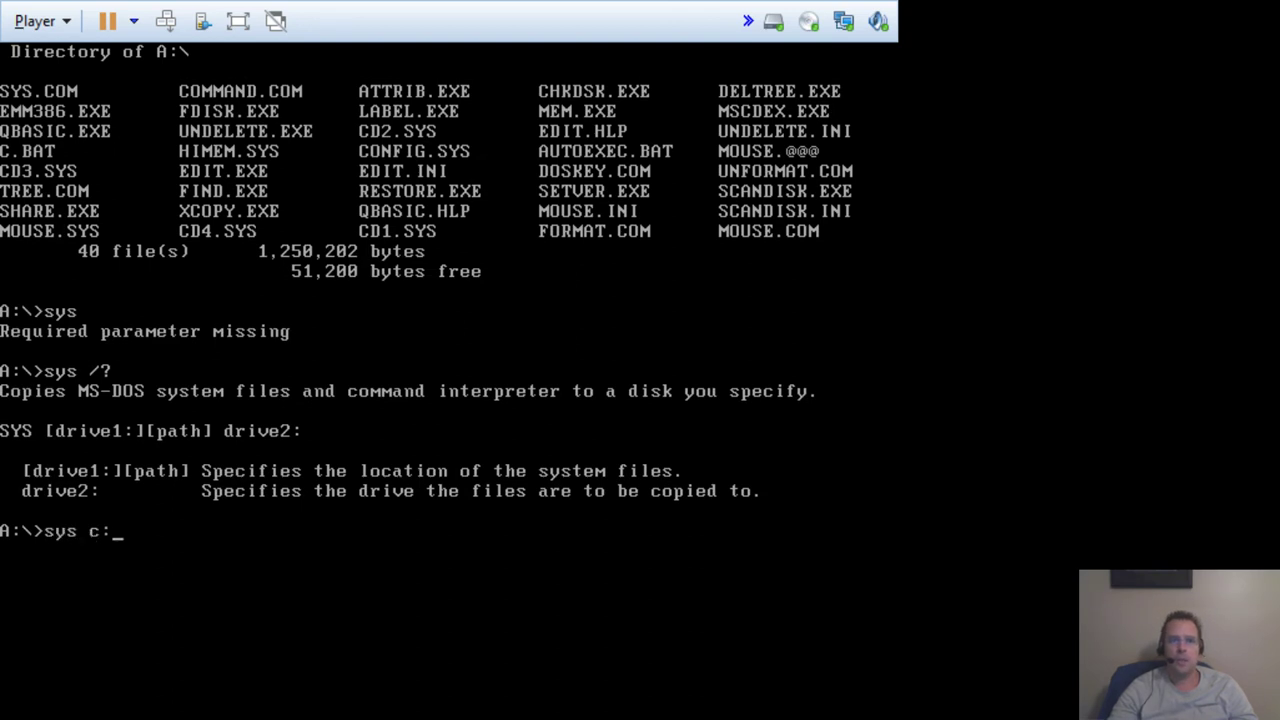
{"action": "key", "text": "Return"}
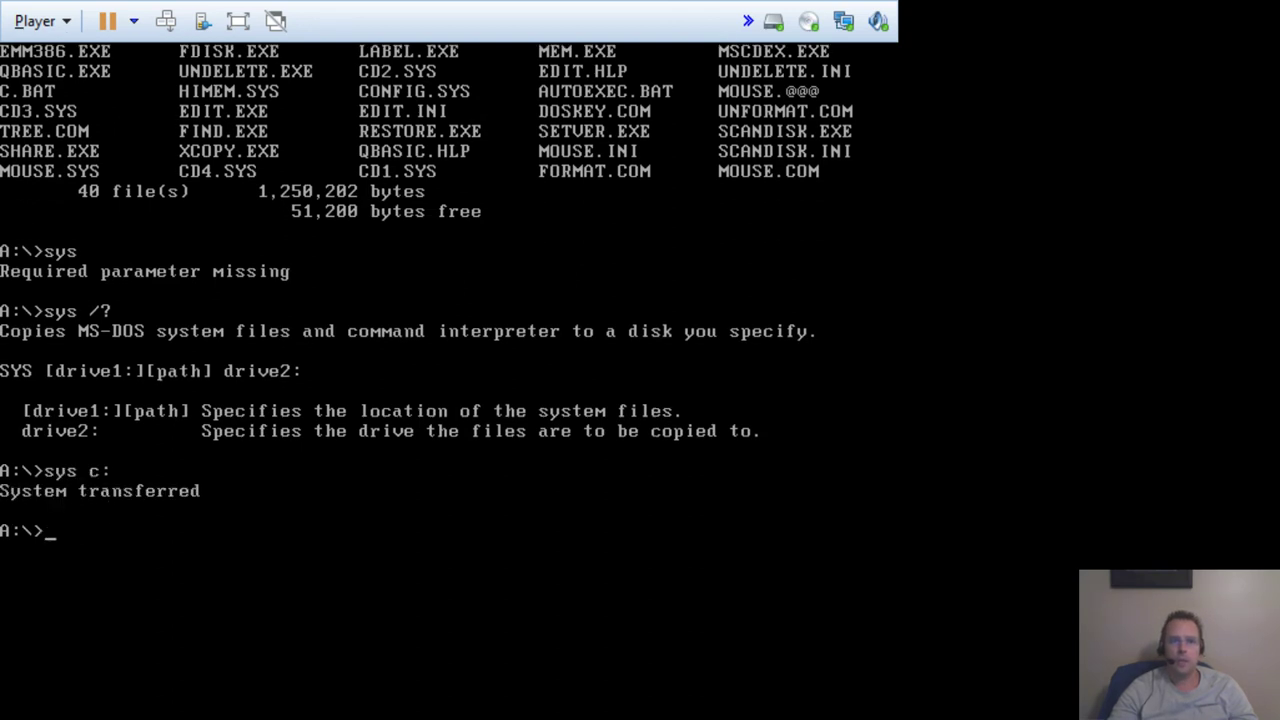
List drive C and run a:\attrib to show hidden IO.SYS, MSDOS.SYS and COMMAND.COM.
{"action": "type", "text": "c:"}
{"action": "key", "text": "Return"}
{"action": "type", "text": "dir"}
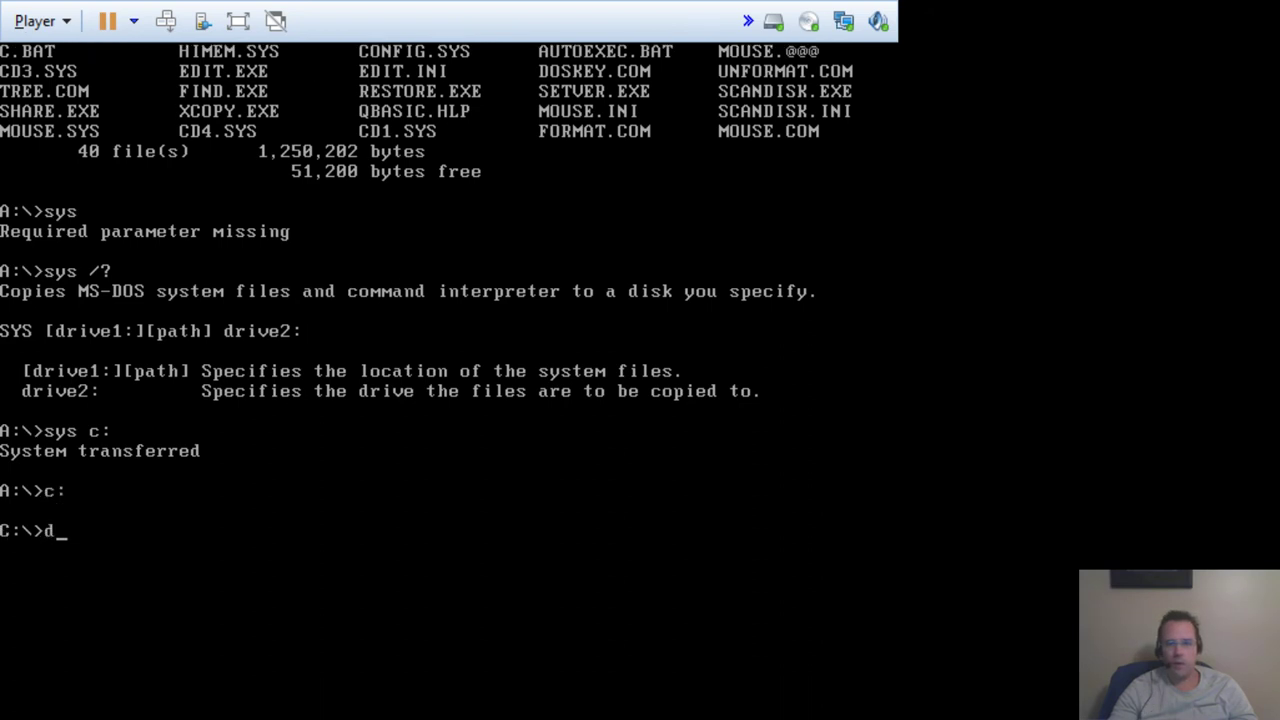
{"action": "key", "text": "Return"}
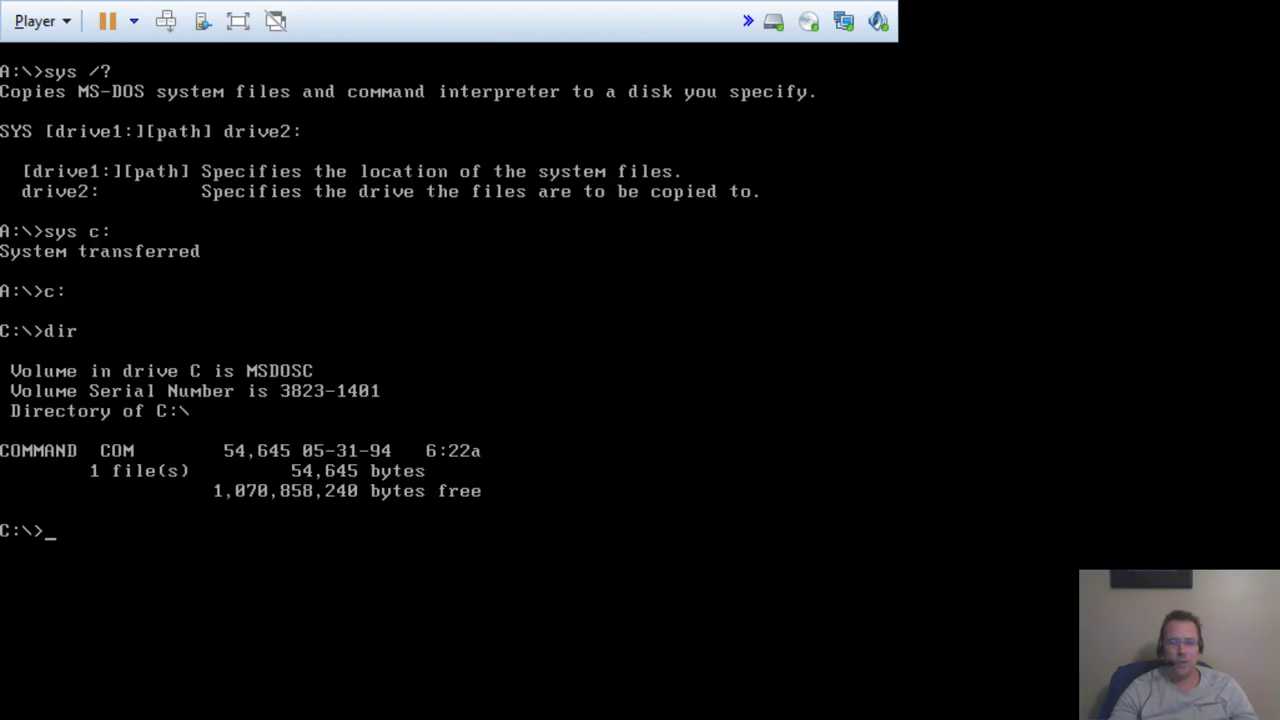
{"action": "type", "text": "attrib"}
{"action": "key", "text": "Return"}
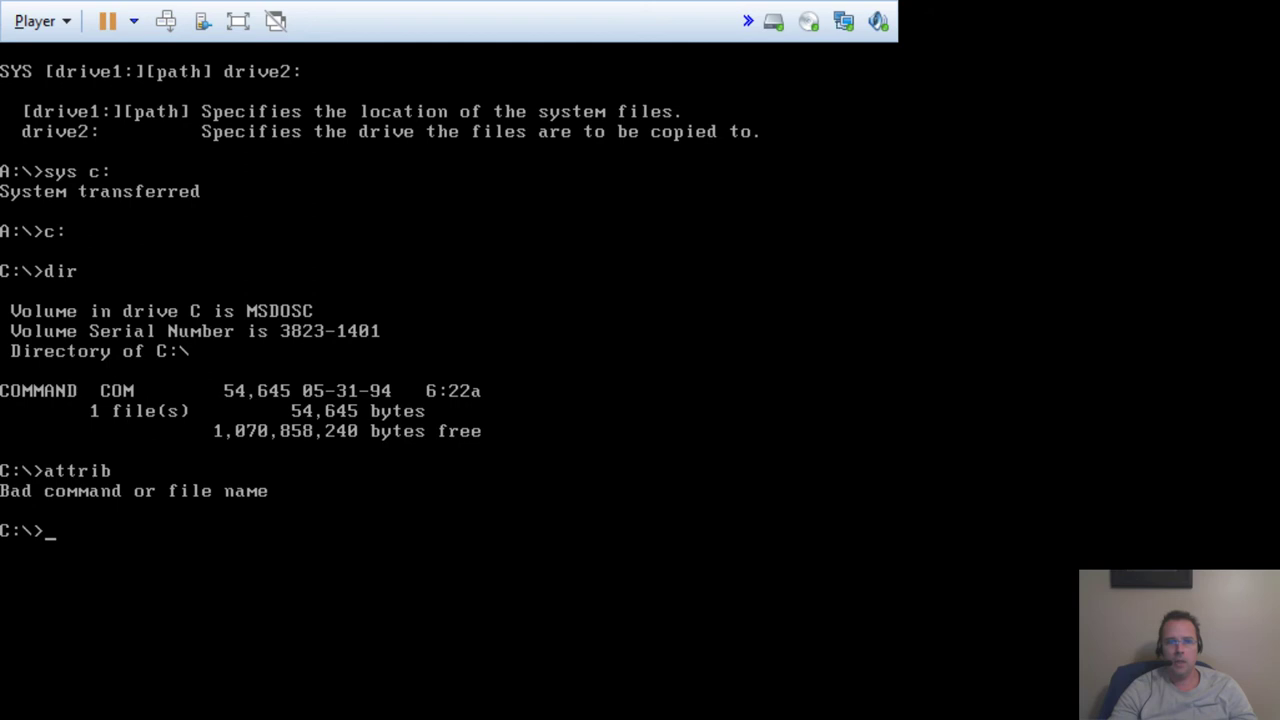
{"action": "type", "text": "a:\\attrib"}
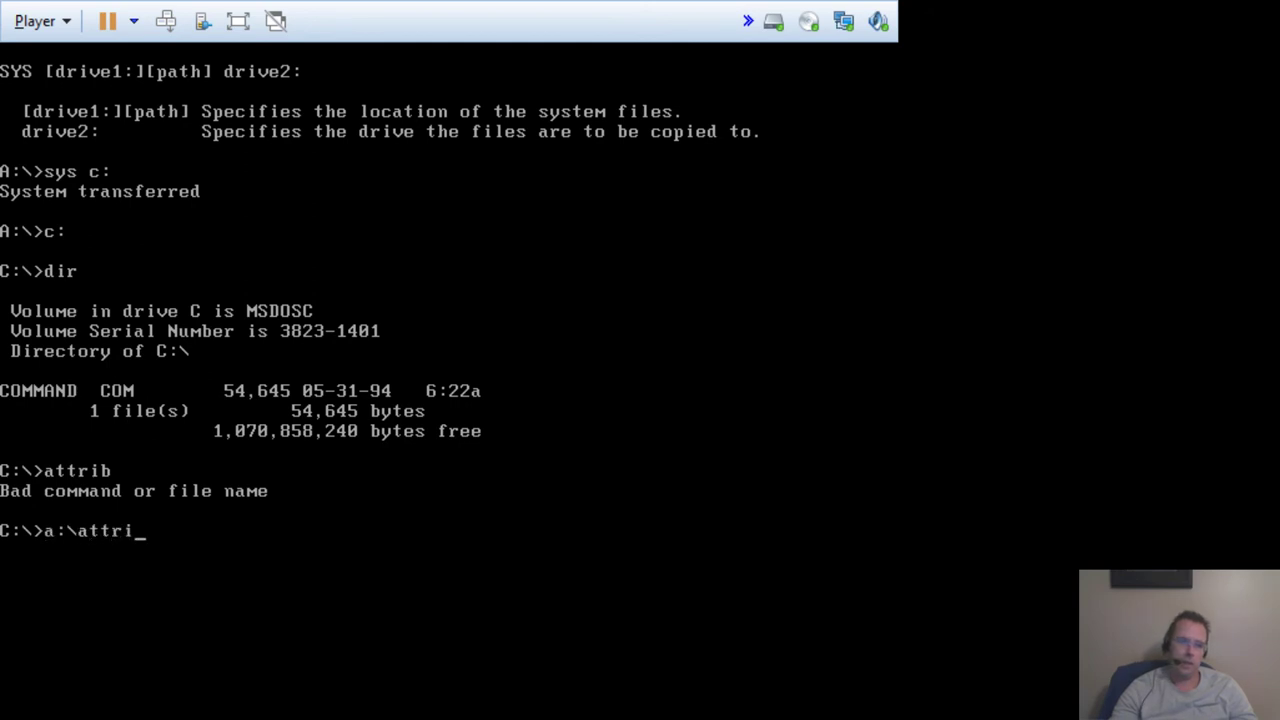
{"action": "key", "text": "Return"}
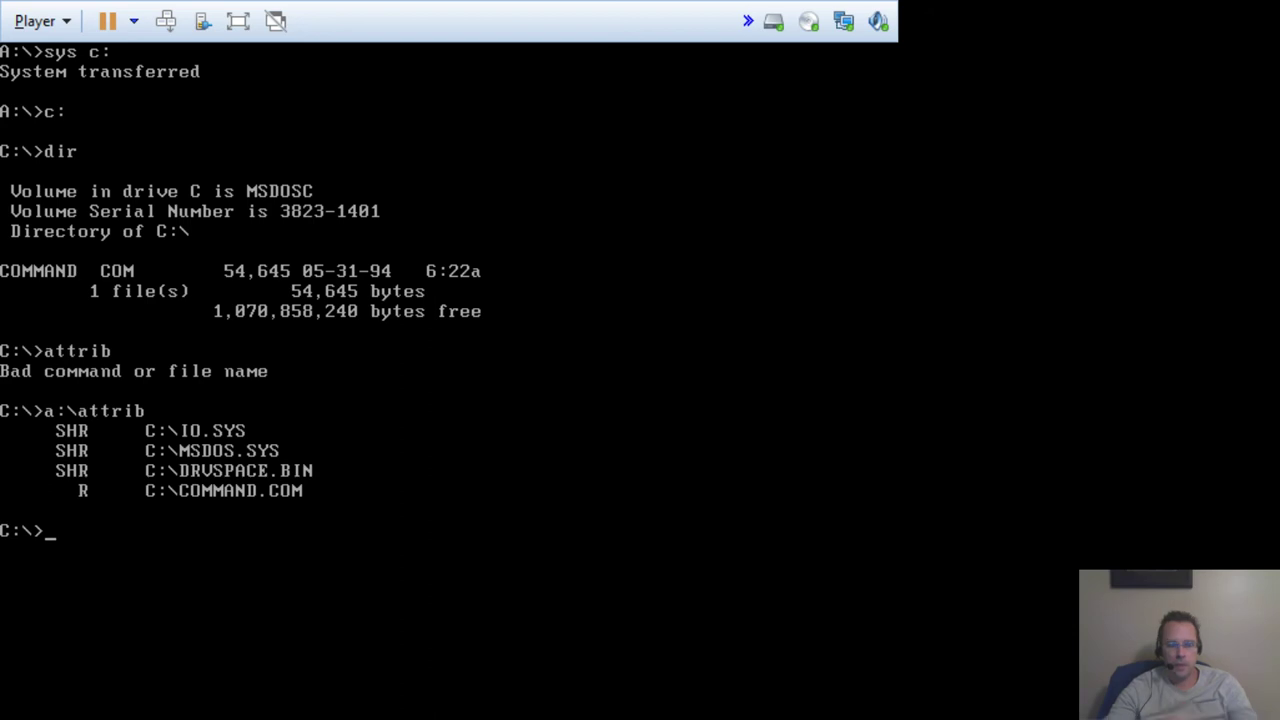
Create C:\MSDOS with md msdos and copy a:\*.* into it.
{"action": "type", "text": "md "}
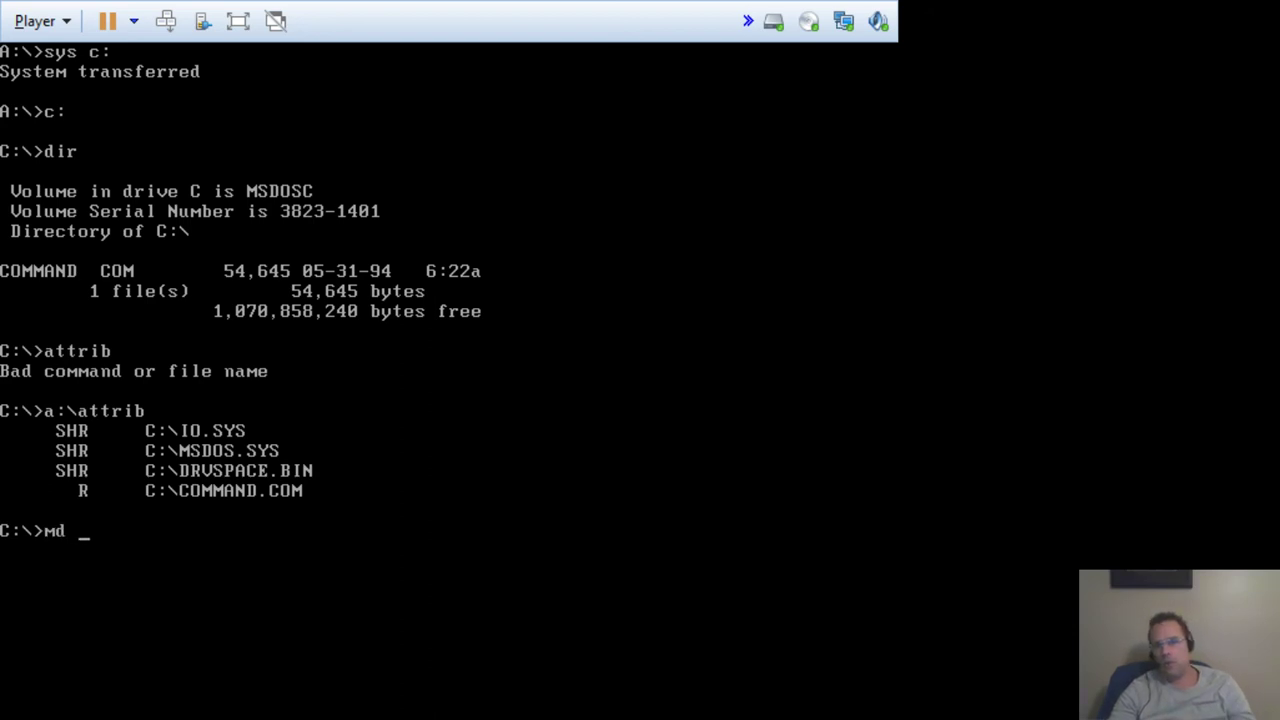
{"action": "type", "text": "msdos"}
{"action": "key", "text": "Return"}
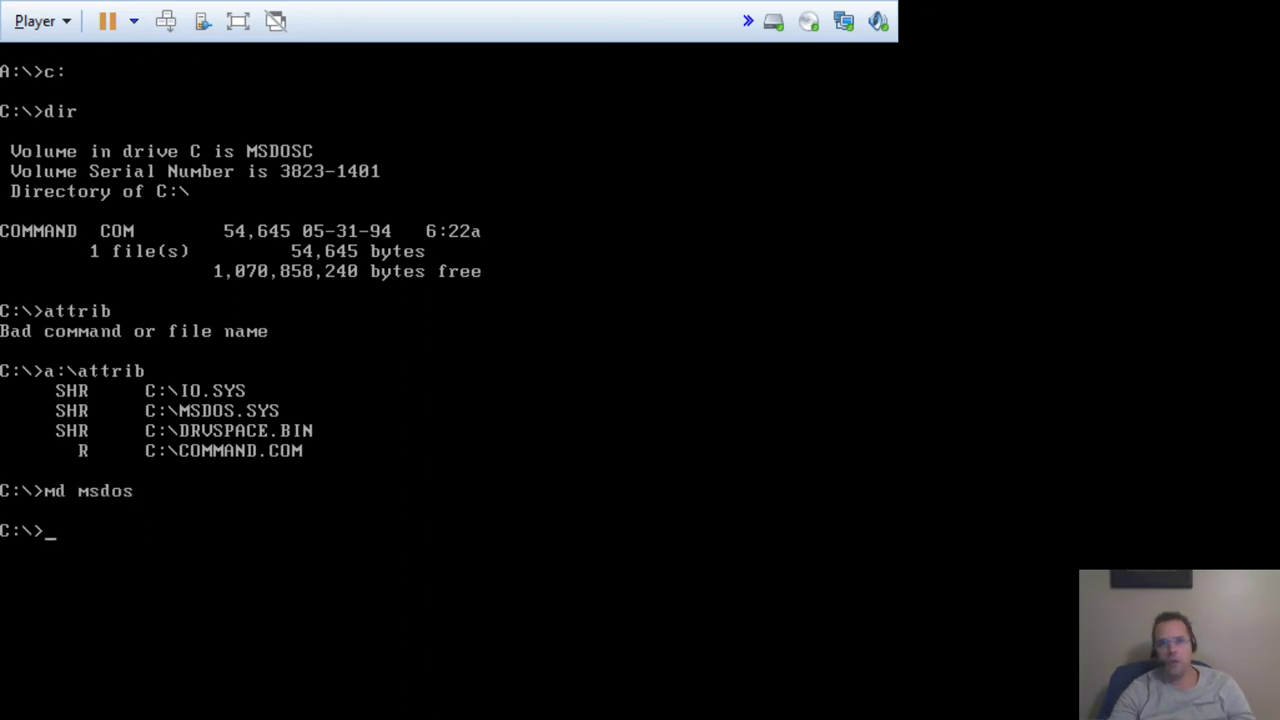
{"action": "type", "text": "copy "}
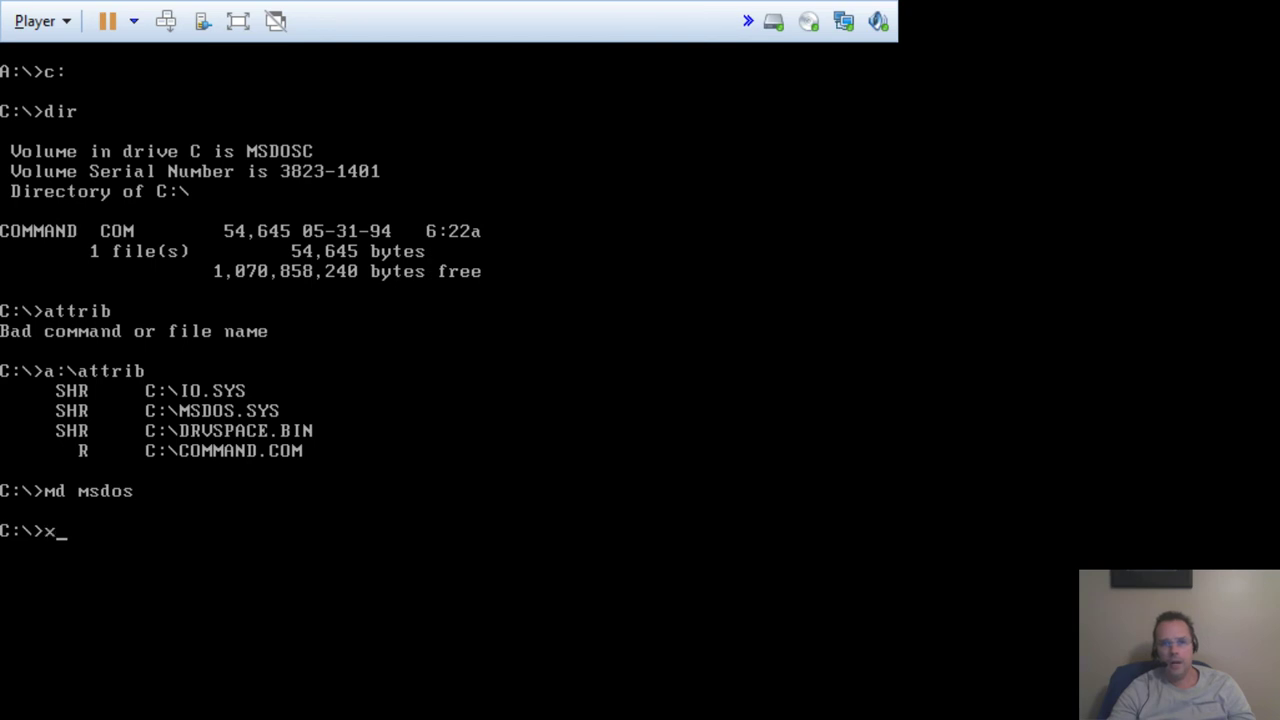
{"action": "type", "text": "a:"}
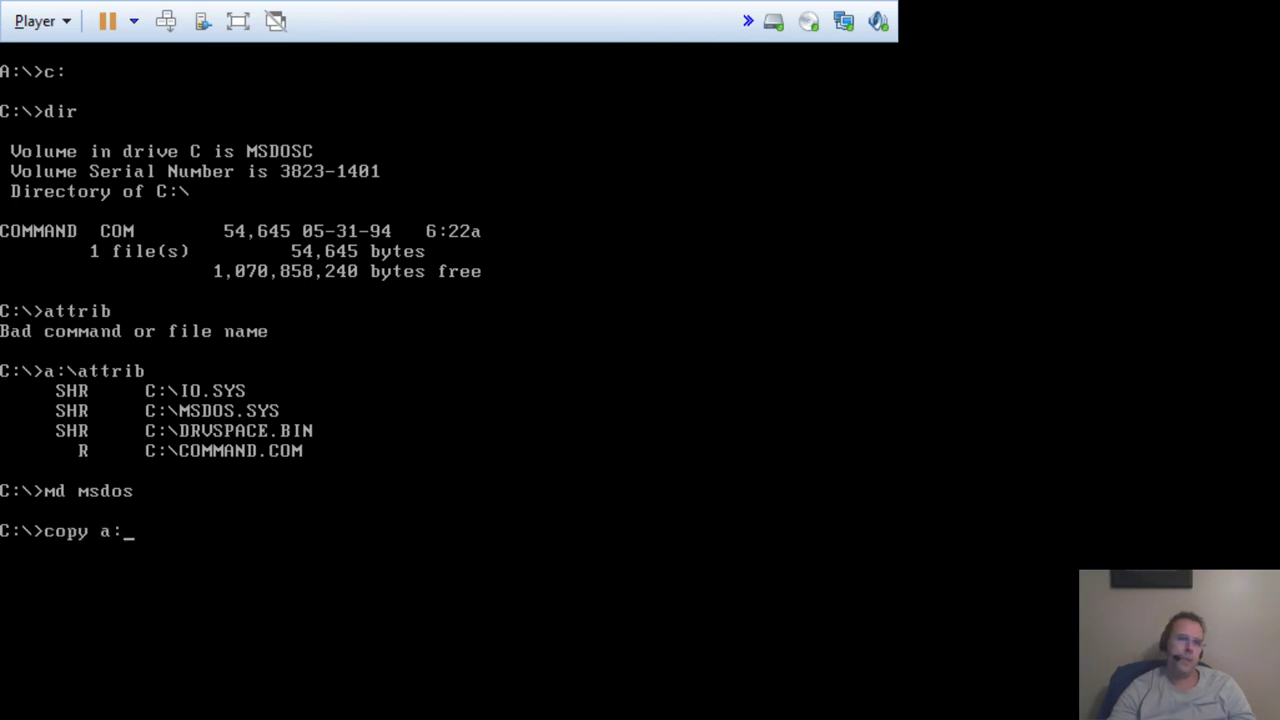
{"action": "type", "text": "\\*.* "}
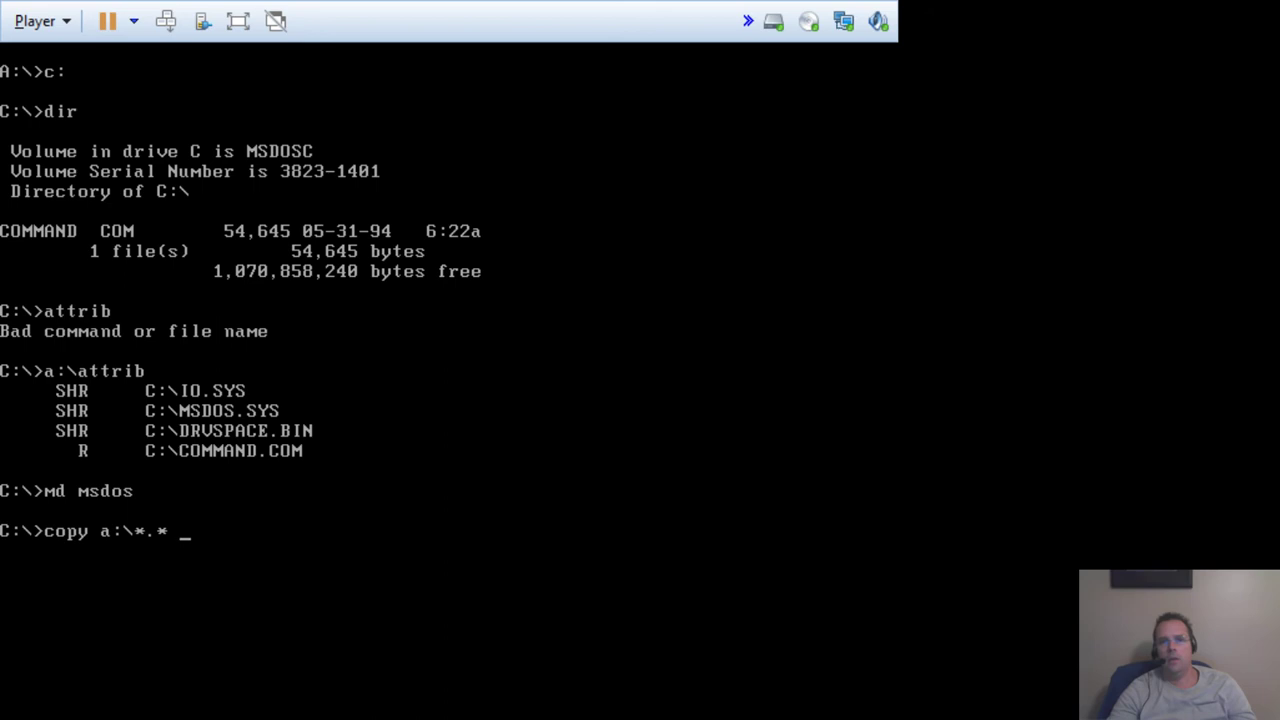
{"action": "type", "text": "c:\\msdos"}
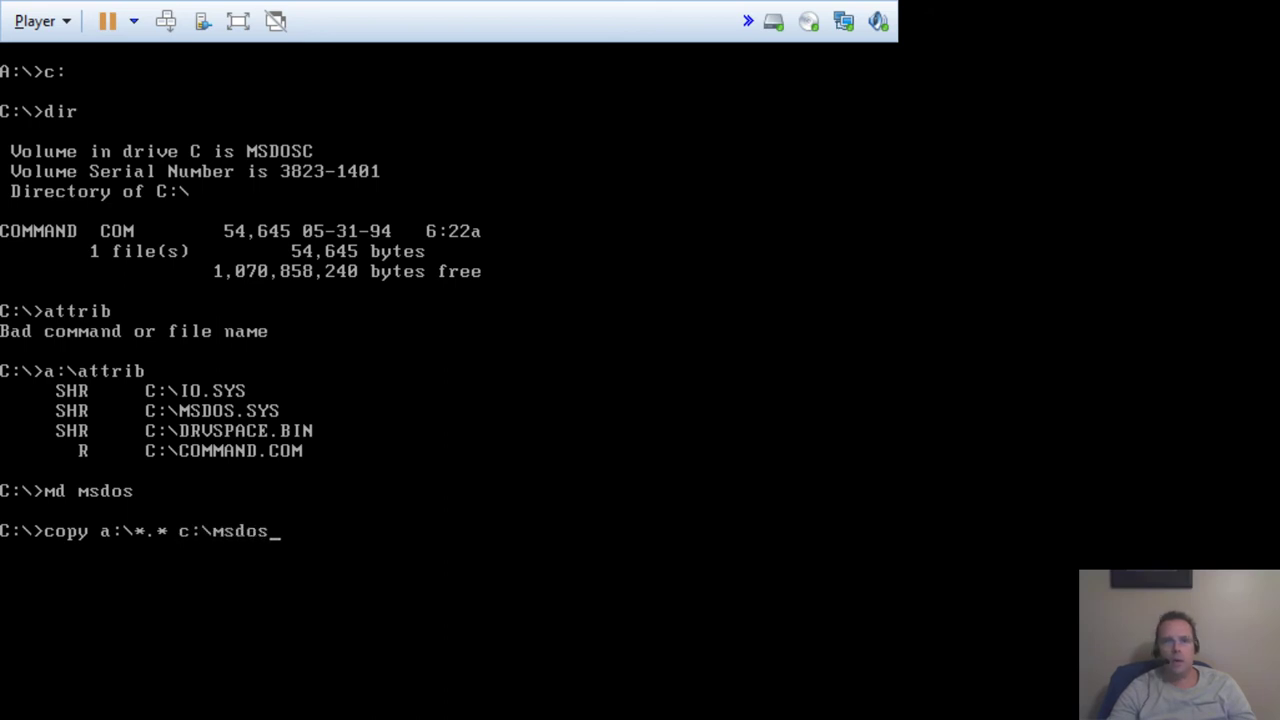
{"action": "key", "text": "Return"}
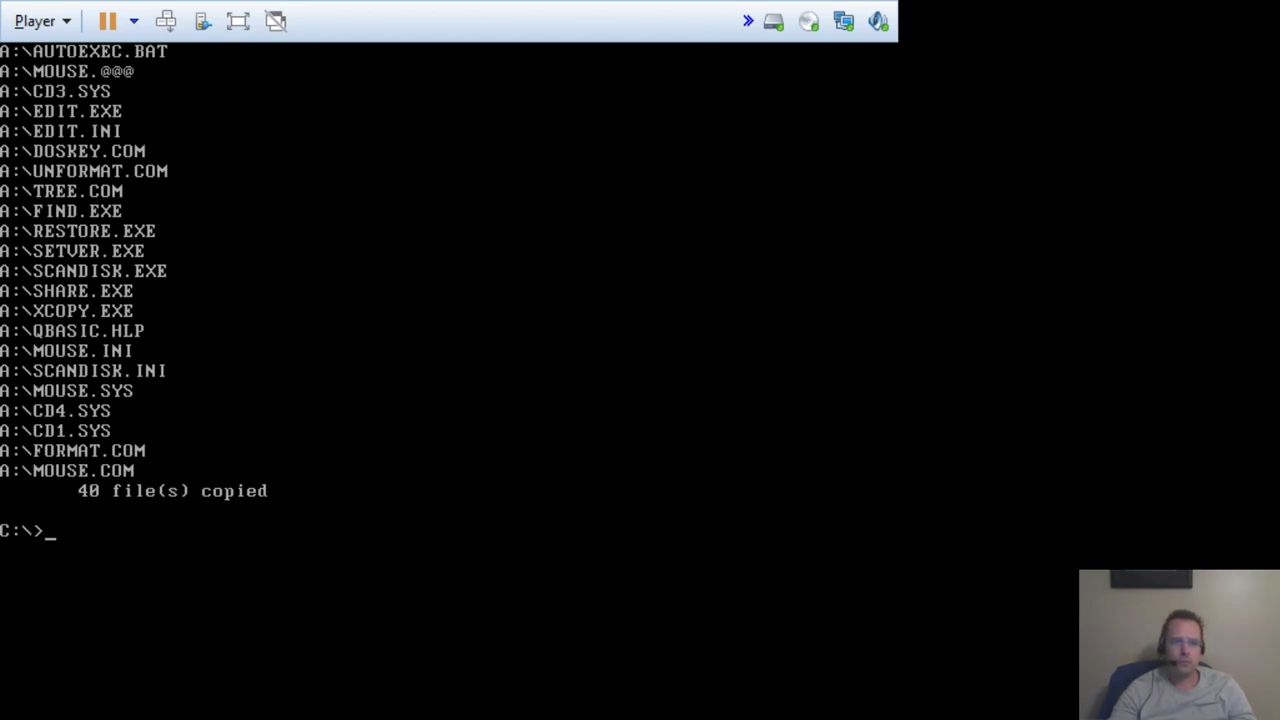
Switch to A:, list its files and display CONFIG.SYS, then type copy config.sys c:.
{"action": "type", "text": "a:"}
{"action": "key", "text": "Return"}
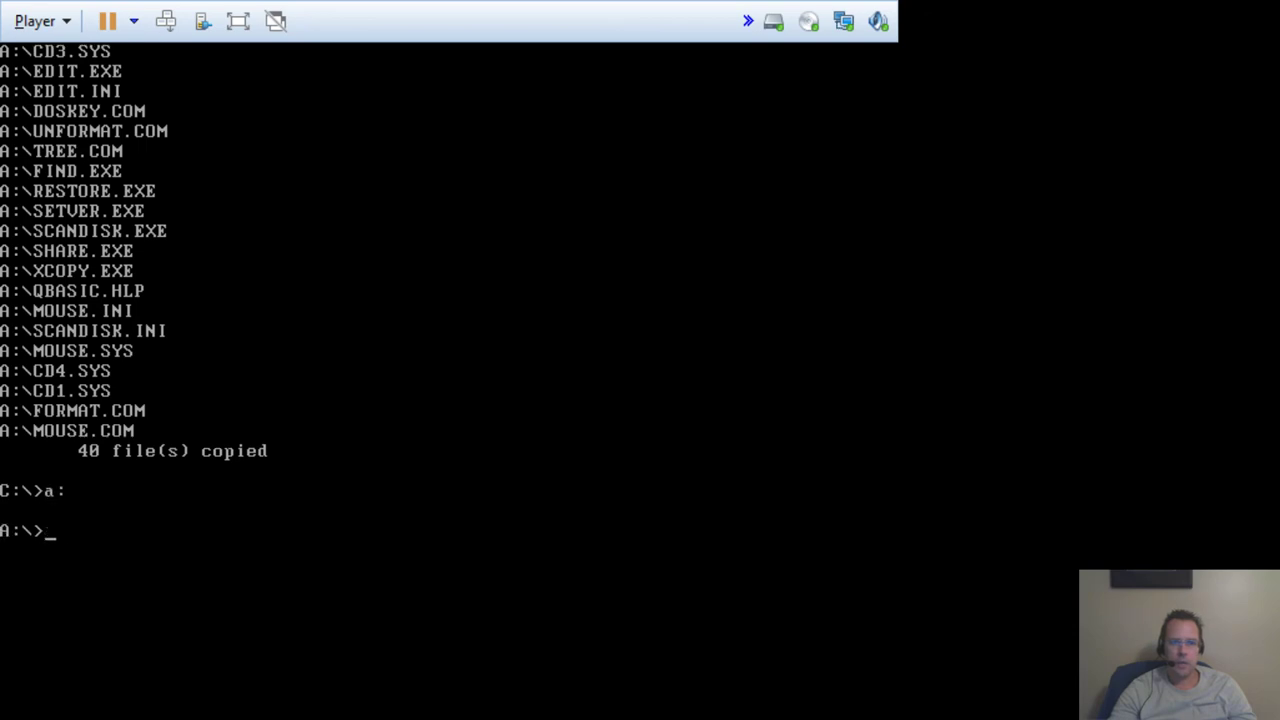
{"action": "type", "text": "dir"}
{"action": "key", "text": "Return"}
{"action": "type", "text": "type "}
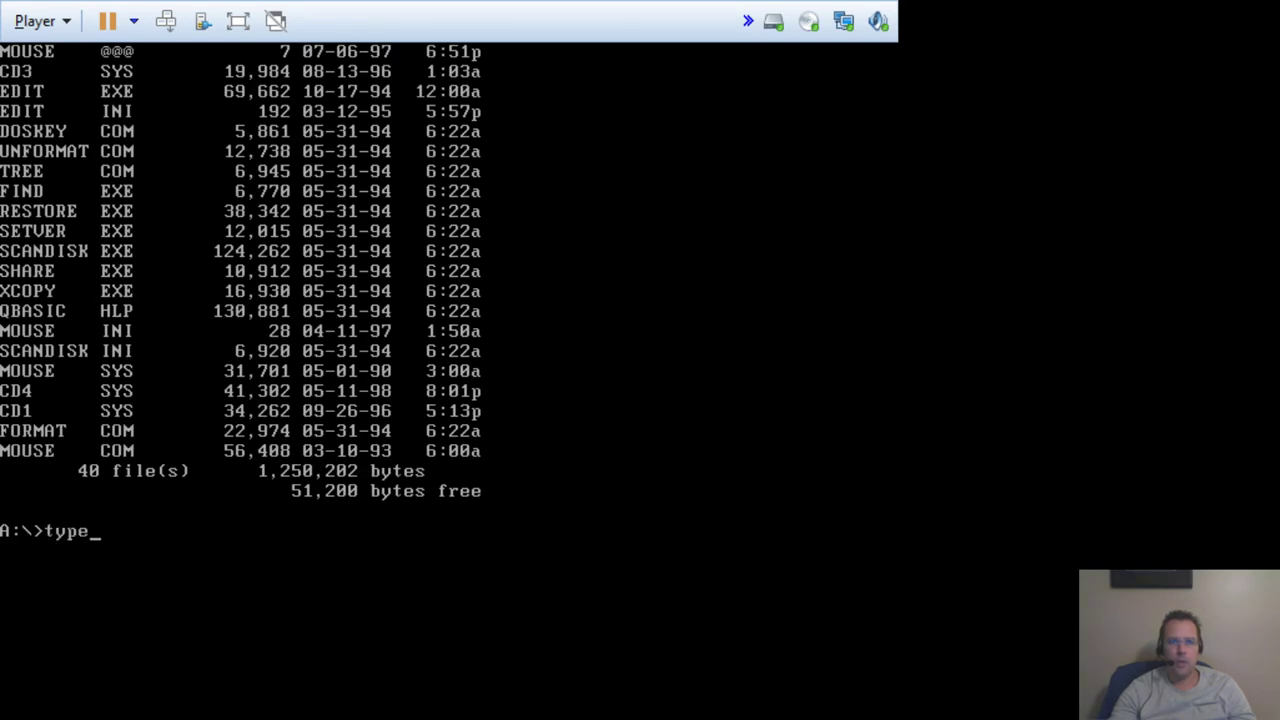
{"action": "type", "text": "config.sys"}
{"action": "key", "text": "Return"}
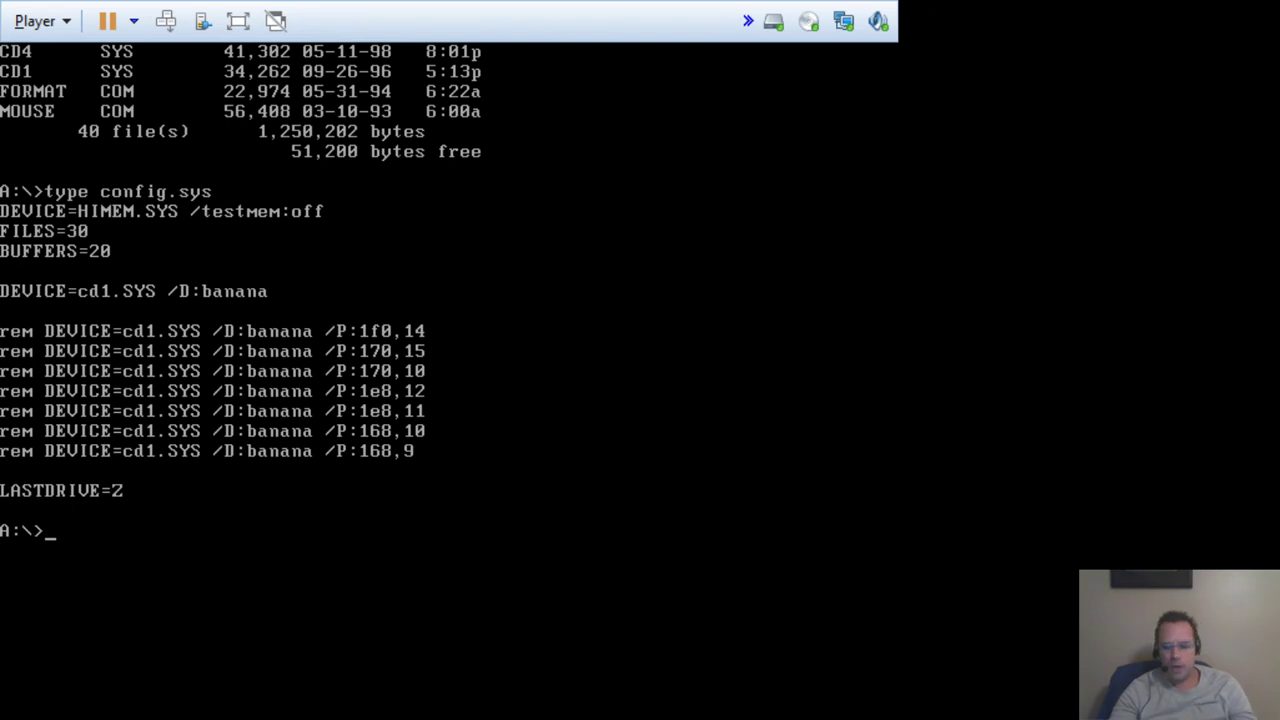
{"action": "type", "text": "copy "}
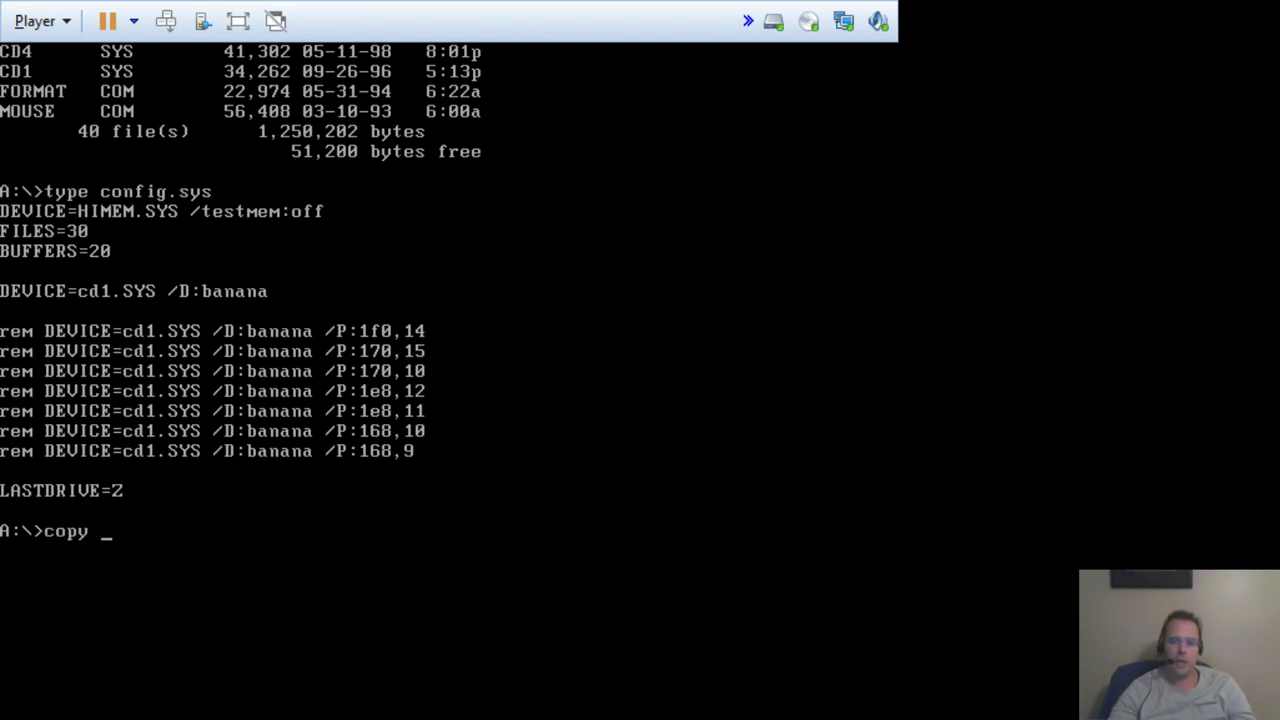
{"action": "type", "text": "config.sys c"}
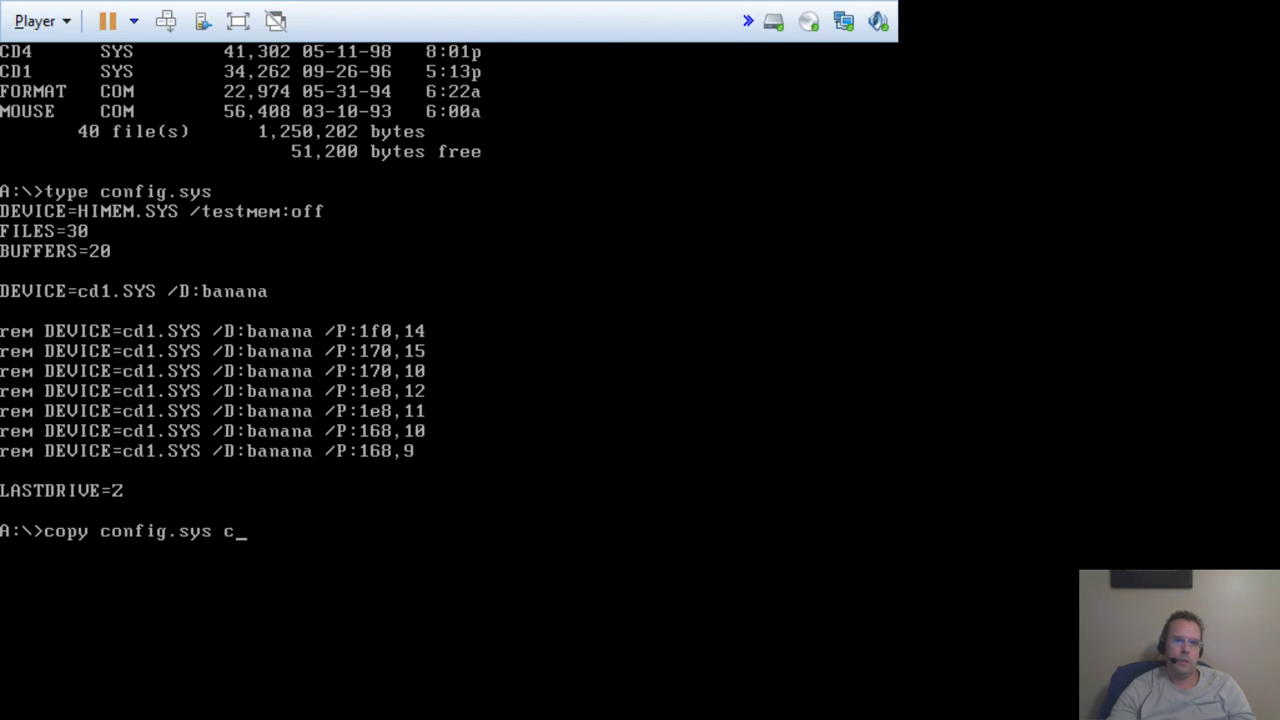
{"action": "type", "text": ":"}
Copy CONFIG.SYS to drive C, switch to C: and attempt to start edit.
{"action": "key", "text": "Return"}
{"action": "type", "text": "c:"}
{"action": "key", "text": "Return"}
{"action": "type", "text": "edit"}
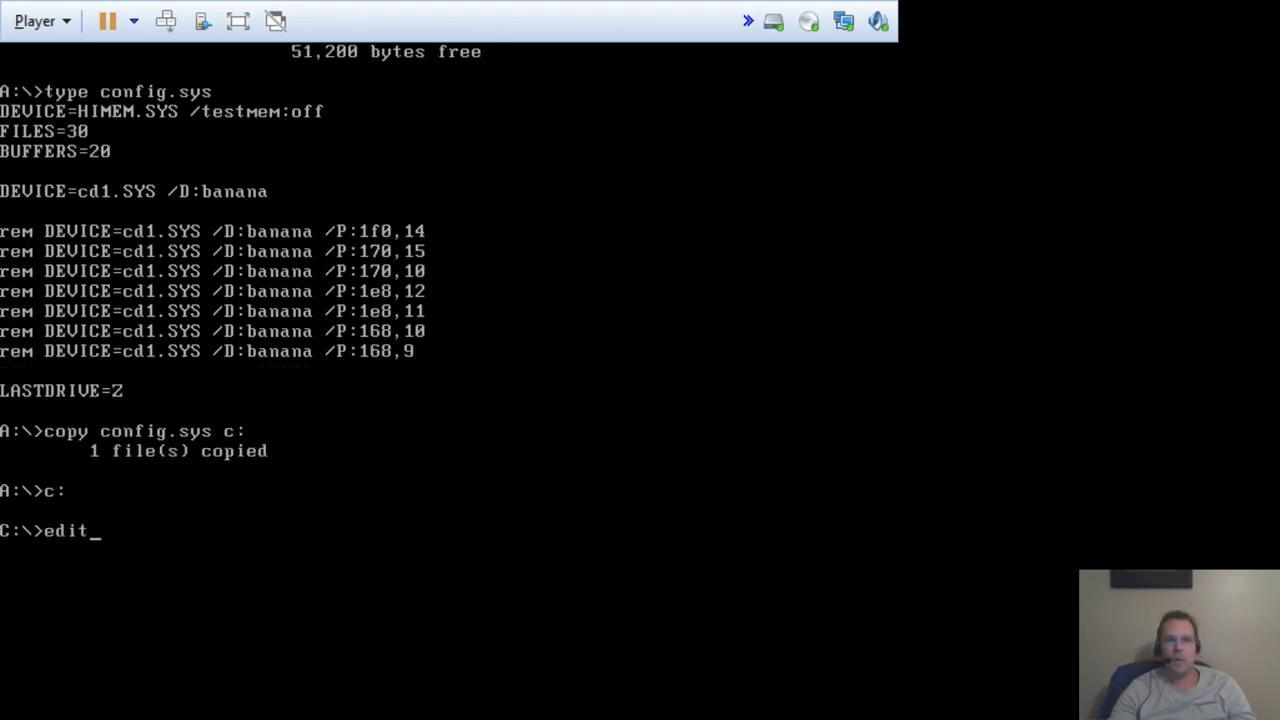
{"action": "type", "text": "o"}
{"action": "key", "text": "BackSpace"}
{"action": "key", "text": "BackSpace"}
{"action": "key", "text": "BackSpace"}
{"action": "key", "text": "BackSpace"}
{"action": "key", "text": "BackSpace"}
{"action": "type", "text": "edit"}
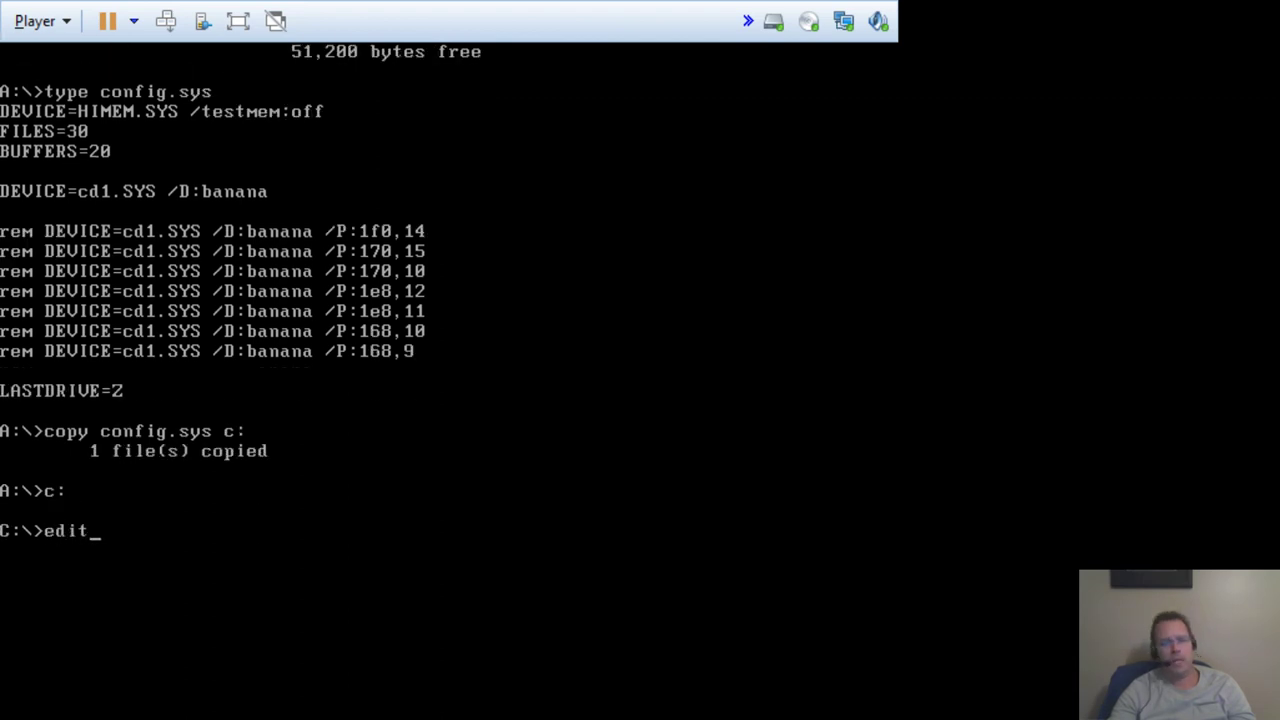
{"action": "key", "text": "Return"}
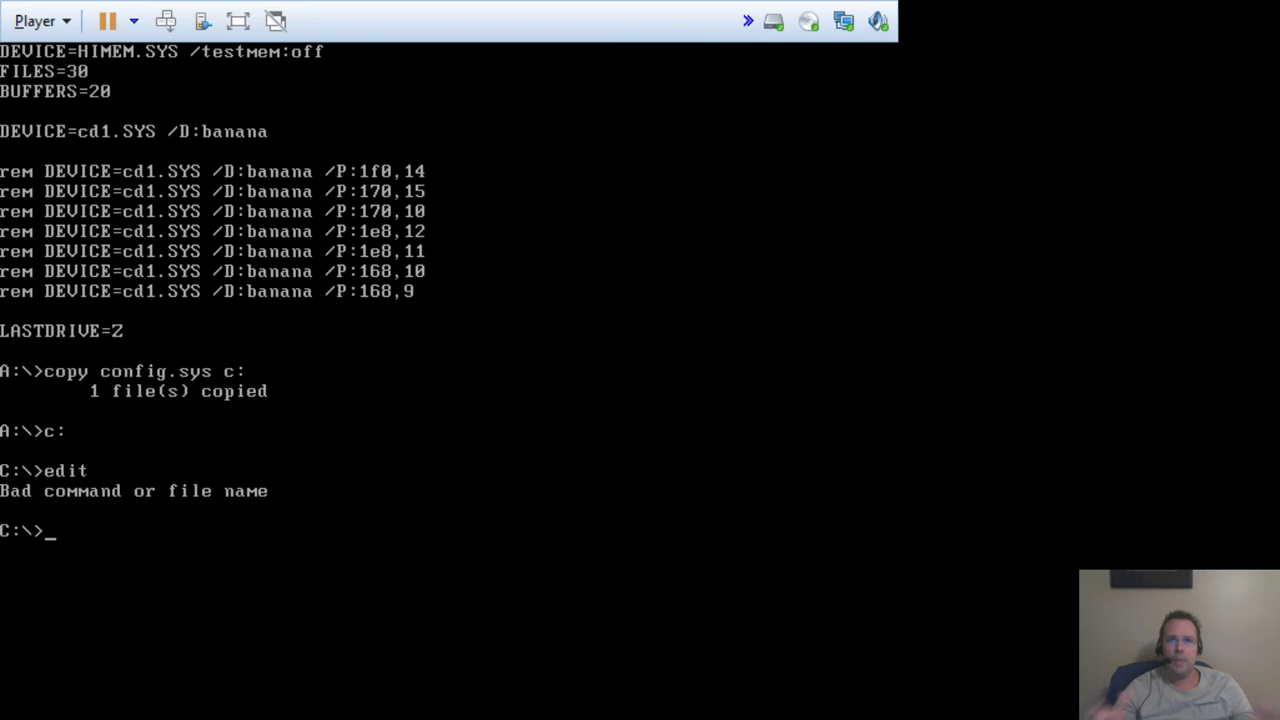
Set PATH to C:\MSDOS, list drive C with dir/w, and open config.sys in Edit.
{"action": "type", "text": "p"}
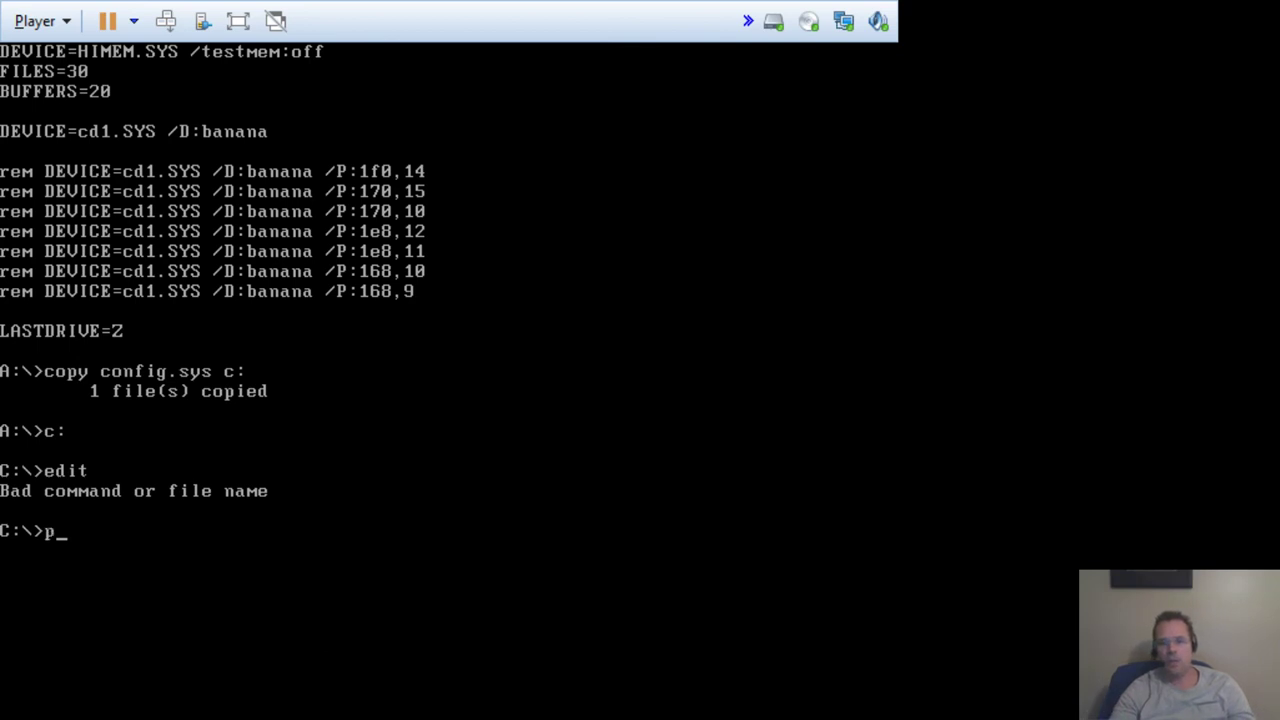
{"action": "type", "text": "ath=c:"}
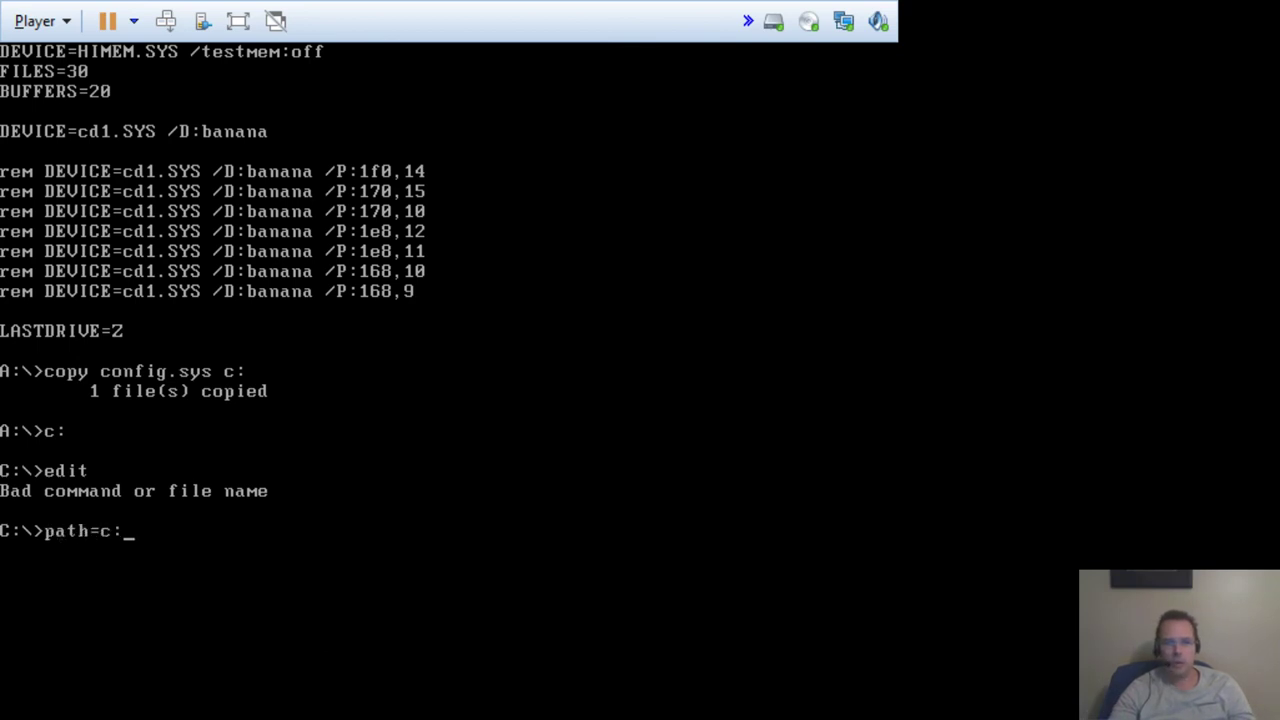
{"action": "type", "text": "\\msdos"}
{"action": "key", "text": "Return"}
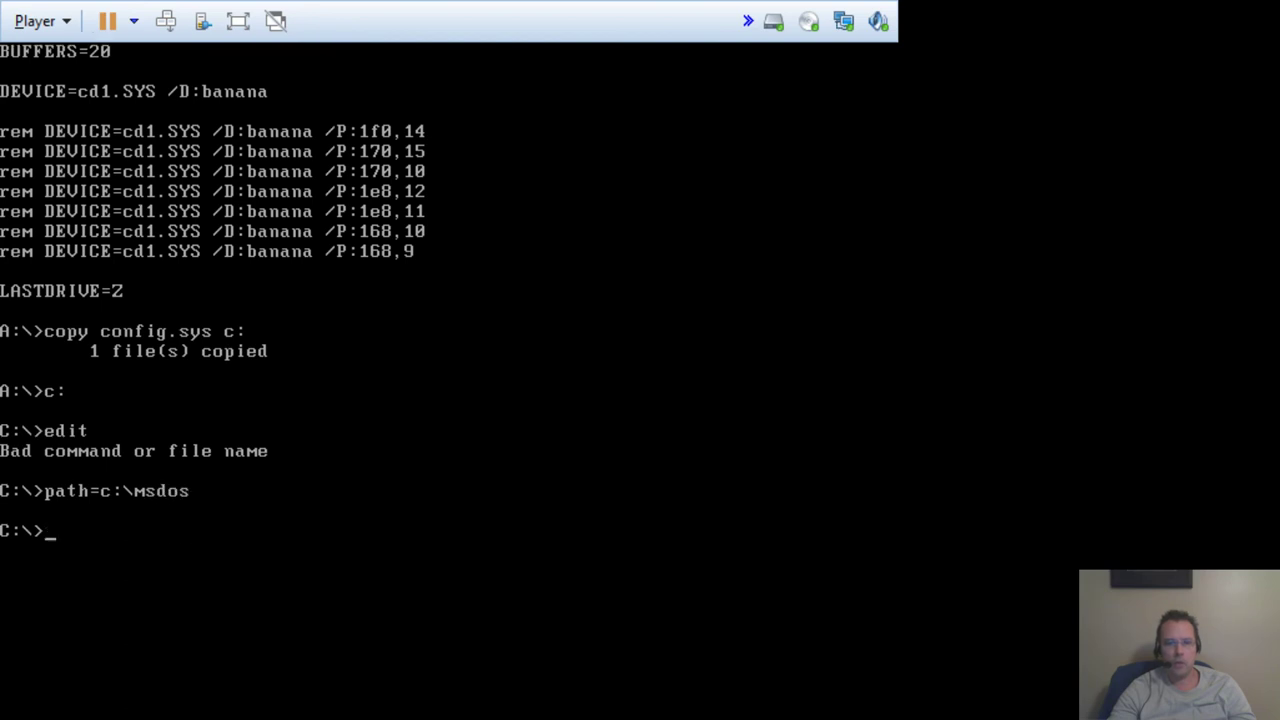
{"action": "type", "text": "dir/w"}
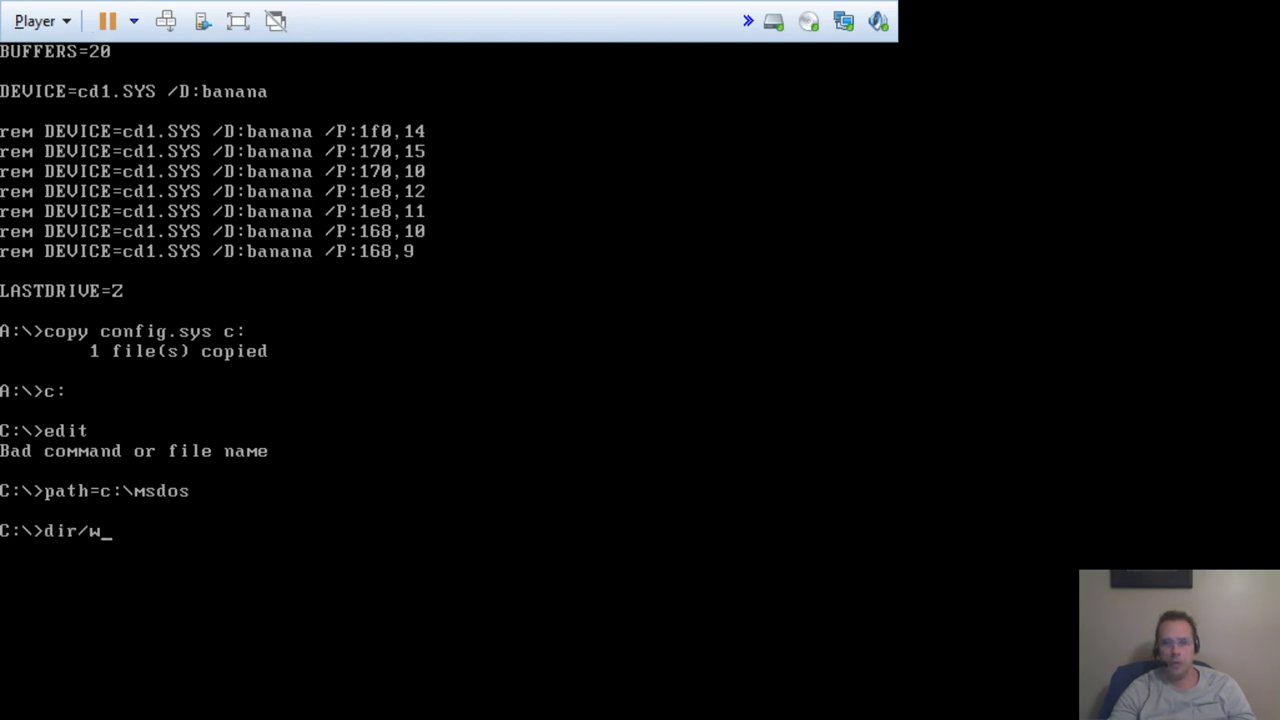
{"action": "key", "text": "Return"}
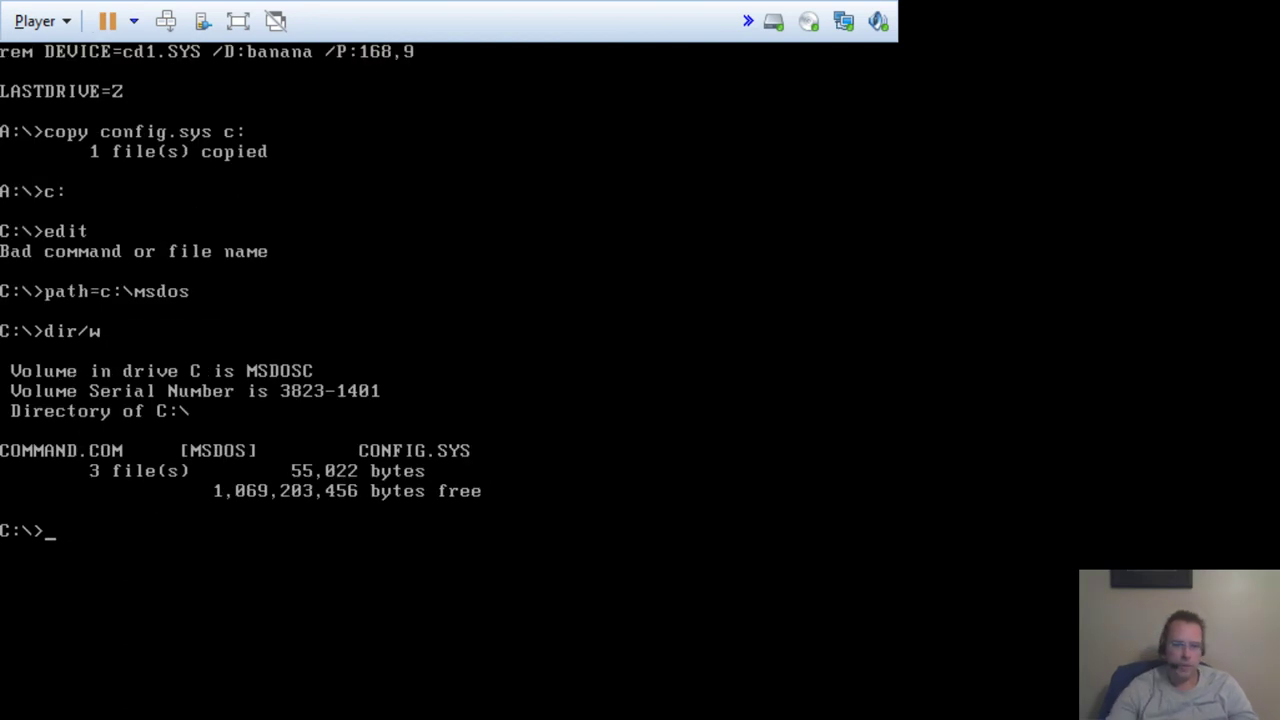
{"action": "type", "text": "ed"}
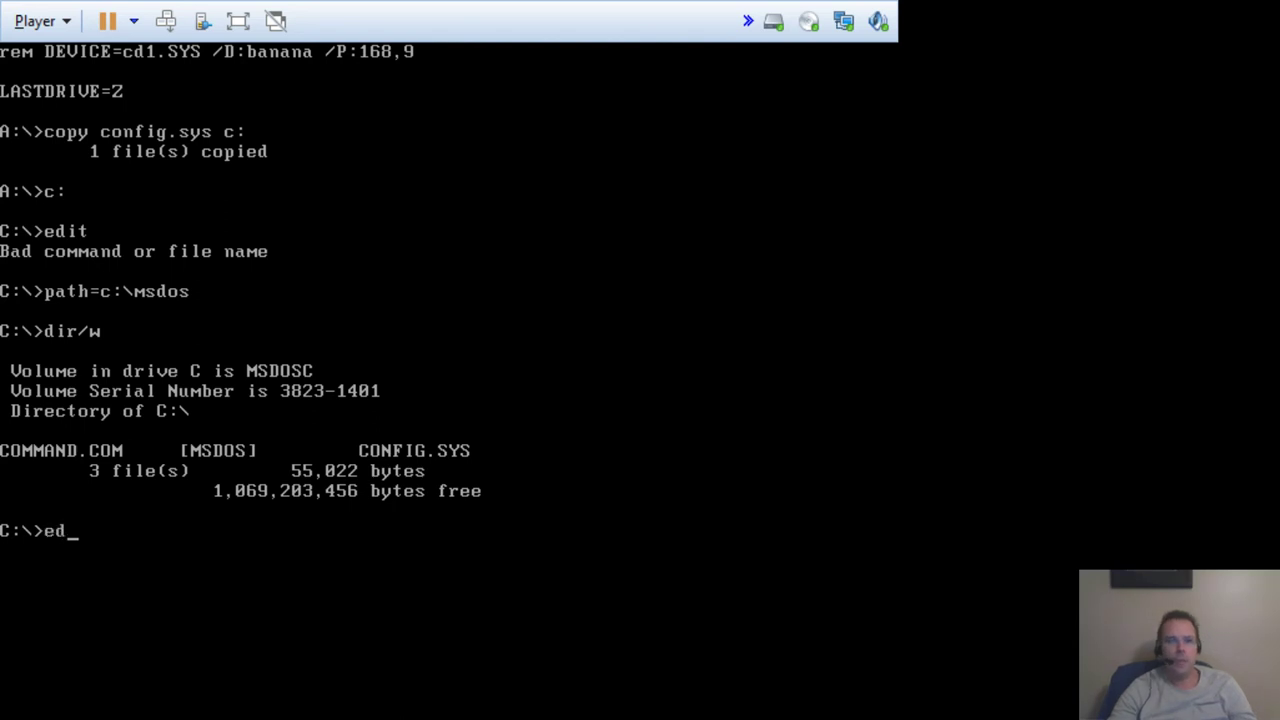
{"action": "type", "text": "it"}
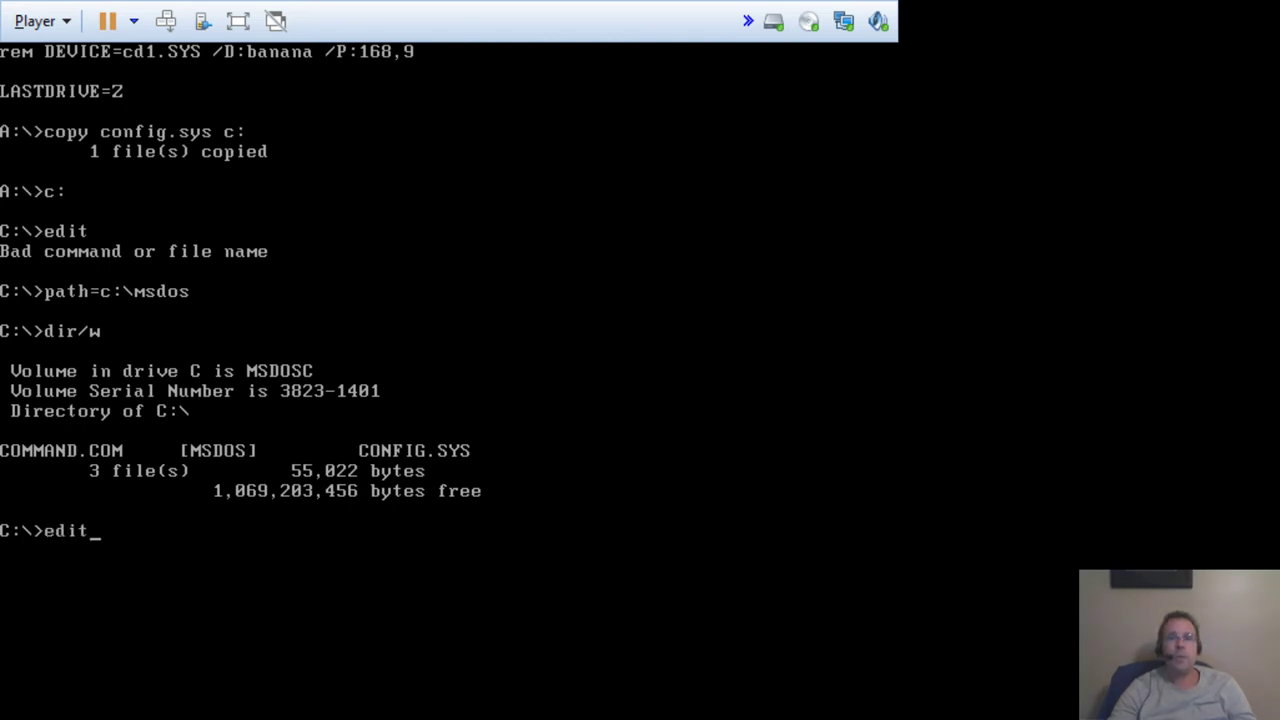
{"action": "type", "text": " config.sy"}
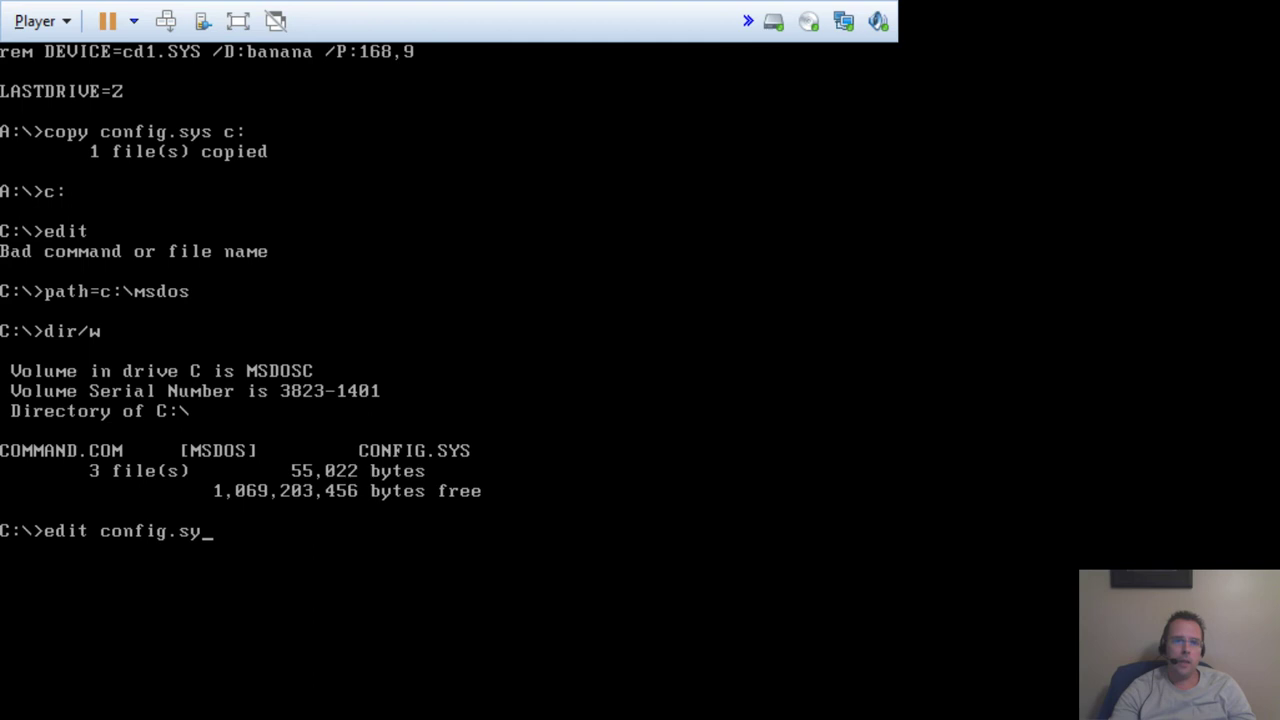
{"action": "type", "text": "s"}
{"action": "key", "text": "Return"}
Prefix the cd1.SYS and HIMEM.SYS device paths with c:\msdos\.
{"action": "key", "text": "Down"}
{"action": "key", "text": "Down"}
{"action": "key", "text": "Down"}
{"action": "key", "text": "Down"}
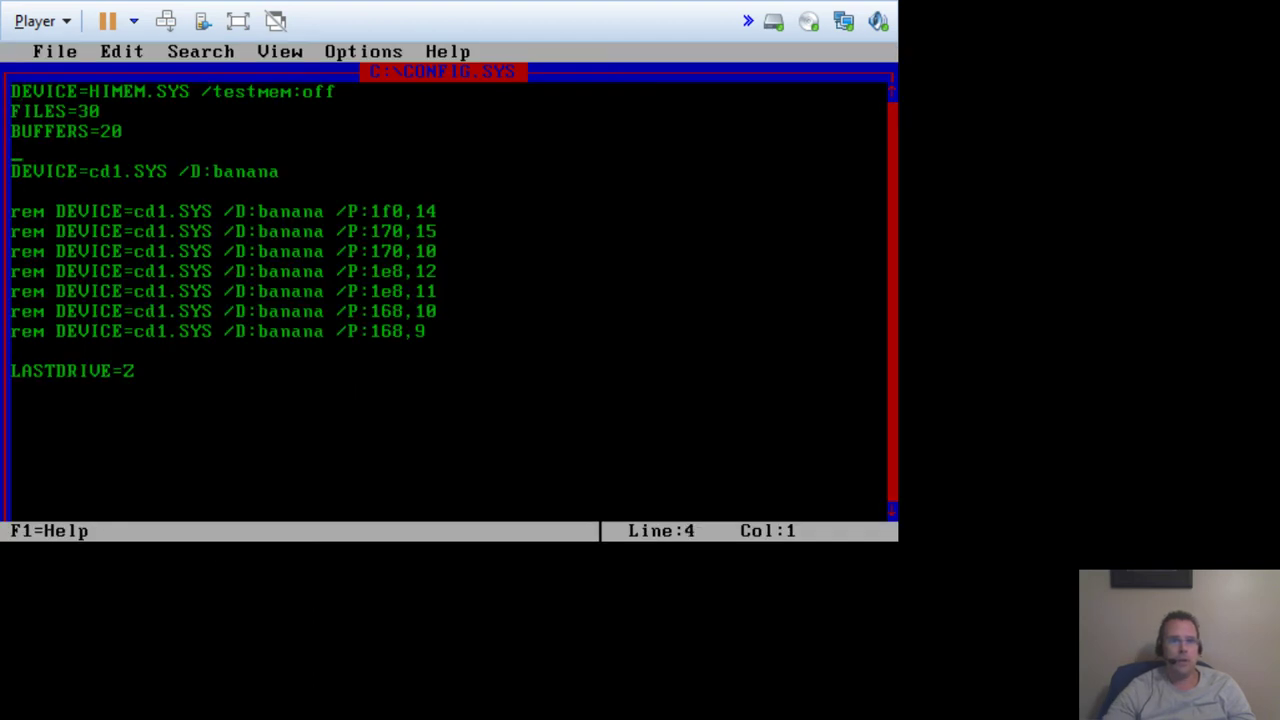
{"action": "key", "text": "Right"}
{"action": "key", "text": "Right"}
{"action": "key", "text": "Right"}
{"action": "key", "text": "Right"}
{"action": "key", "text": "Right"}
{"action": "key", "text": "Right"}
{"action": "key", "text": "Right"}
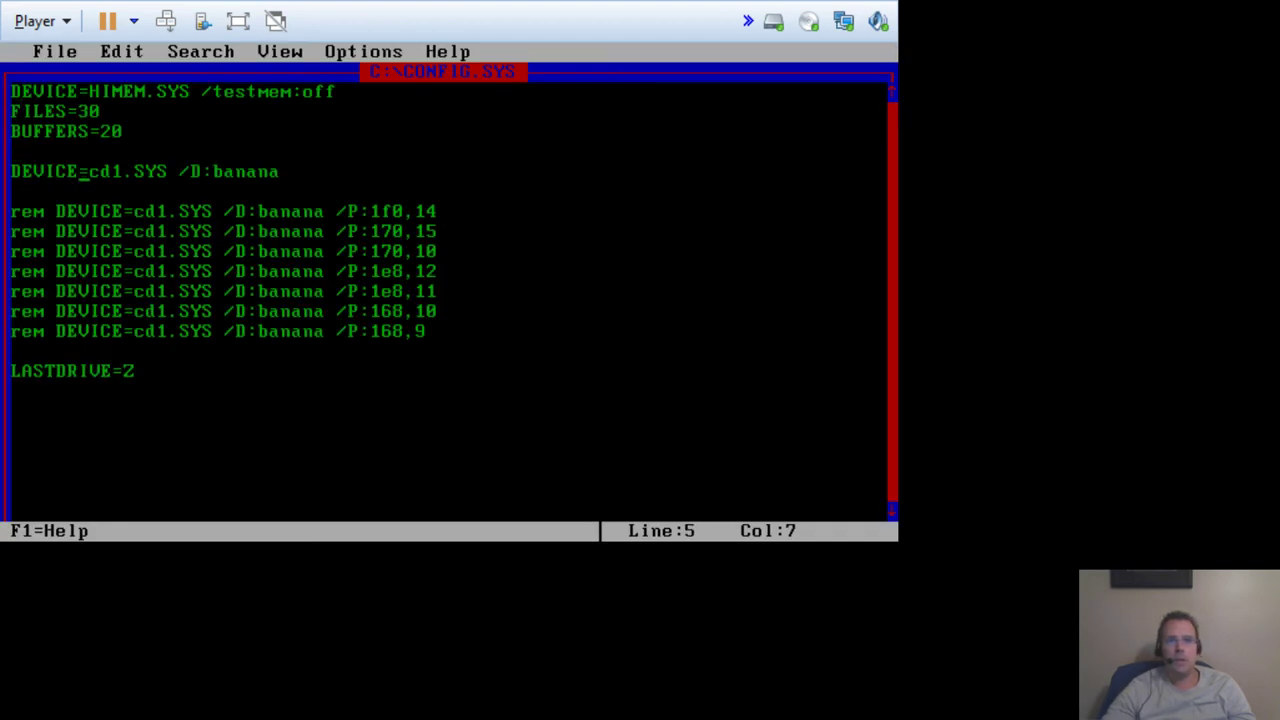
{"action": "type", "text": "c:\\msdos\\"}
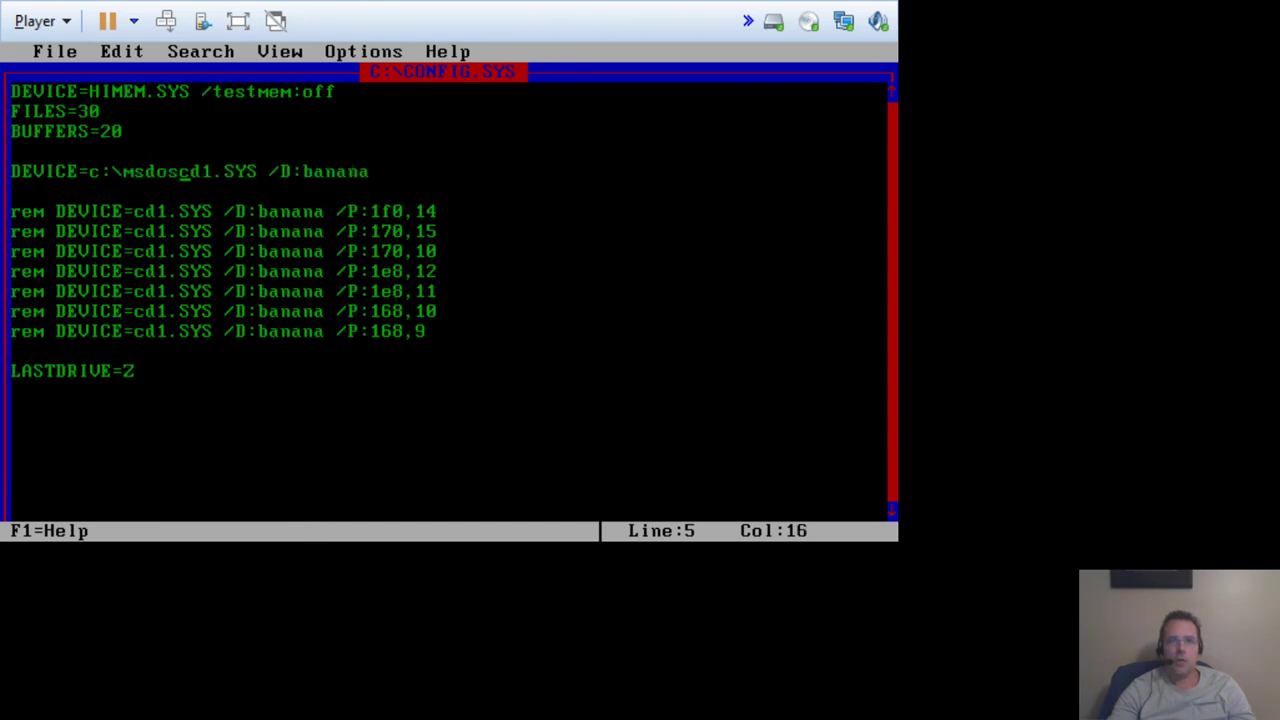
{"action": "key", "text": "Up"}
{"action": "key", "text": "Up"}
{"action": "key", "text": "Up"}
{"action": "key", "text": "Up"}
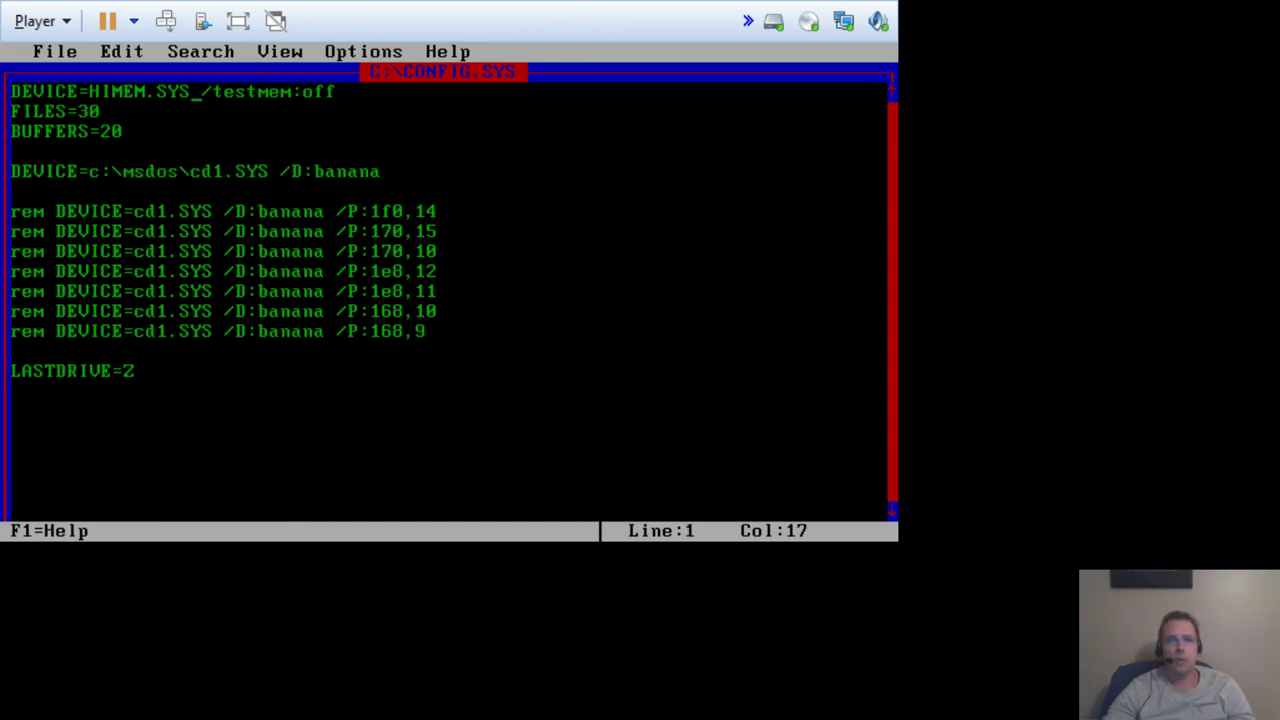
{"action": "key", "text": "Left"}
{"action": "key", "text": "Left"}
{"action": "type", "text": "c:"}
{"action": "key", "text": "Return"}
{"action": "type", "text": "\\"}
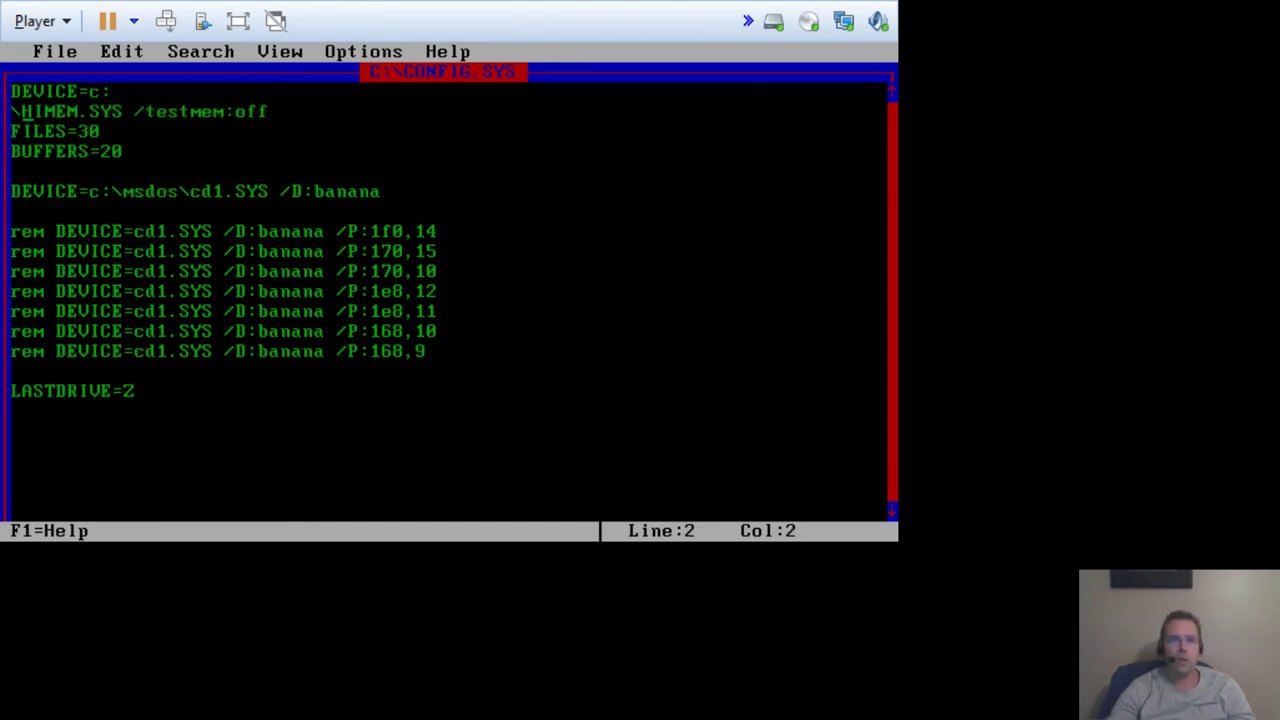
{"action": "key", "text": "BackSpace"}
{"action": "key", "text": "BackSpace"}
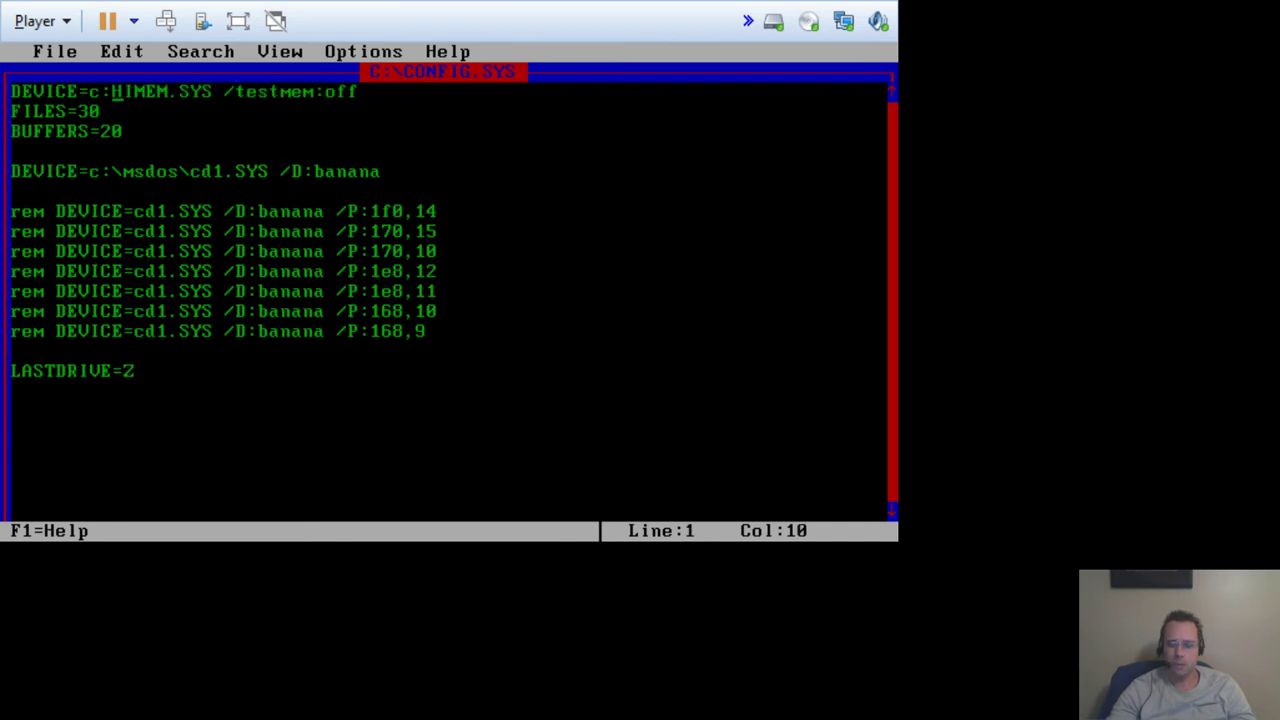
{"action": "type", "text": "\\msdos\\"}
Delete the blank line below the cd1.SYS /D:banana device line.
{"action": "key", "text": "Down"}
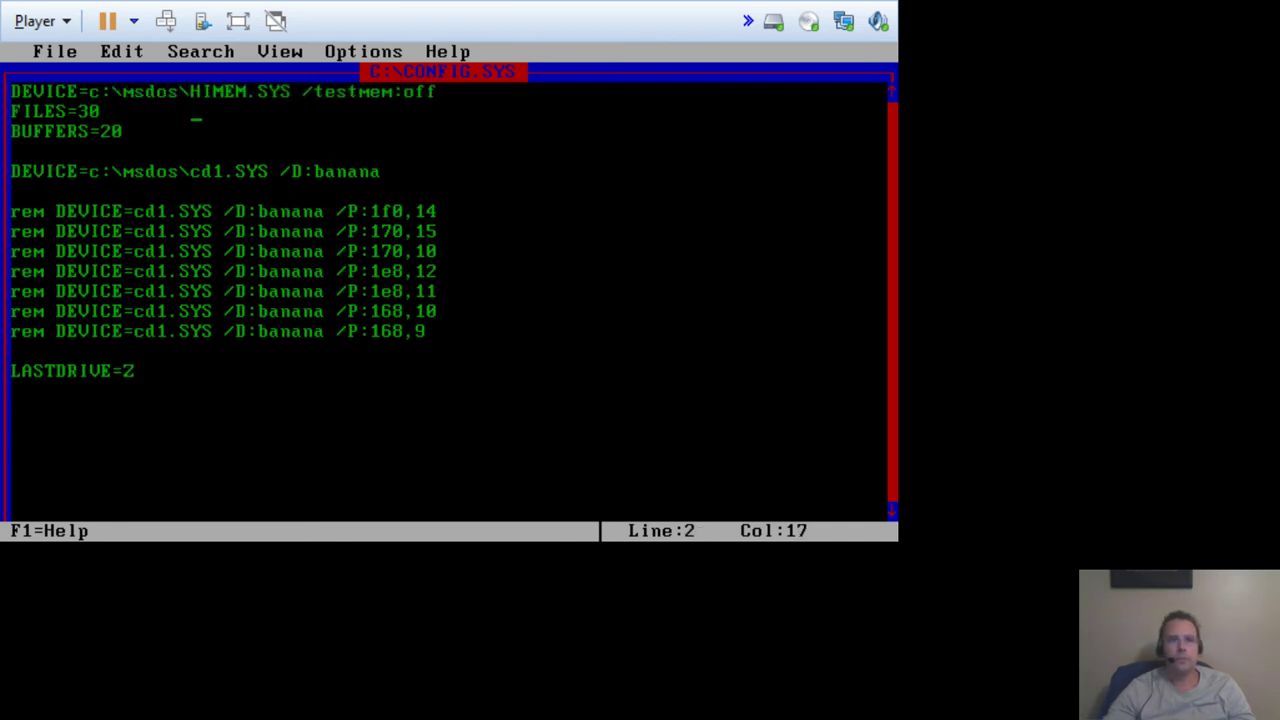
{"action": "key", "text": "Down"}
{"action": "key", "text": "Down"}
{"action": "key", "text": "Down"}
{"action": "key", "text": "Down"}
{"action": "key", "text": "Down"}
{"action": "key", "text": "Left"}
{"action": "key", "text": "Left"}
{"action": "key", "text": "Left"}
{"action": "key", "text": "Left"}
{"action": "key", "text": "Left"}
{"action": "key", "text": "Left"}
{"action": "key", "text": "Left"}
{"action": "key", "text": "Left"}
{"action": "key", "text": "Left"}
{"action": "key", "text": "Left"}
{"action": "key", "text": "Left"}
{"action": "key", "text": "Left"}
{"action": "key", "text": "Left"}
{"action": "key", "text": "Right"}
{"action": "key", "text": "Right"}
{"action": "key", "text": "Right"}
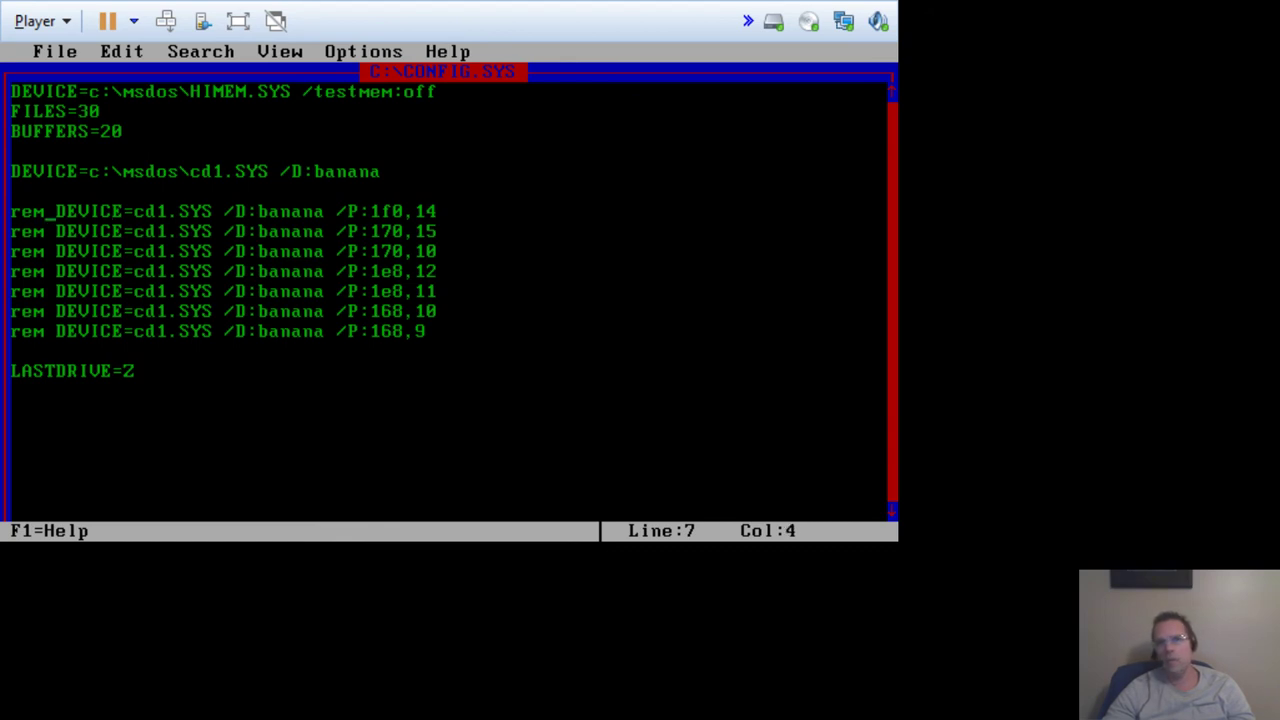
{"action": "key", "text": "Right"}
{"action": "key", "text": "Left"}
{"action": "key", "text": "Left"}
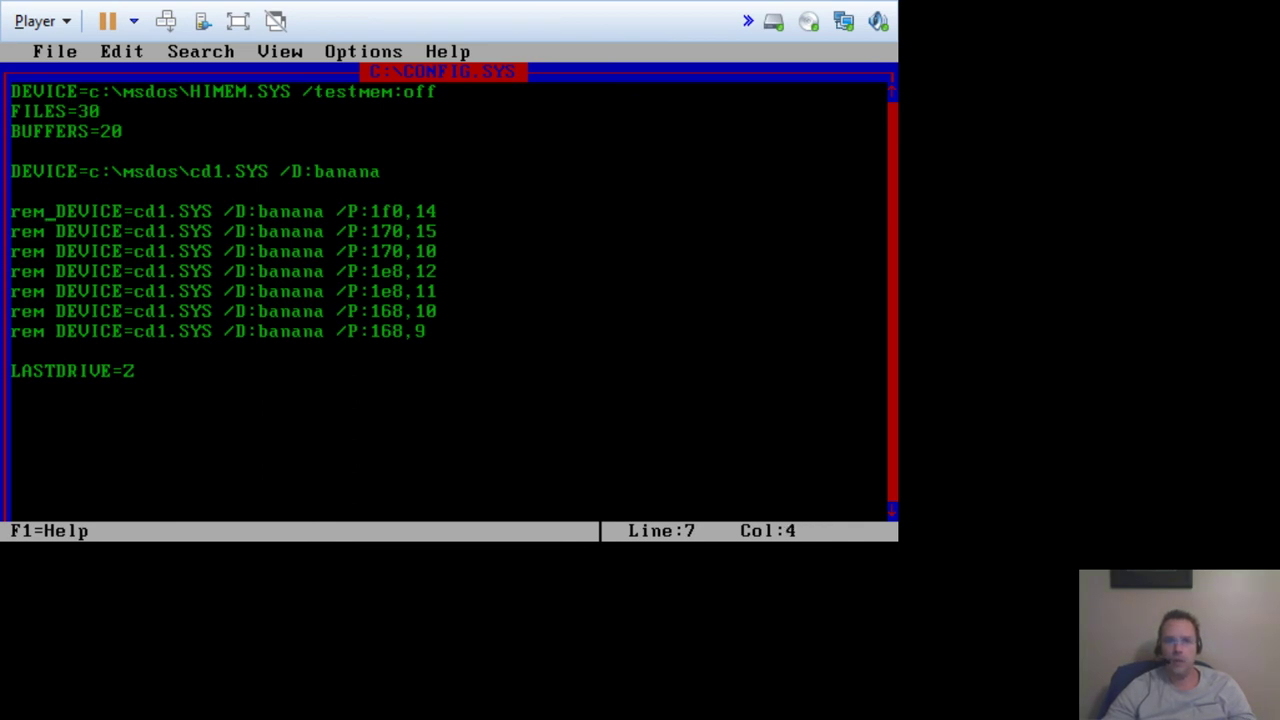
{"action": "key", "text": "Down"}
{"action": "key", "text": "Down"}
{"action": "key", "text": "Down"}
{"action": "key", "text": "Down"}
{"action": "key", "text": "Down"}
{"action": "key", "text": "Down"}
{"action": "key", "text": "Down"}
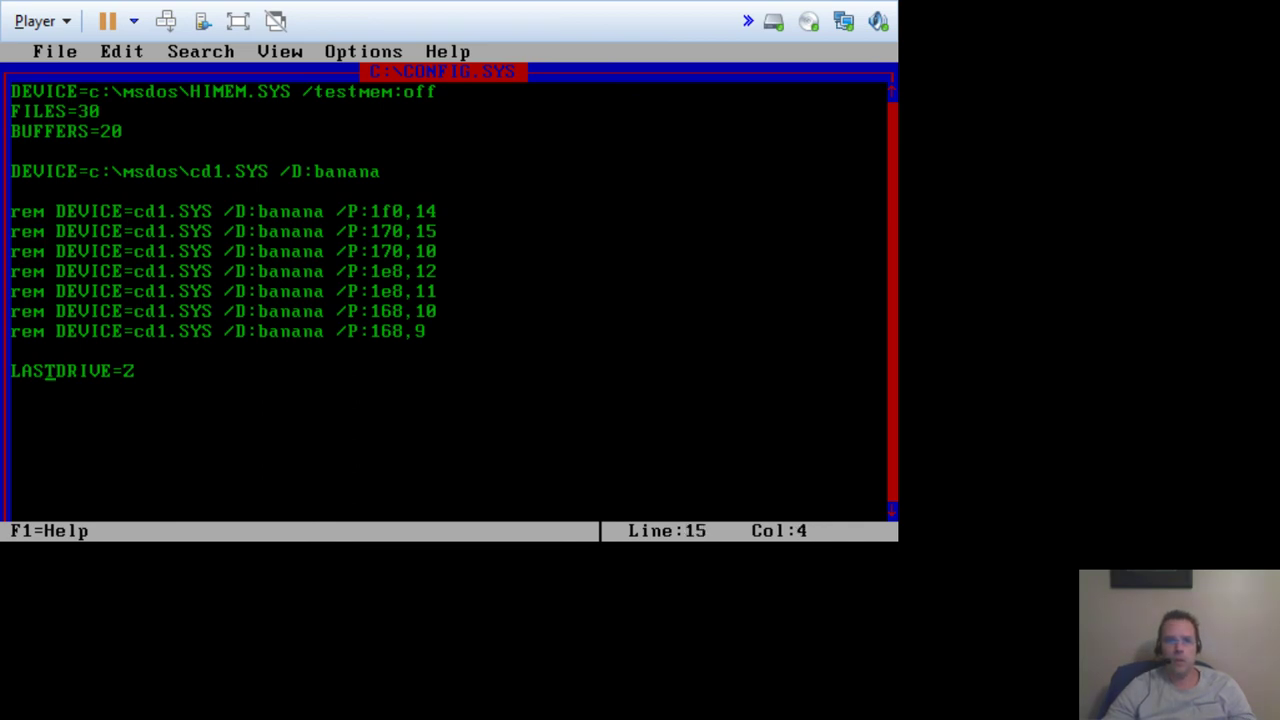
{"action": "key", "text": "Up"}
{"action": "key", "text": "Left"}
{"action": "key", "text": "shift+Up"}
{"action": "key", "text": "shift+Up"}
{"action": "key", "text": "shift+Up"}
{"action": "key", "text": "shift+Up"}
{"action": "key", "text": "shift+Up"}
{"action": "key", "text": "shift+Up"}
{"action": "key", "text": "shift+Up"}
{"action": "key", "text": "shift+Up"}
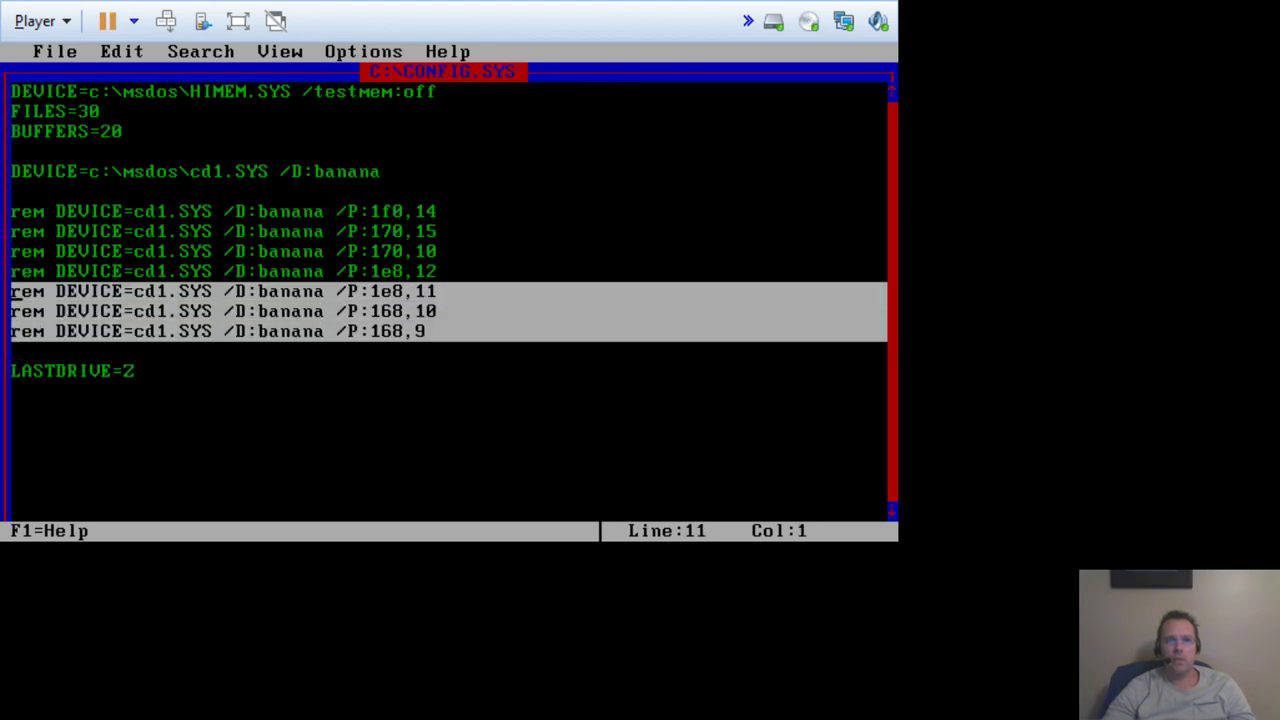
{"action": "key", "text": "Left"}
{"action": "key", "text": "Delete"}
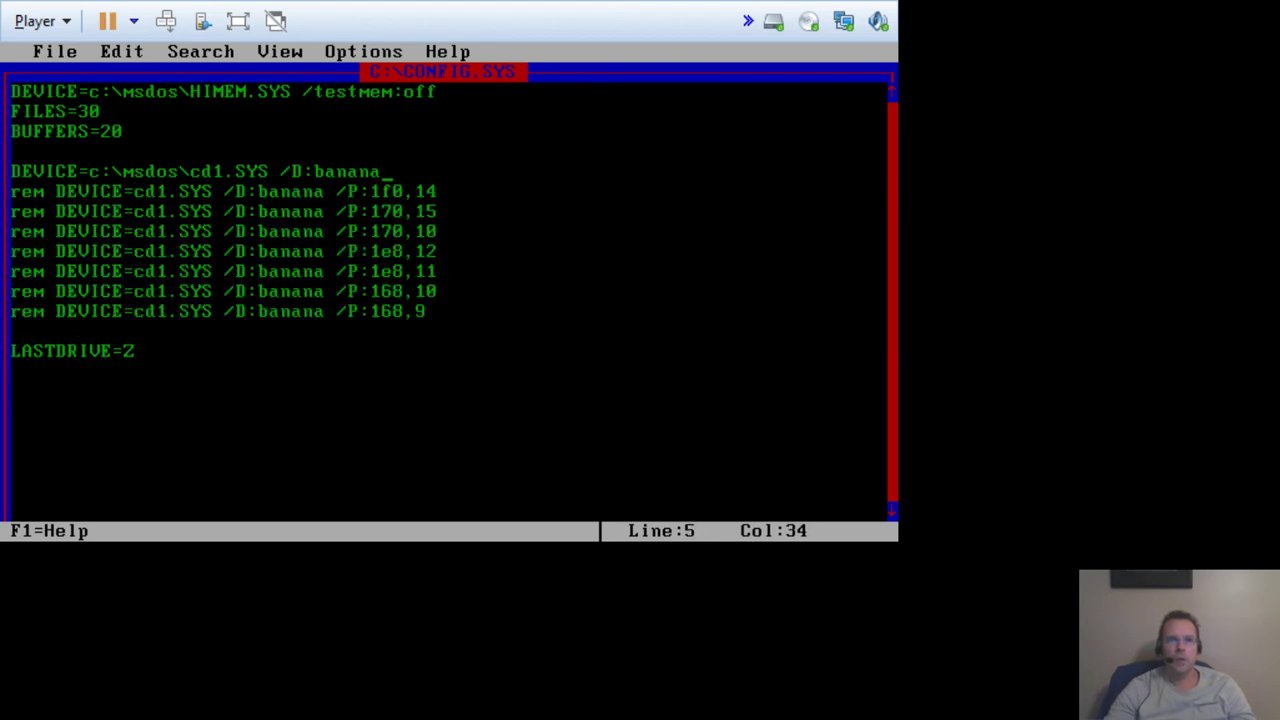
{"action": "key", "text": "Left"}
{"action": "key", "text": "Right"}
Select all the rem lines and remove them with Edit > Cut.
{"action": "key", "text": "Up"}
{"action": "key", "text": "Right"}
{"action": "key", "text": "Right"}
{"action": "key", "text": "Down"}
{"action": "key", "text": "Down"}
{"action": "key", "text": "Right"}
{"action": "key", "text": "Right"}
{"action": "key", "text": "Right"}
{"action": "key", "text": "Right"}
{"action": "key", "text": "Right"}
{"action": "key", "text": "Down"}
{"action": "key", "text": "Down"}
{"action": "key", "text": "Down"}
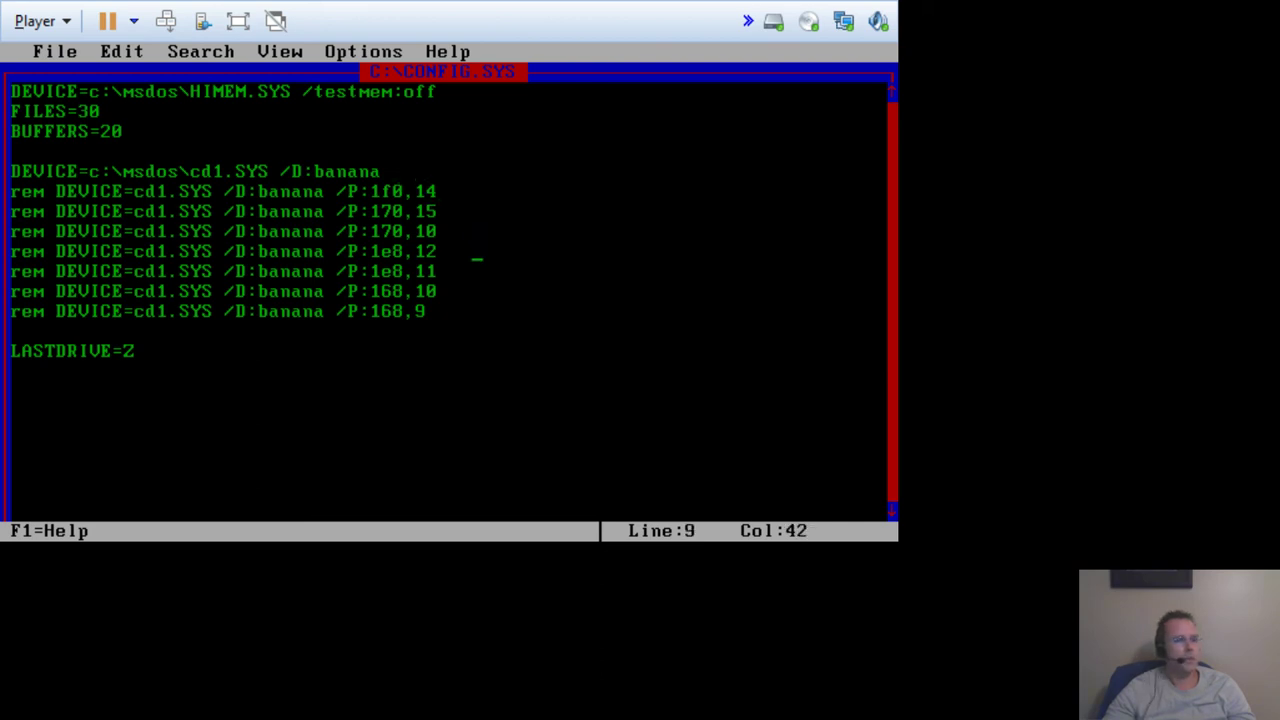
{"action": "key", "text": "Down"}
{"action": "key", "text": "Down"}
{"action": "key", "text": "Down"}
{"action": "key", "text": "Left"}
{"action": "key", "text": "Left"}
{"action": "key", "text": "shift+Home"}
{"action": "key", "text": "shift+Up"}
{"action": "key", "text": "shift+Up"}
{"action": "key", "text": "shift+Up"}
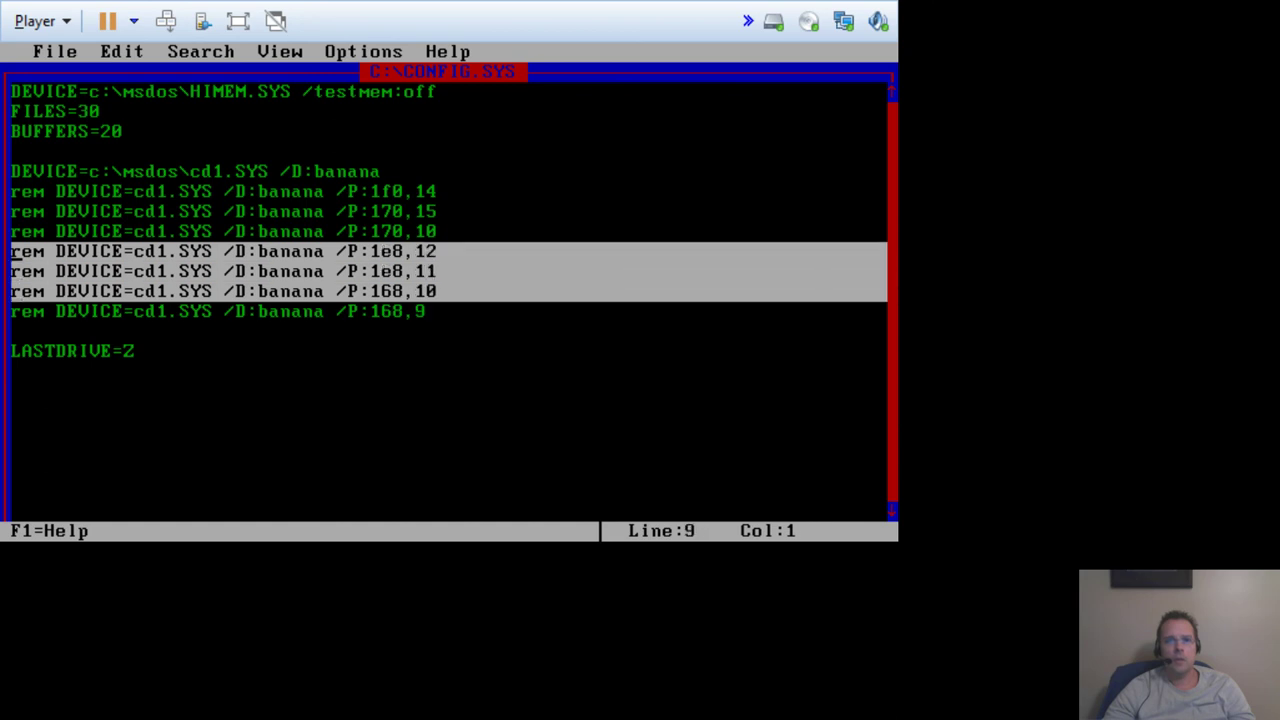
{"action": "key", "text": "shift+Up"}
{"action": "key", "text": "shift+Up"}
{"action": "key", "text": "shift+Up"}
{"action": "key", "text": "alt+e"}
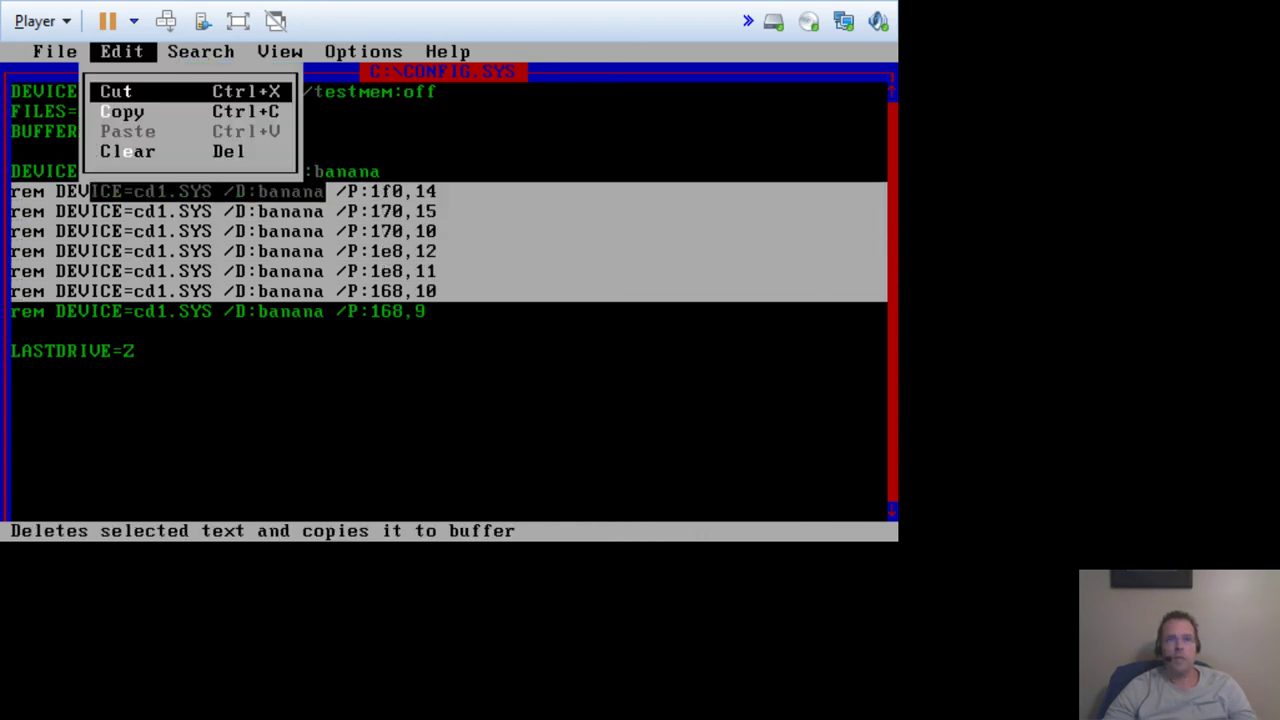
{"action": "key", "text": "Down"}
{"action": "key", "text": "Up"}
{"action": "key", "text": "Return"}
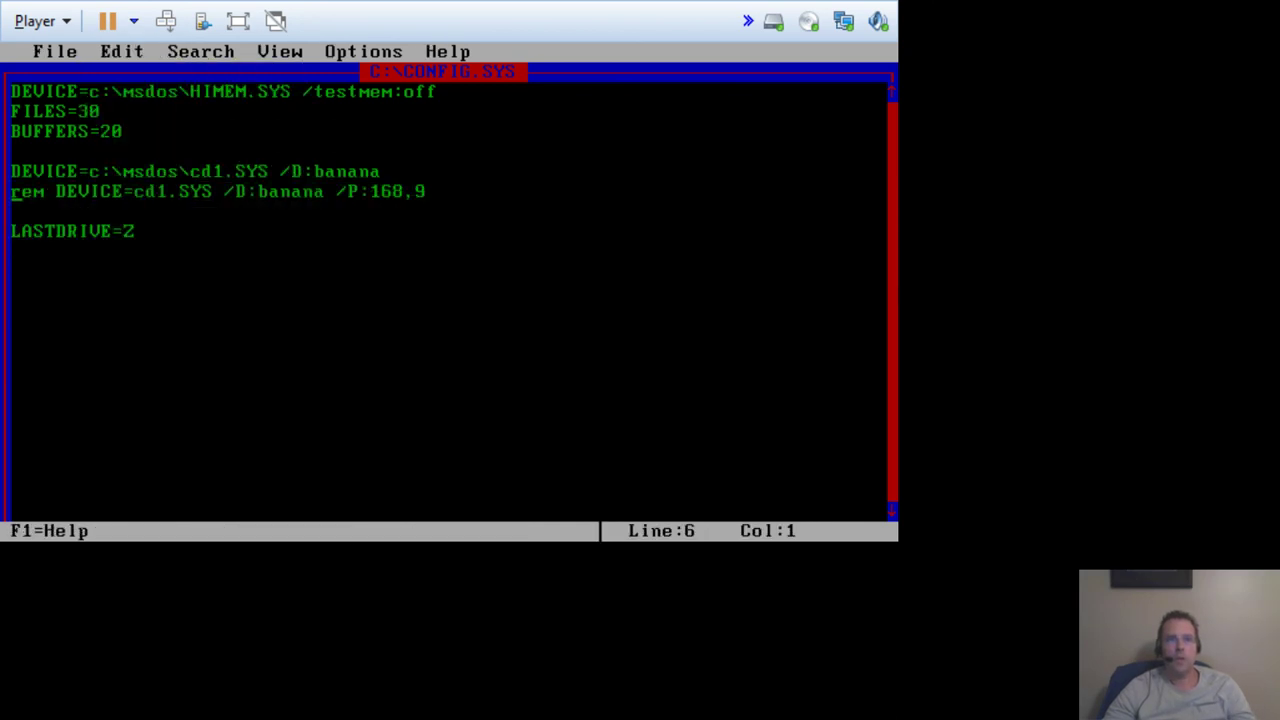
{"action": "key", "text": "shift+Down"}
{"action": "key", "text": "alt+e"}
{"action": "key", "text": "Return"}
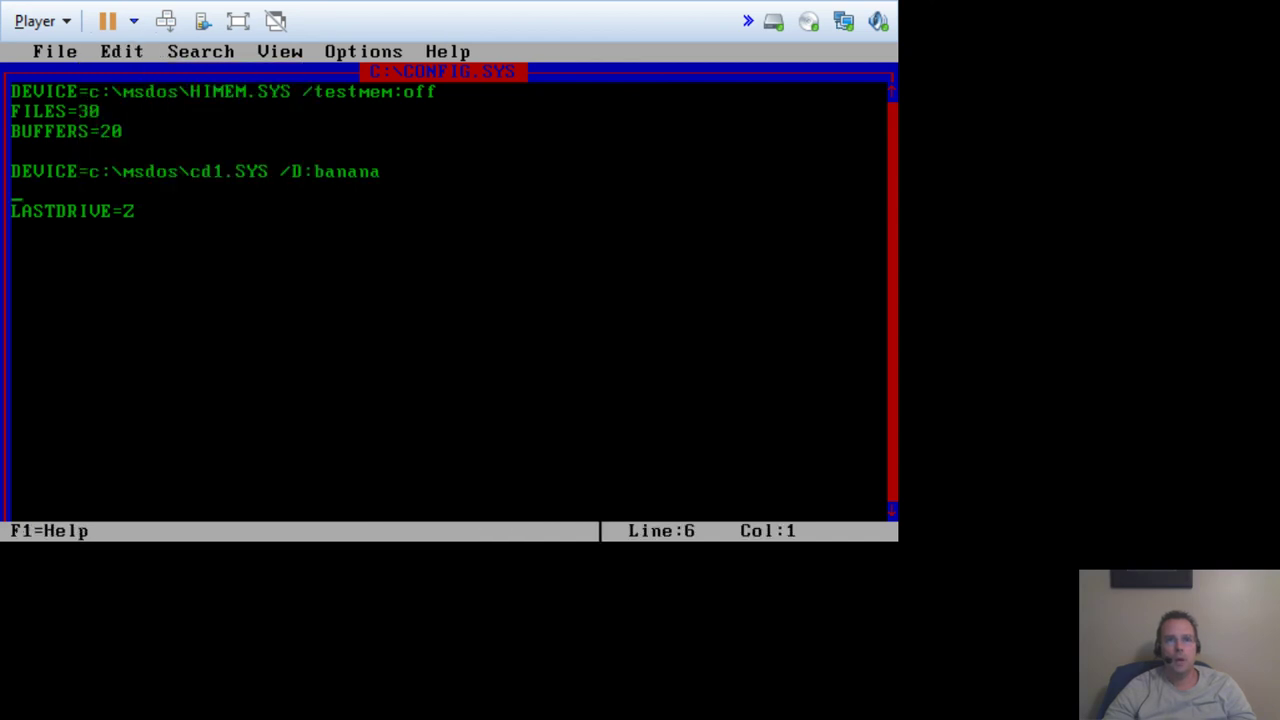
Save CONFIG.SYS and exit the editor back to the C:\> prompt.
{"action": "key", "text": "alt+f"}
{"action": "key", "text": "Down"}
{"action": "key", "text": "Down"}
{"action": "key", "text": "Return"}
{"action": "key", "text": "alt+f"}
{"action": "key", "text": "Up"}
{"action": "key", "text": "Return"}
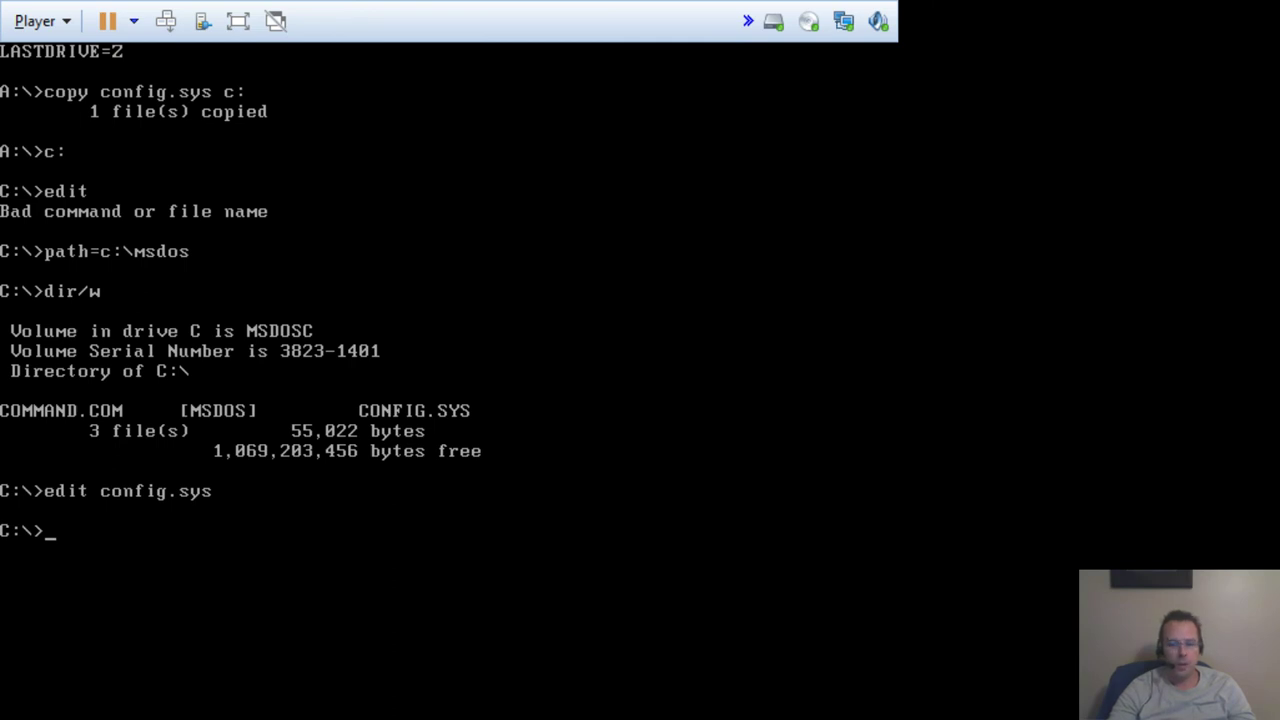
Switch to drive A and display the contents of AUTOEXEC.BAT.
{"action": "type", "text": "a:"}
{"action": "key", "text": "Return"}
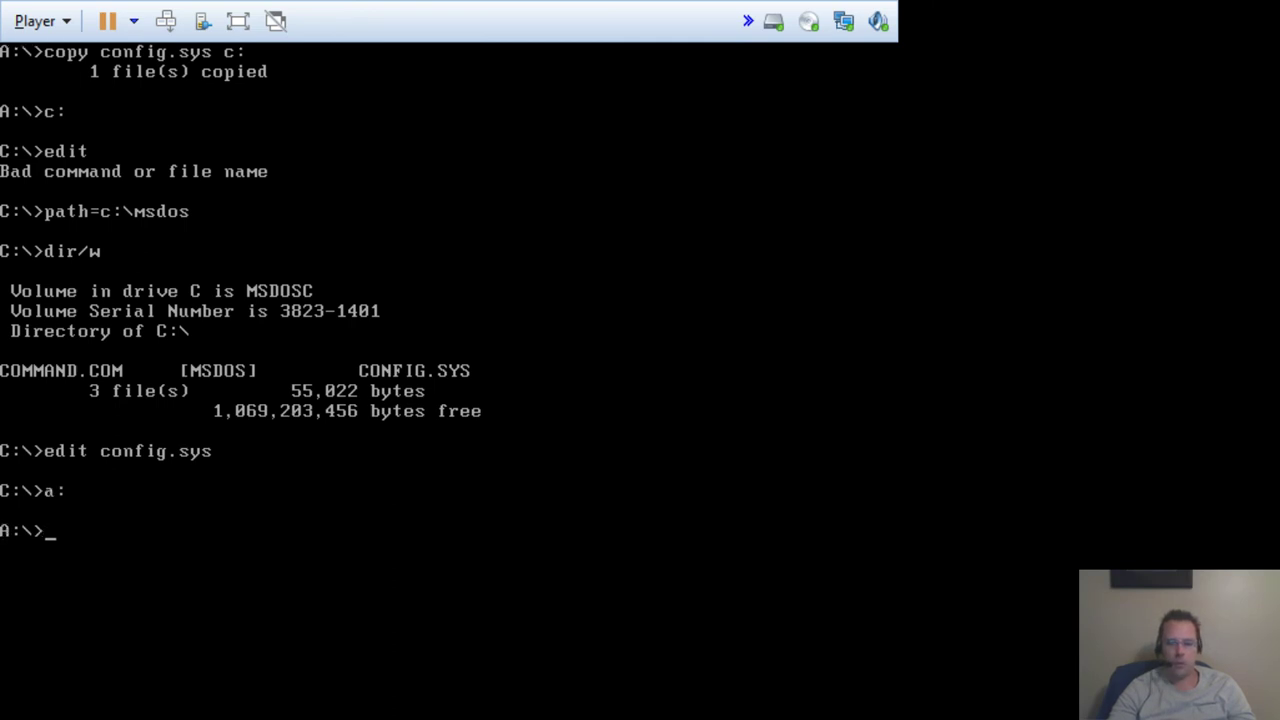
{"action": "type", "text": "type autoexec.bat"}
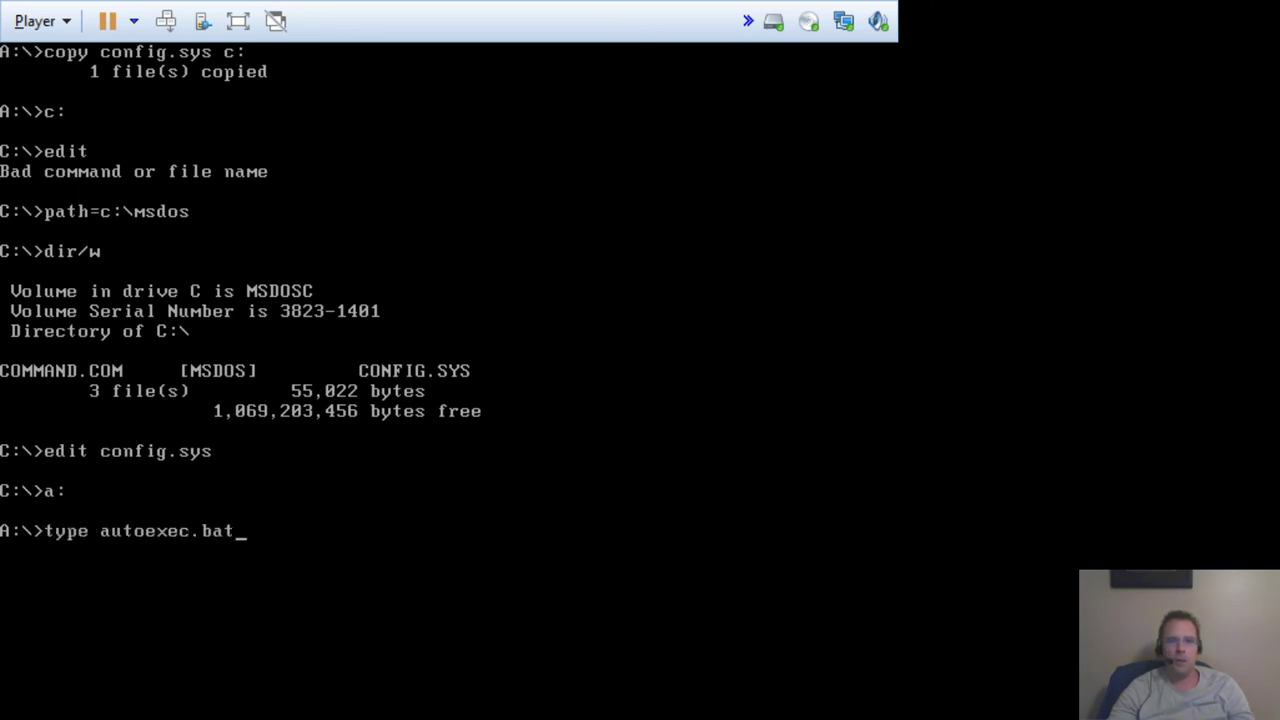
{"action": "key", "text": "Return"}
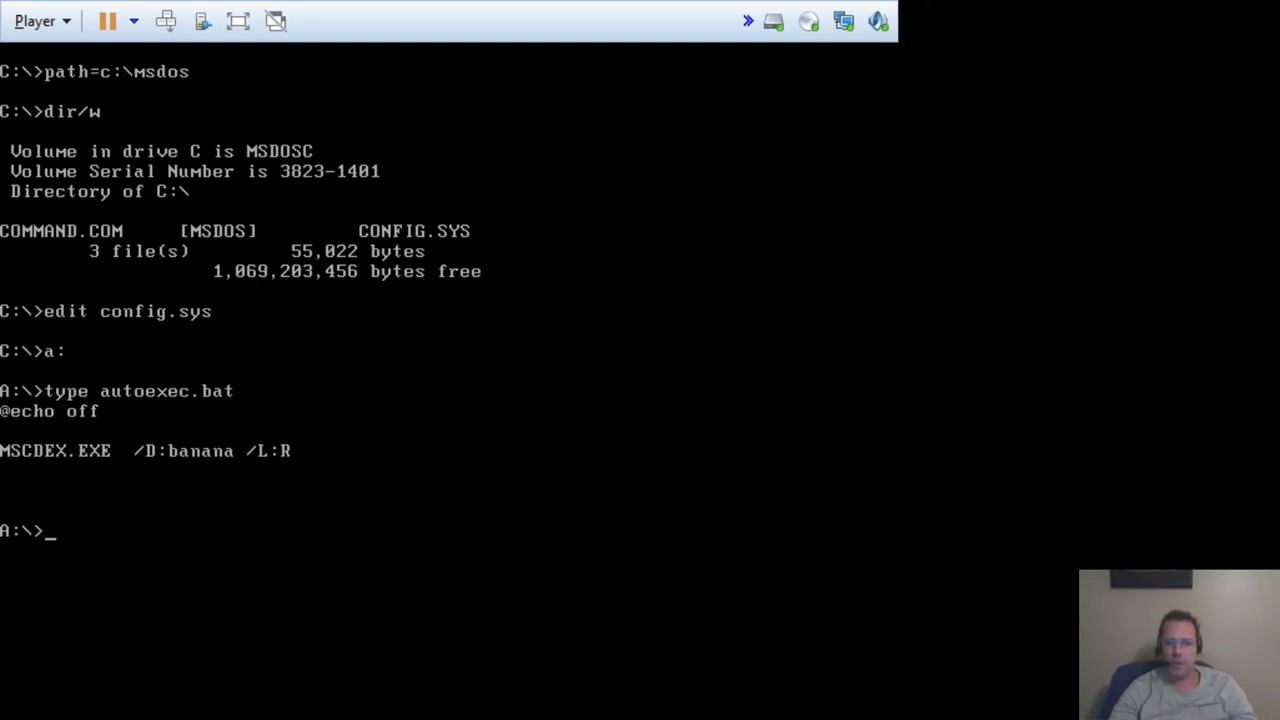
Copy AUTOEXEC.BAT to drive C and open it in EDIT at the MSCDEX line.
{"action": "type", "text": "copy "}
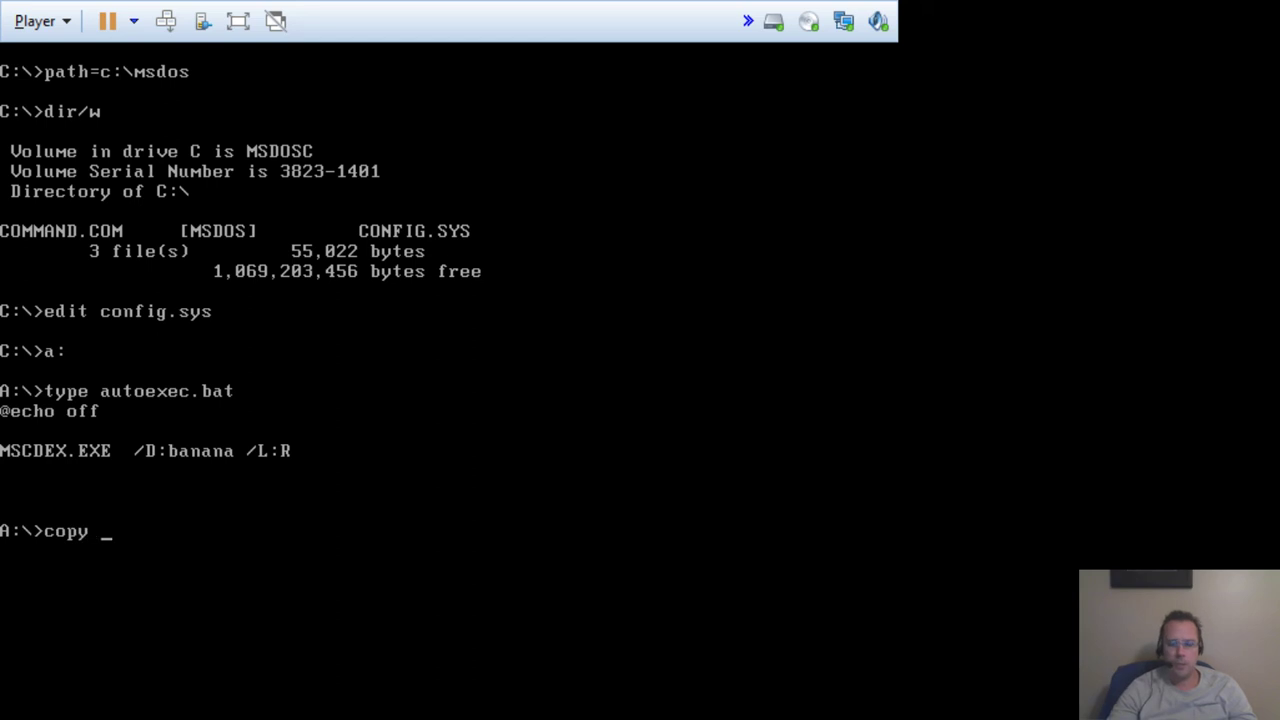
{"action": "type", "text": "autoexec.bat c:"}
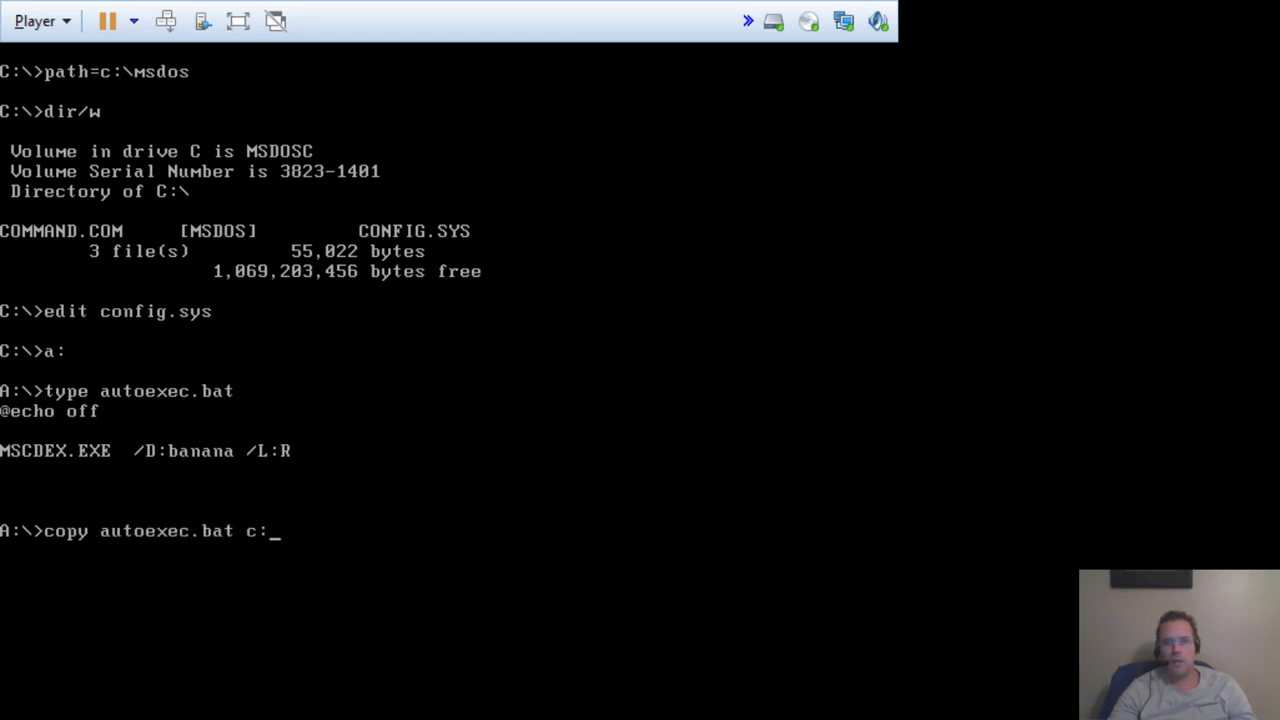
{"action": "key", "text": "Return"}
{"action": "type", "text": "c:"}
{"action": "key", "text": "Return"}
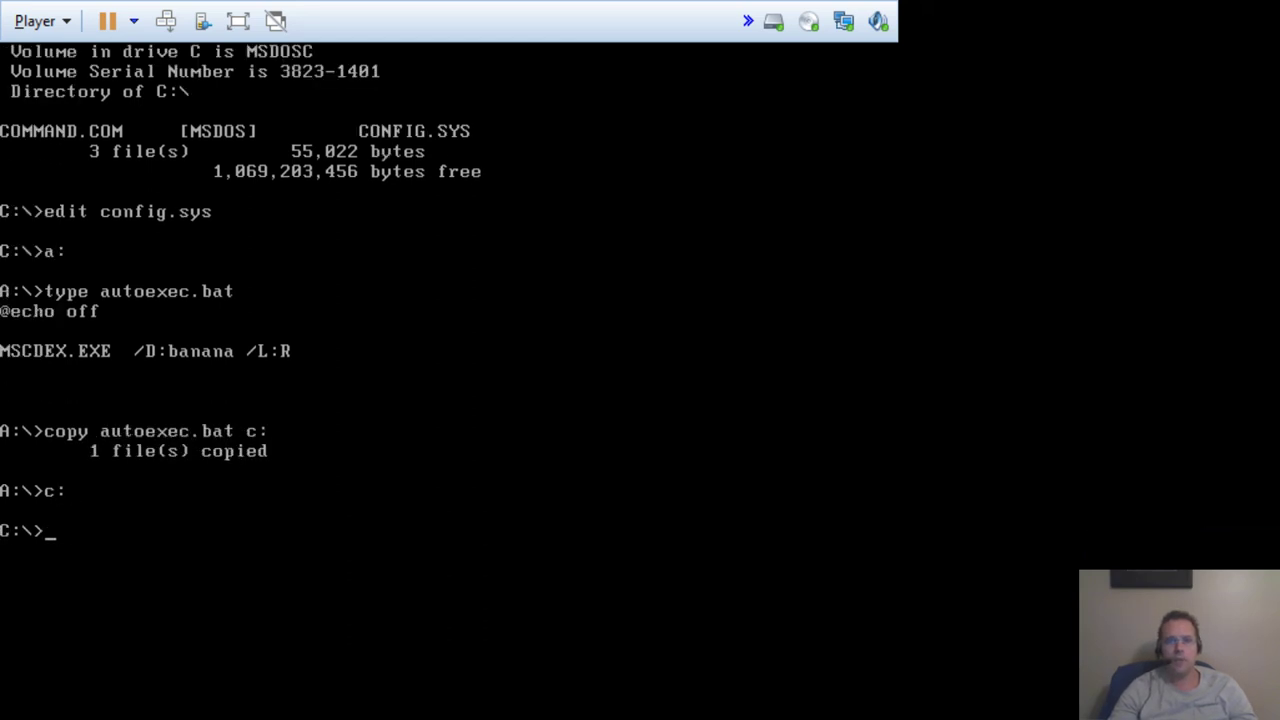
{"action": "type", "text": "edit autoexec.bat"}
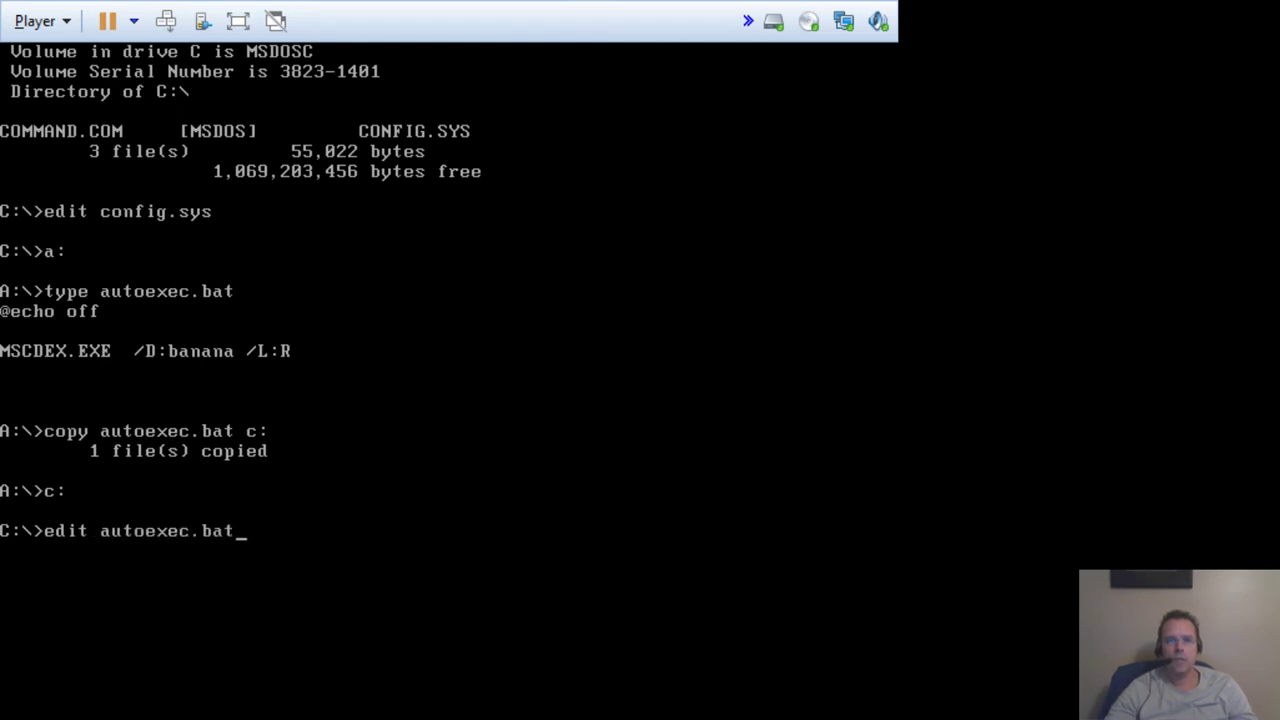
{"action": "key", "text": "Return"}
{"action": "key", "text": "Down"}
{"action": "key", "text": "Down"}
Prefix MSCDEX.EXE with c:\msdos\ and add a path=c:\msdos line.
{"action": "type", "text": "c:\\"}
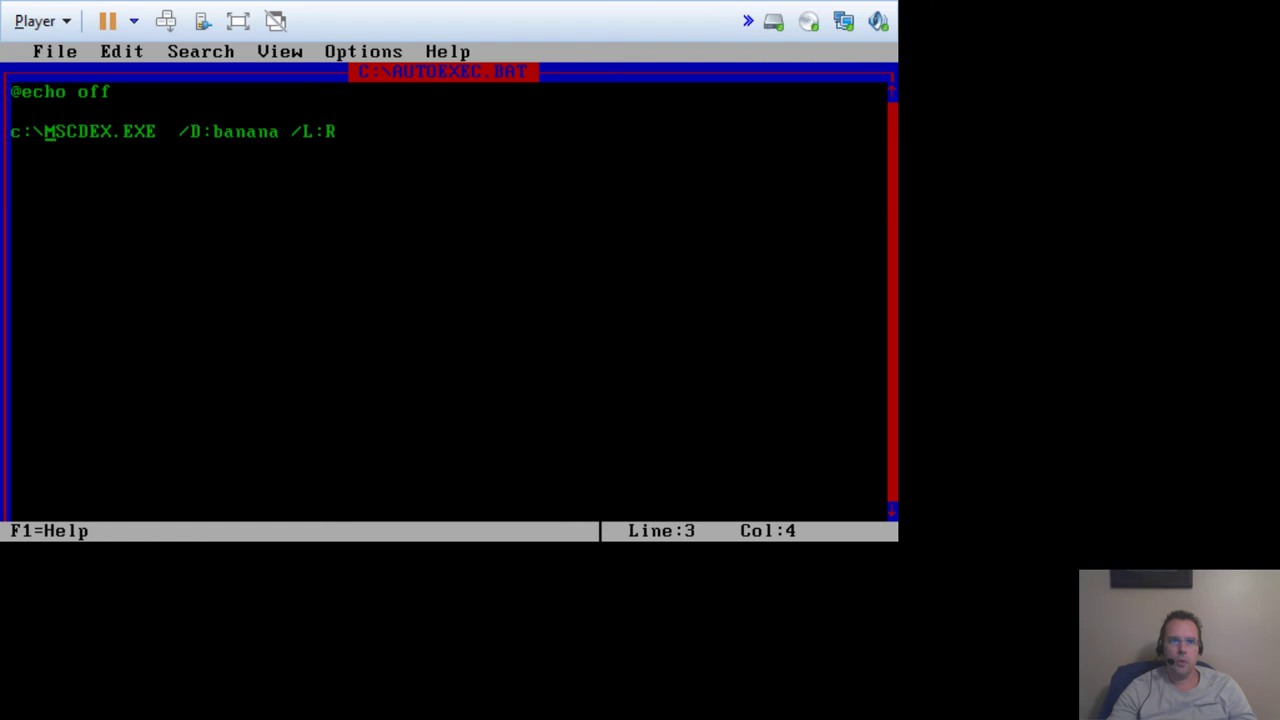
{"action": "type", "text": "ms"}
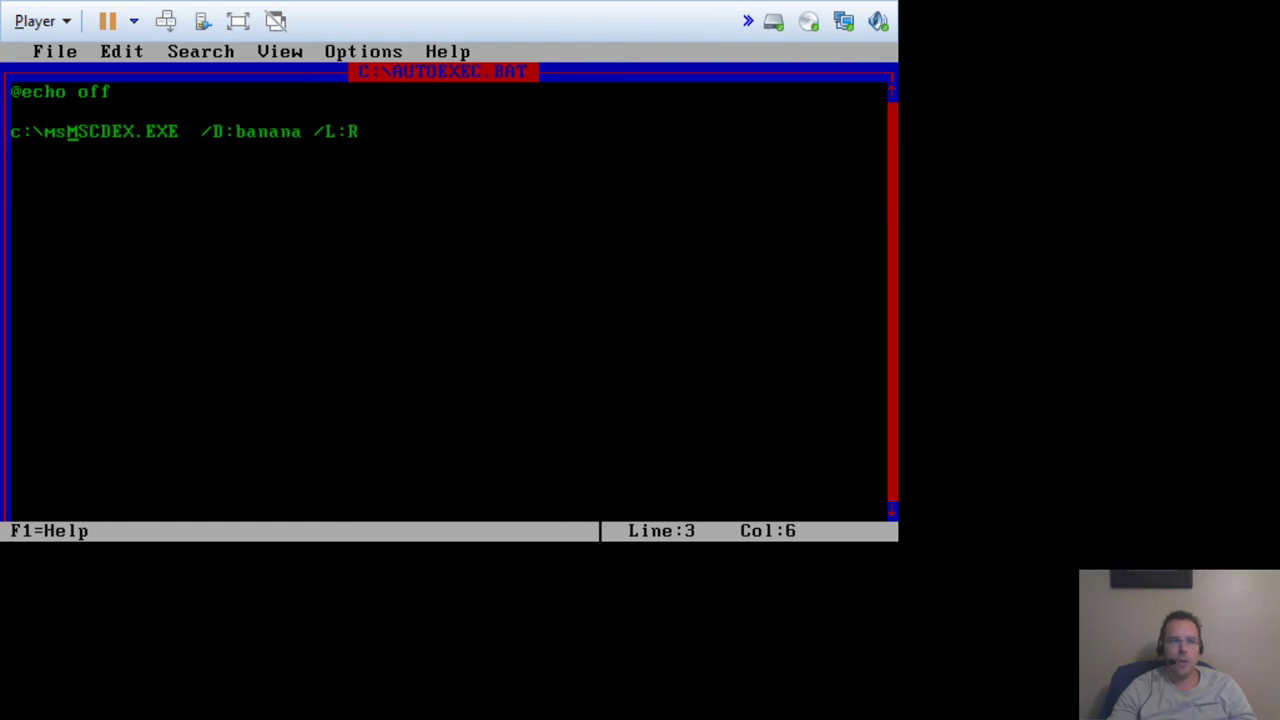
{"action": "type", "text": "dos\\"}
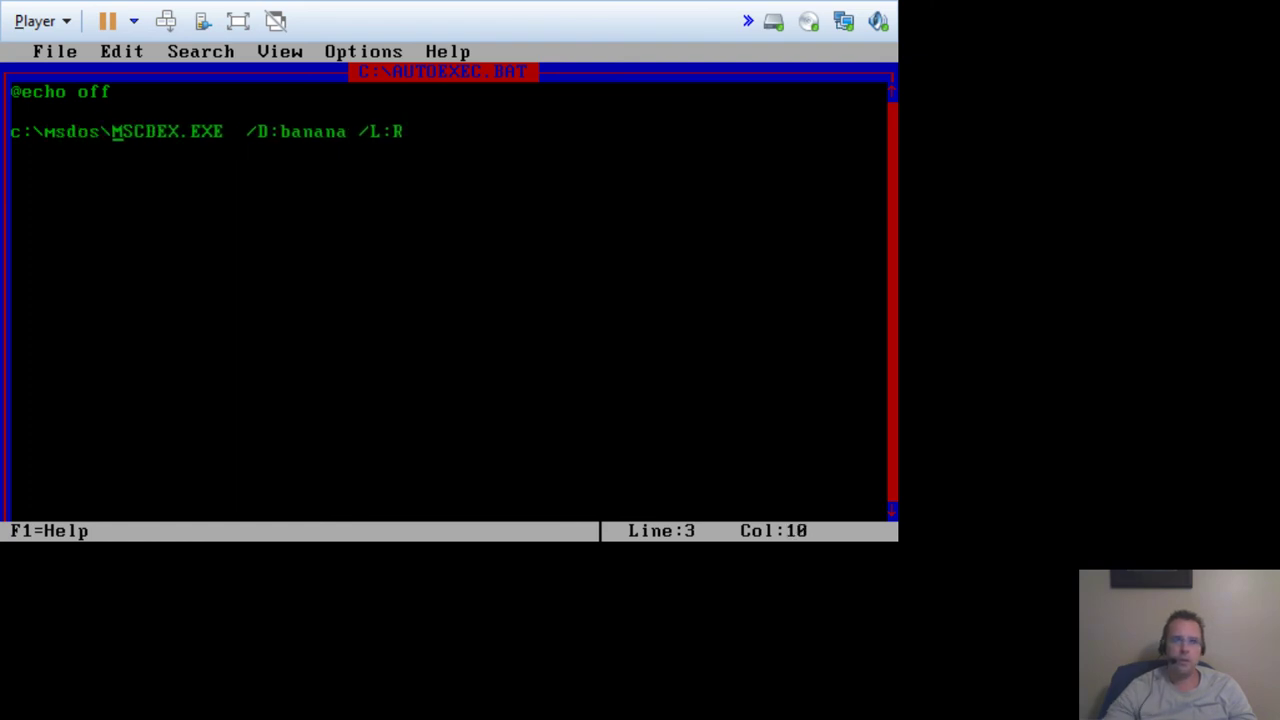
{"action": "key", "text": "Left"}
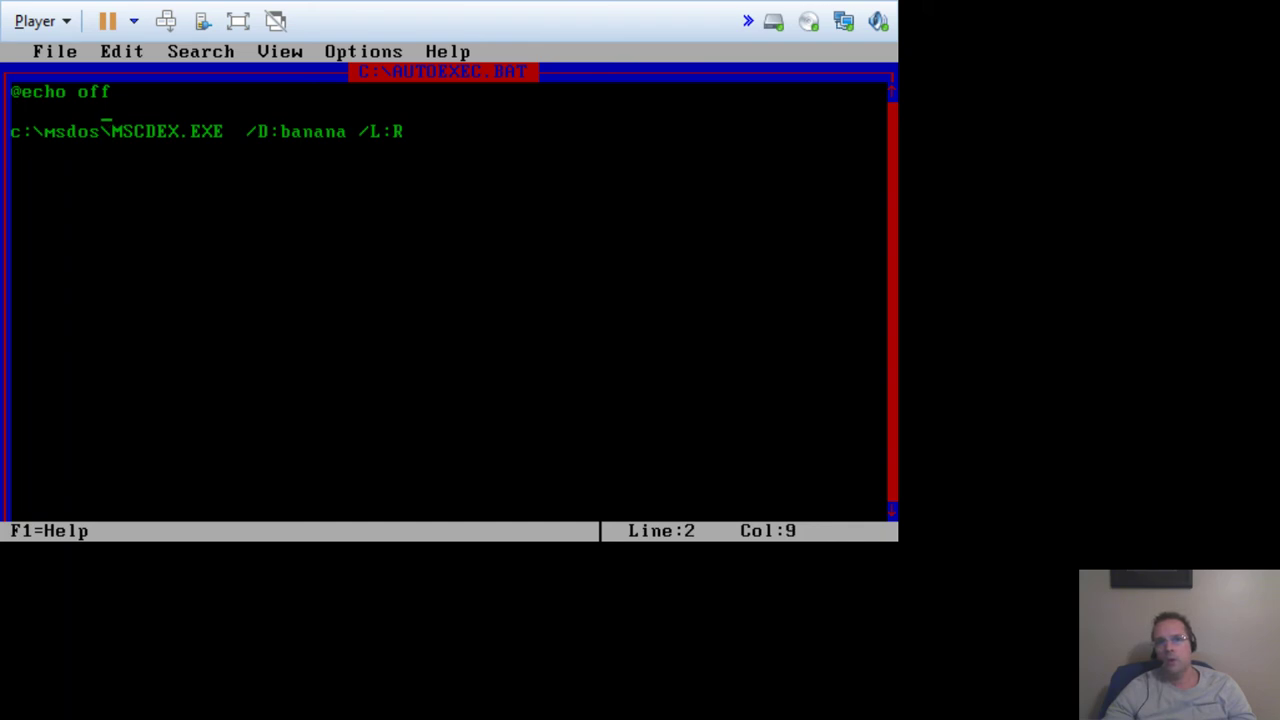
{"action": "type", "text": "path="}
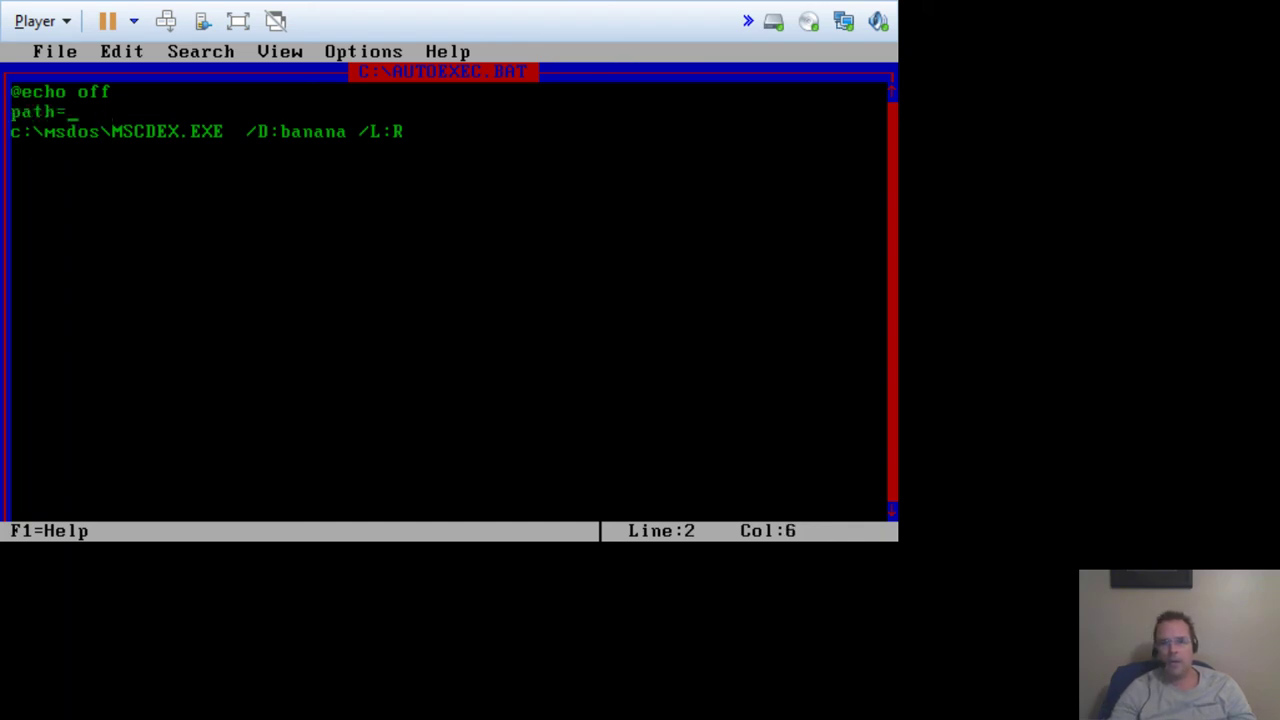
{"action": "type", "text": "c:\\ms"}
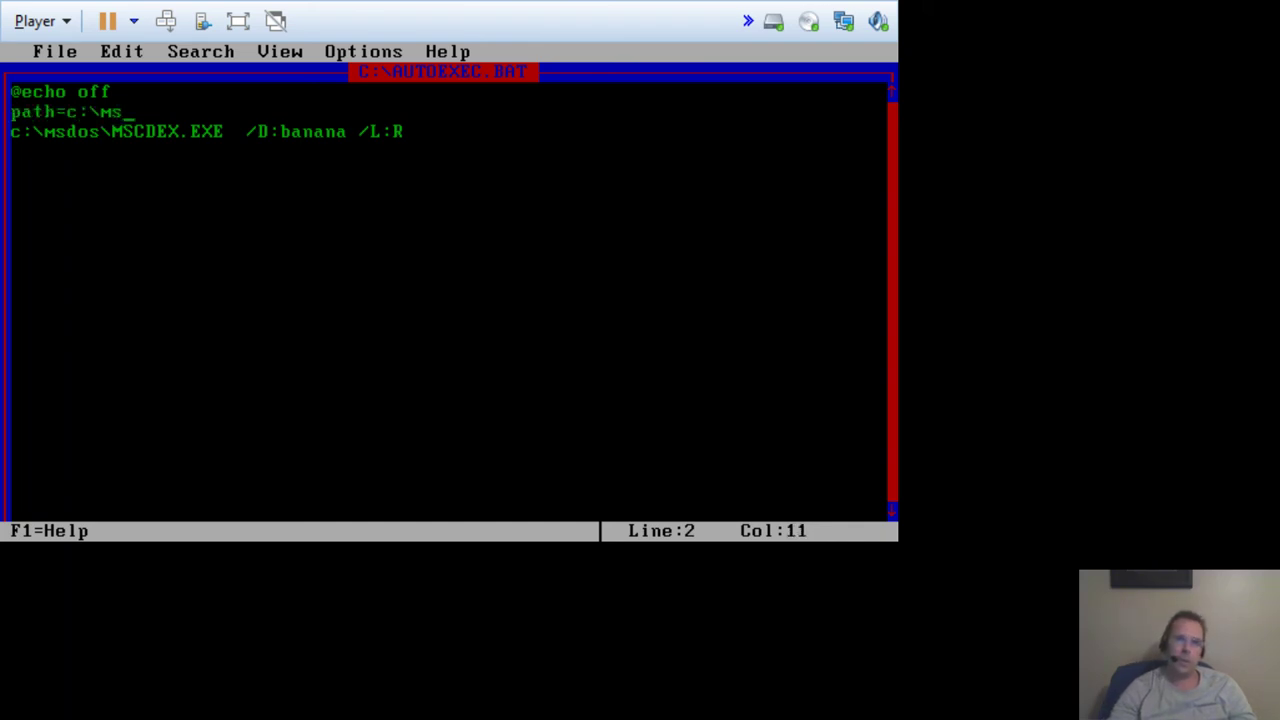
{"action": "type", "text": "dos"}
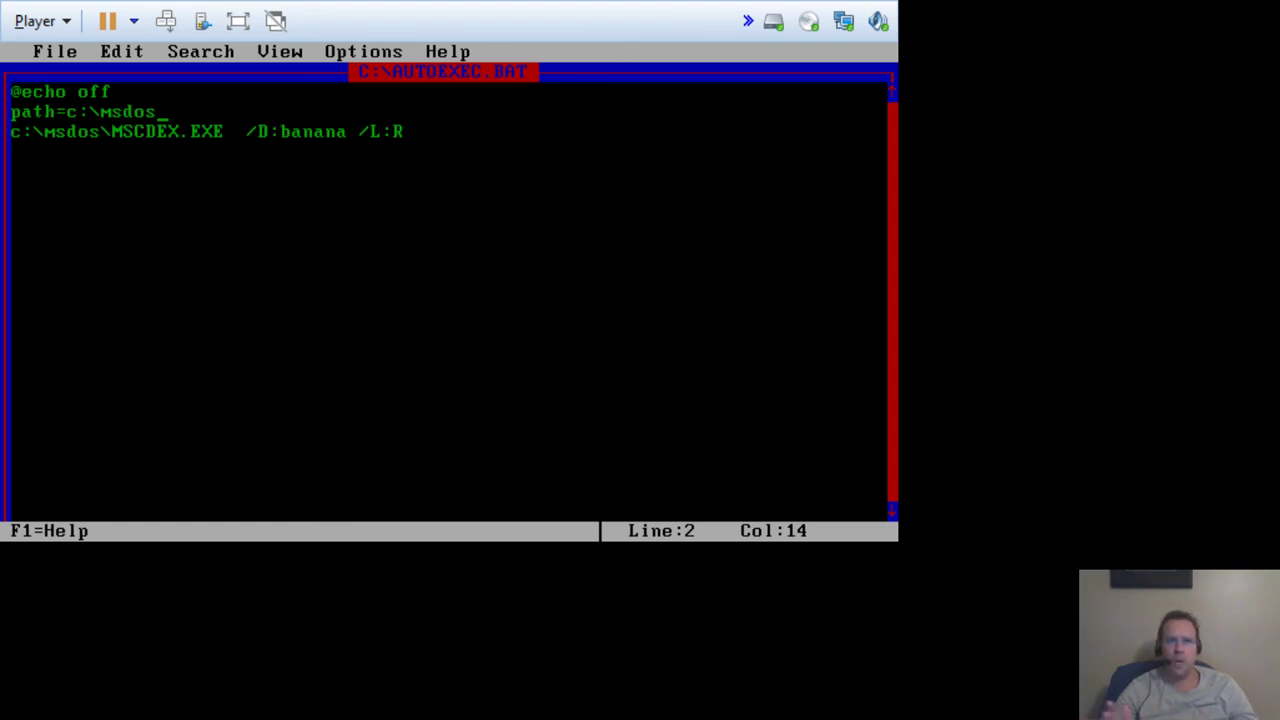
Save AUTOEXEC.BAT and exit the editor back to the C:\> prompt.
{"action": "key", "text": "alt+f"}
{"action": "key", "text": "Down"}
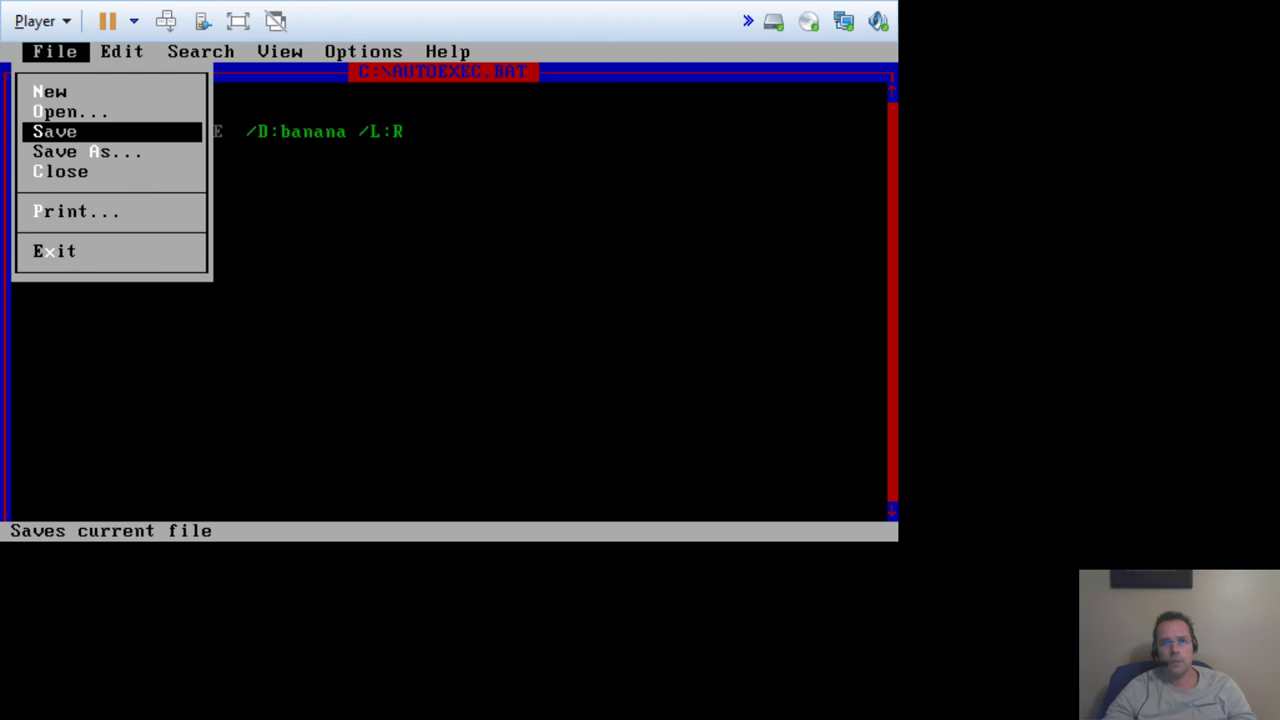
{"action": "key", "text": "Return"}
{"action": "key", "text": "alt+f"}
{"action": "key", "text": "Up"}
{"action": "key", "text": "Return"}
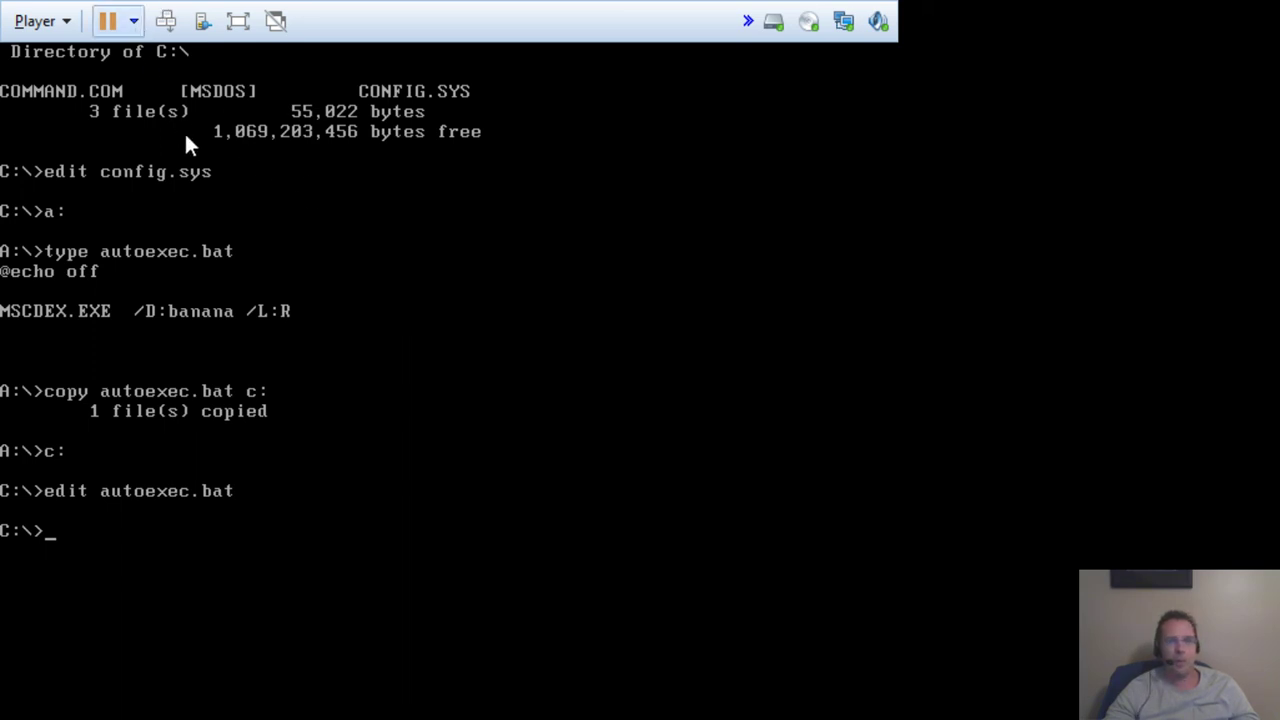
Reset the VM and in BIOS Setup move CD-ROM Drive below Hard Drive, saving changes.
{"action": "key", "text": "ctrl+r"}
{"action": "key", "text": "Return"}
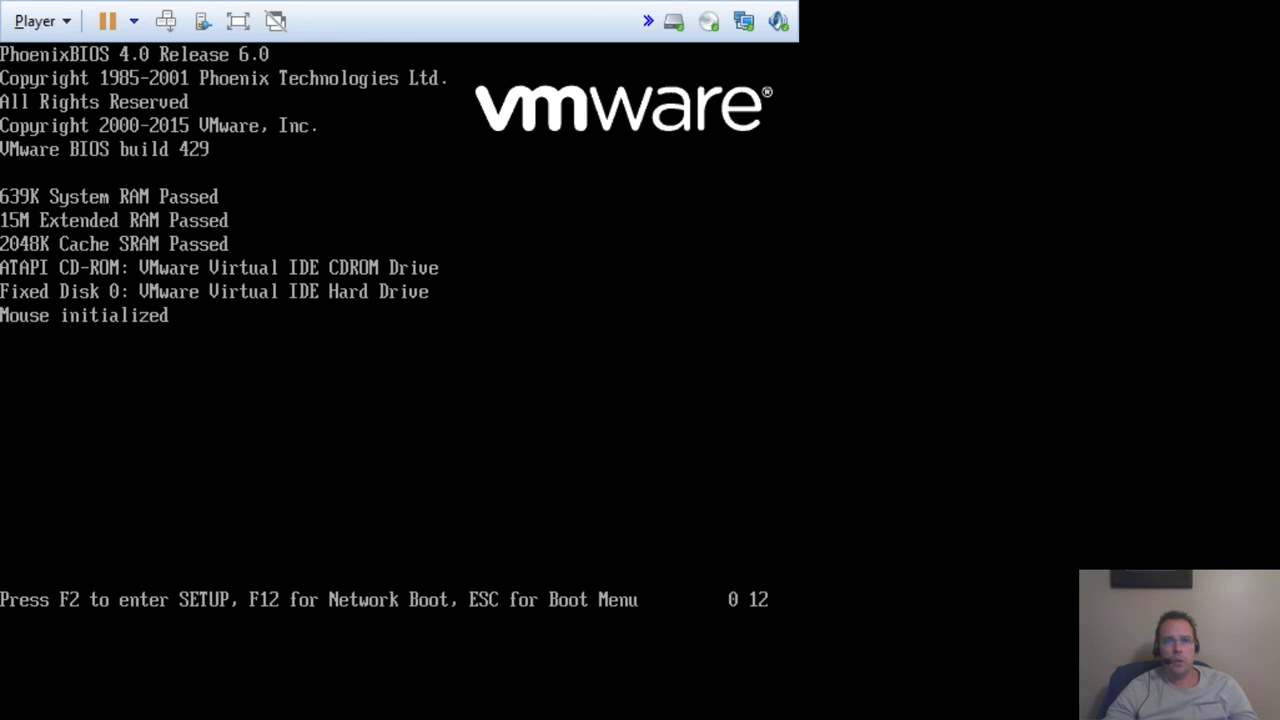
{"action": "key", "text": "F2"}
{"action": "key", "text": "Right"}
{"action": "key", "text": "Right"}
{"action": "key", "text": "Right"}
{"action": "key", "text": "Right"}
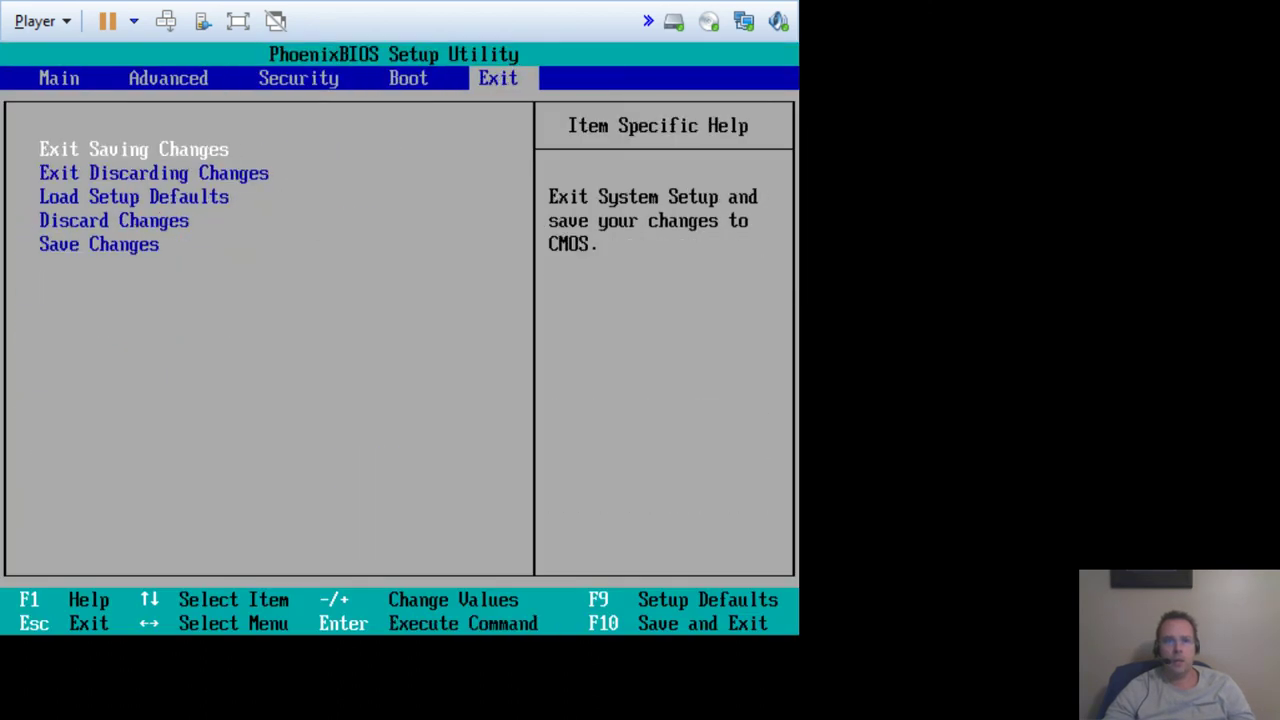
{"action": "key", "text": "Left"}
{"action": "key", "text": "Down"}
{"action": "key", "text": "minus"}
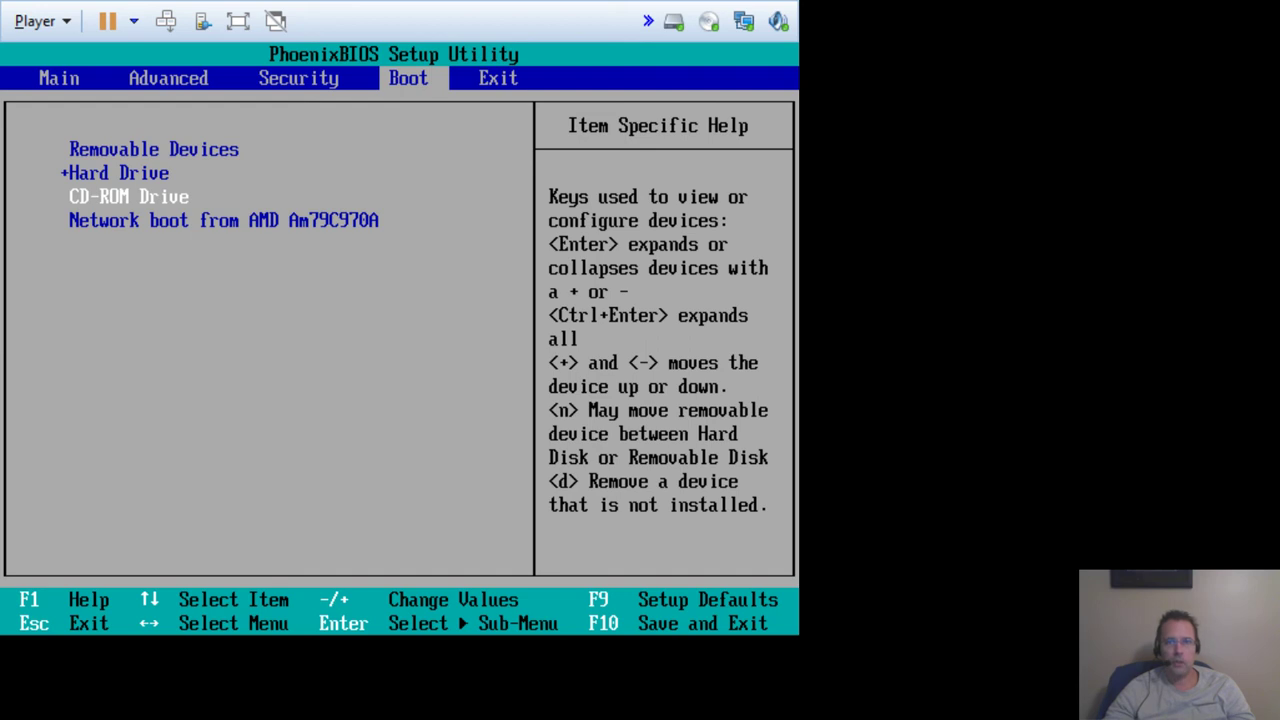
{"action": "key", "text": "Right"}
{"action": "key", "text": "Return"}
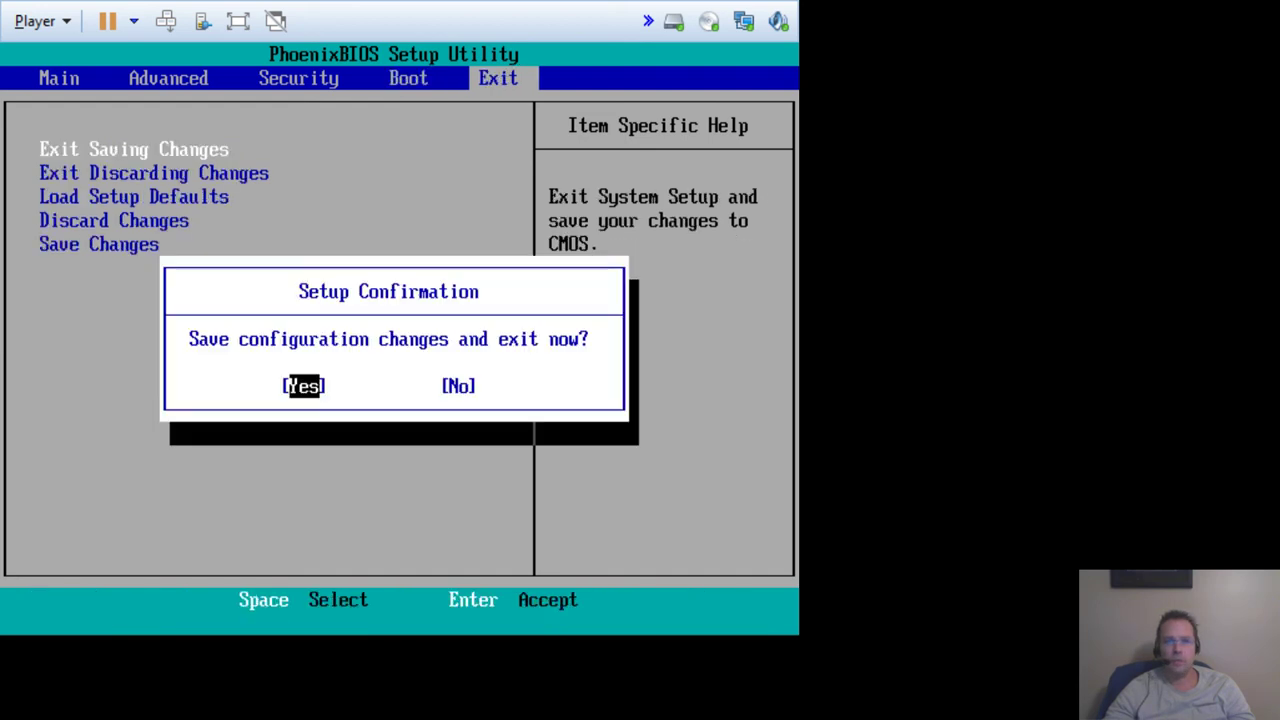
{"action": "key", "text": "Return"}
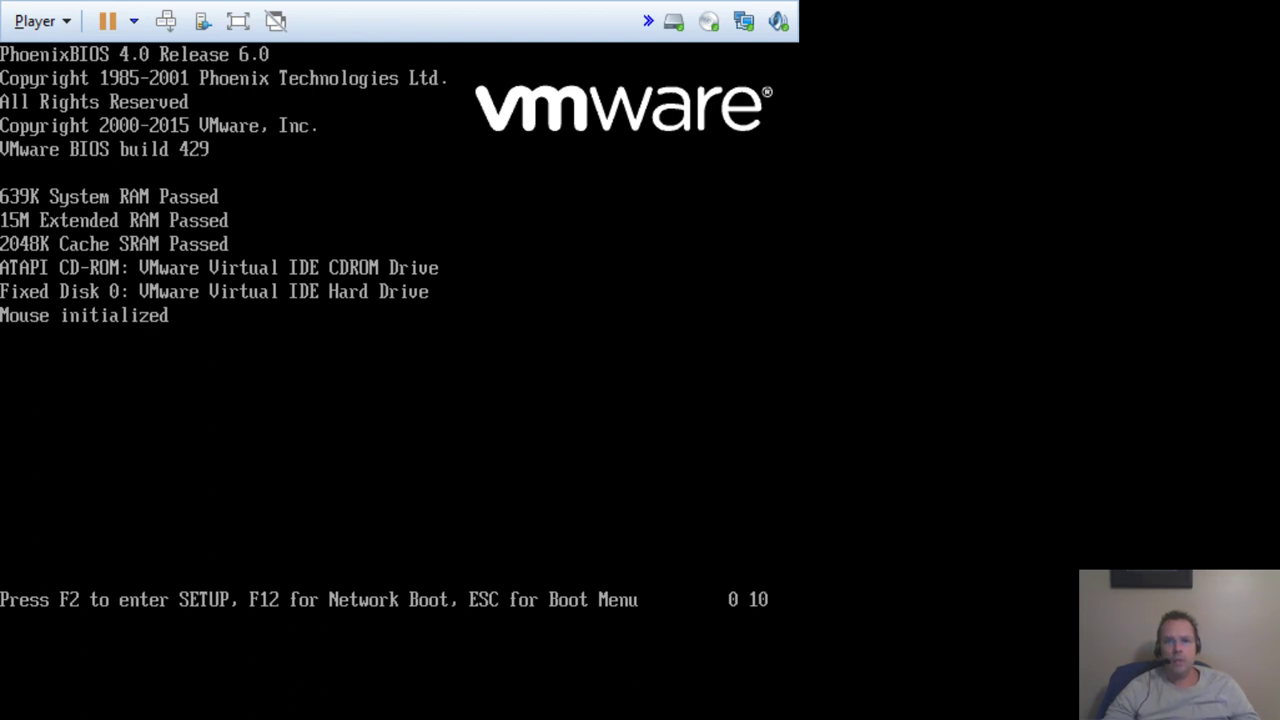
Boot the VM from Hard Drive using the one-time boot menu.
{"action": "key", "text": "Escape"}
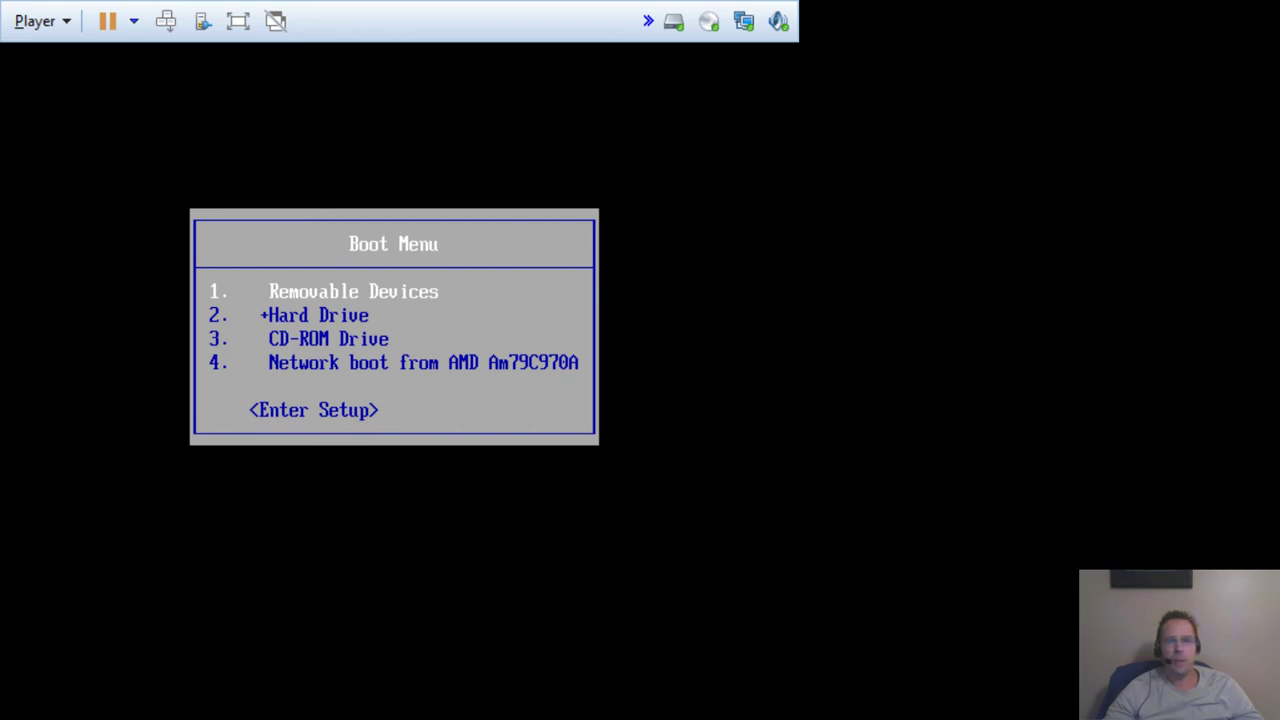
{"action": "key", "text": "Down"}
{"action": "key", "text": "Return"}
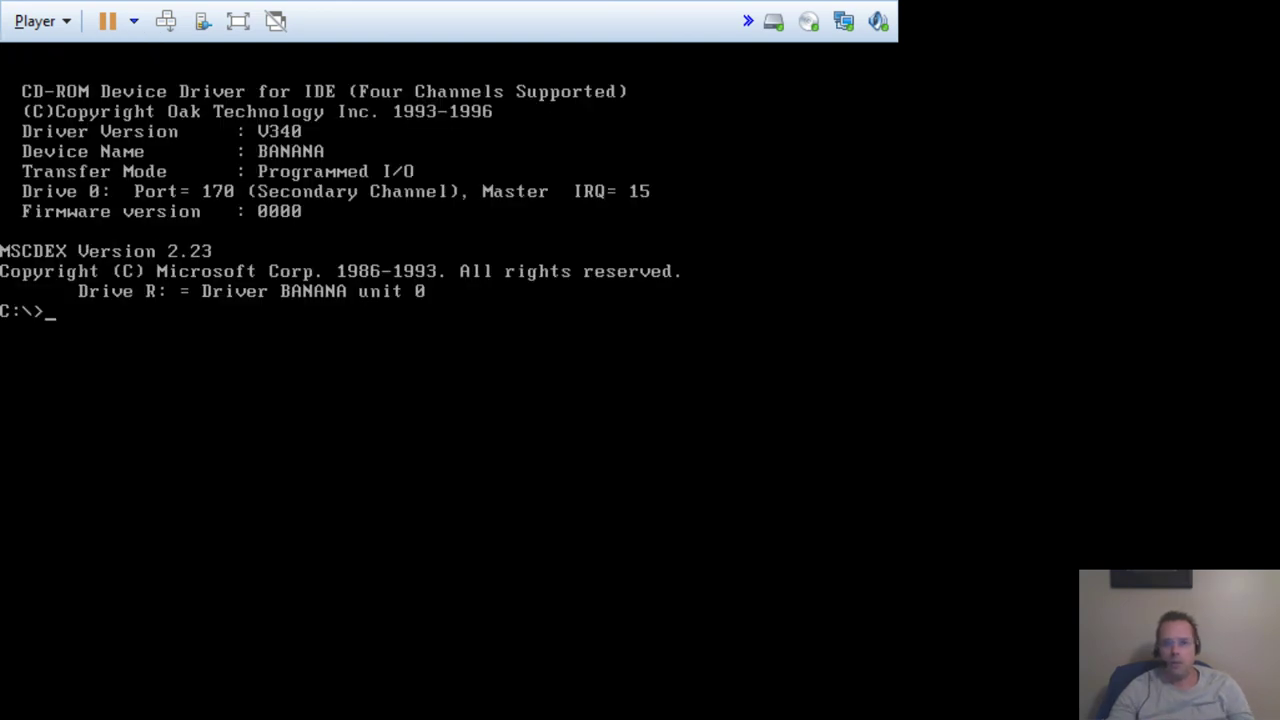
List drive C, try drives A and D, then return to C and list it again.
{"action": "type", "text": "dir"}
{"action": "key", "text": "Return"}
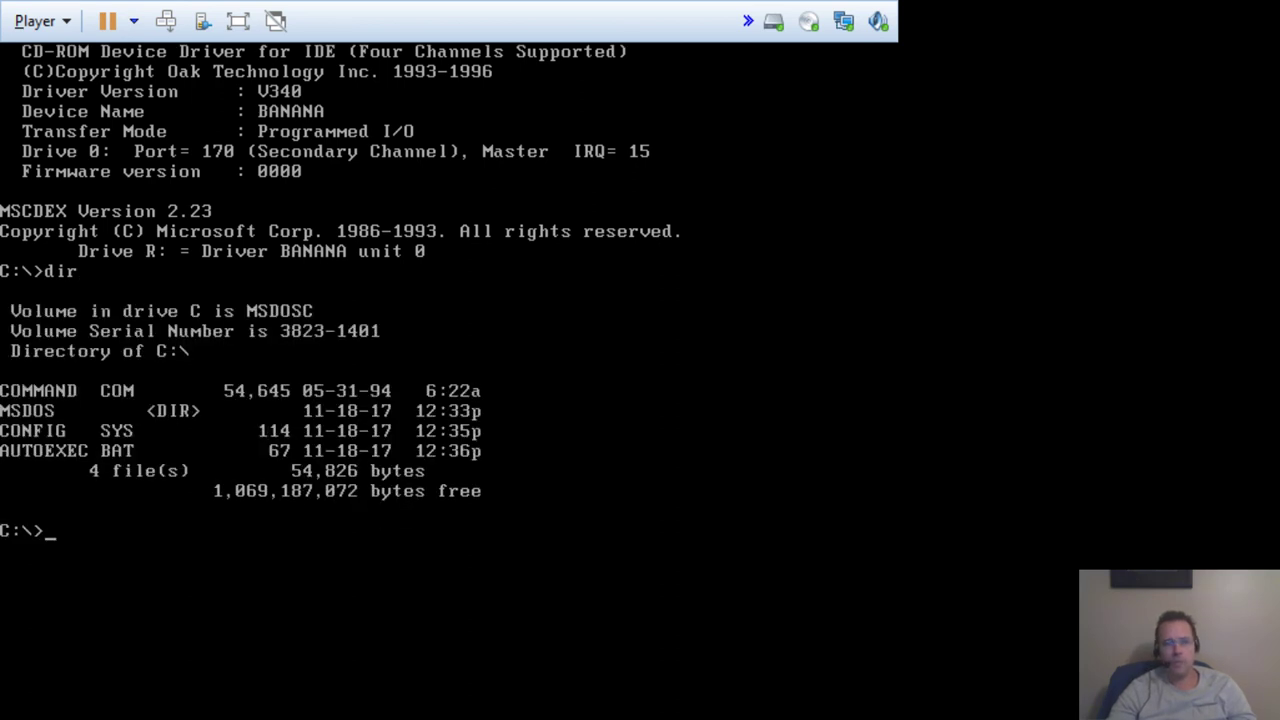
{"action": "type", "text": "a:"}
{"action": "key", "text": "Return"}
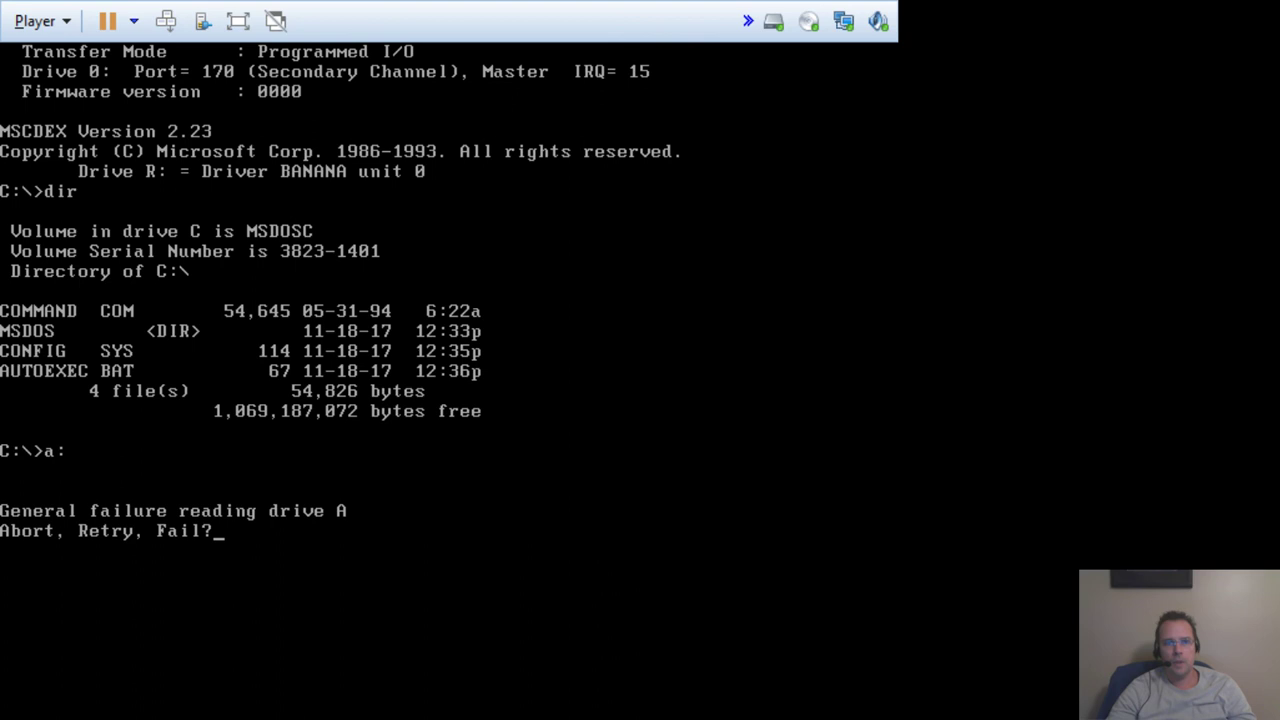
{"action": "key", "text": "a"}
{"action": "type", "text": "f"}
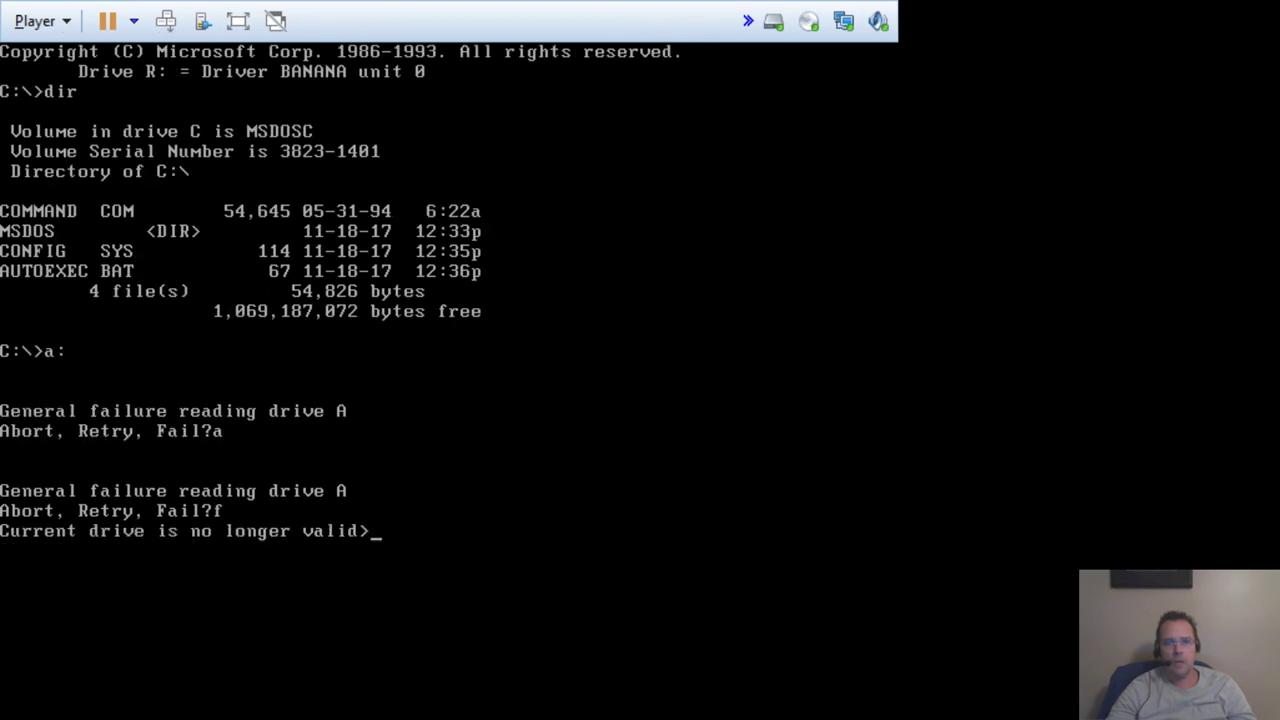
{"action": "type", "text": "d:"}
{"action": "key", "text": "Return"}
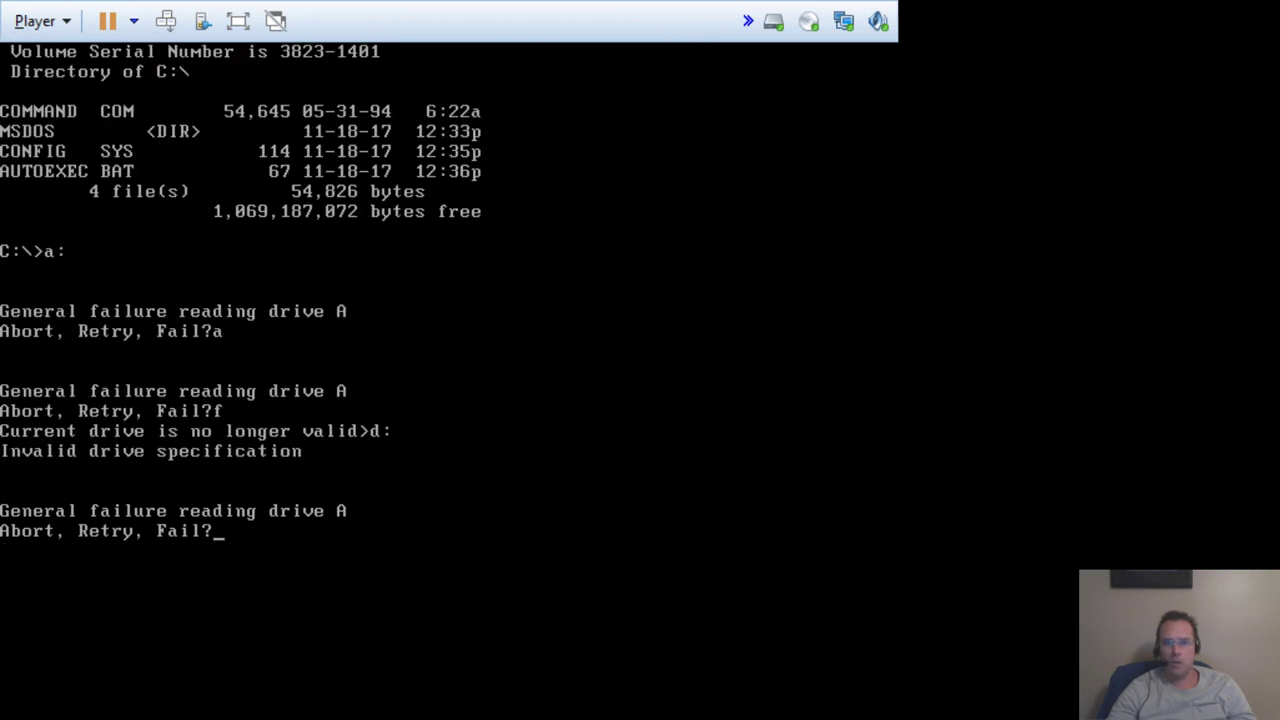
{"action": "type", "text": "fc:"}
{"action": "key", "text": "Return"}
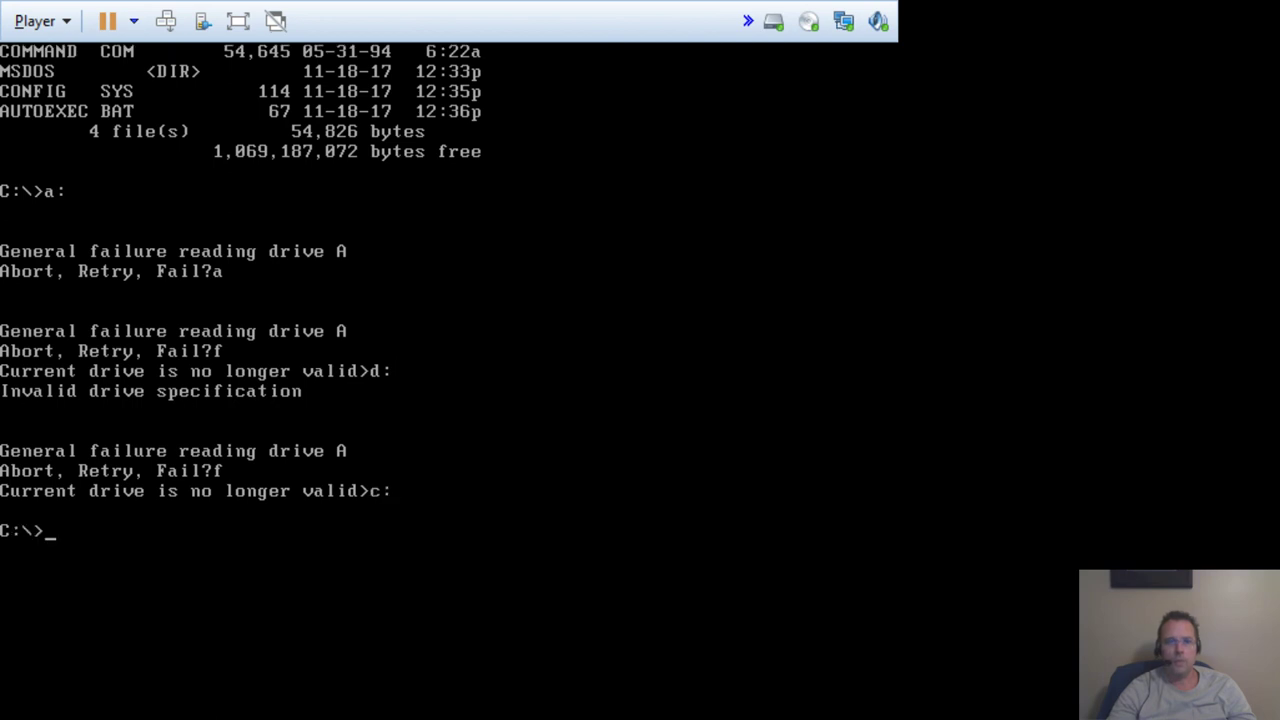
{"action": "type", "text": "dir"}
{"action": "key", "text": "Return"}
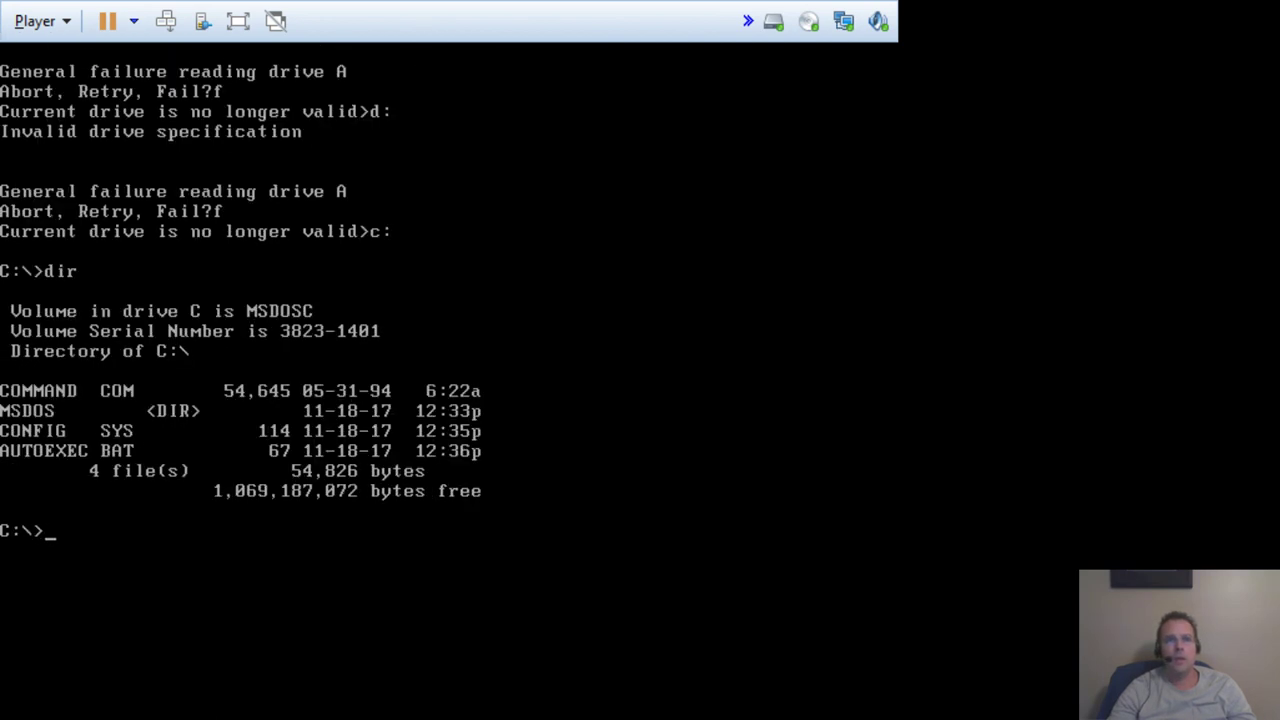
Print AUTOEXEC.BAT, then switch to CD-ROM drive R: and list its files.
{"action": "type", "text": "type auto"}
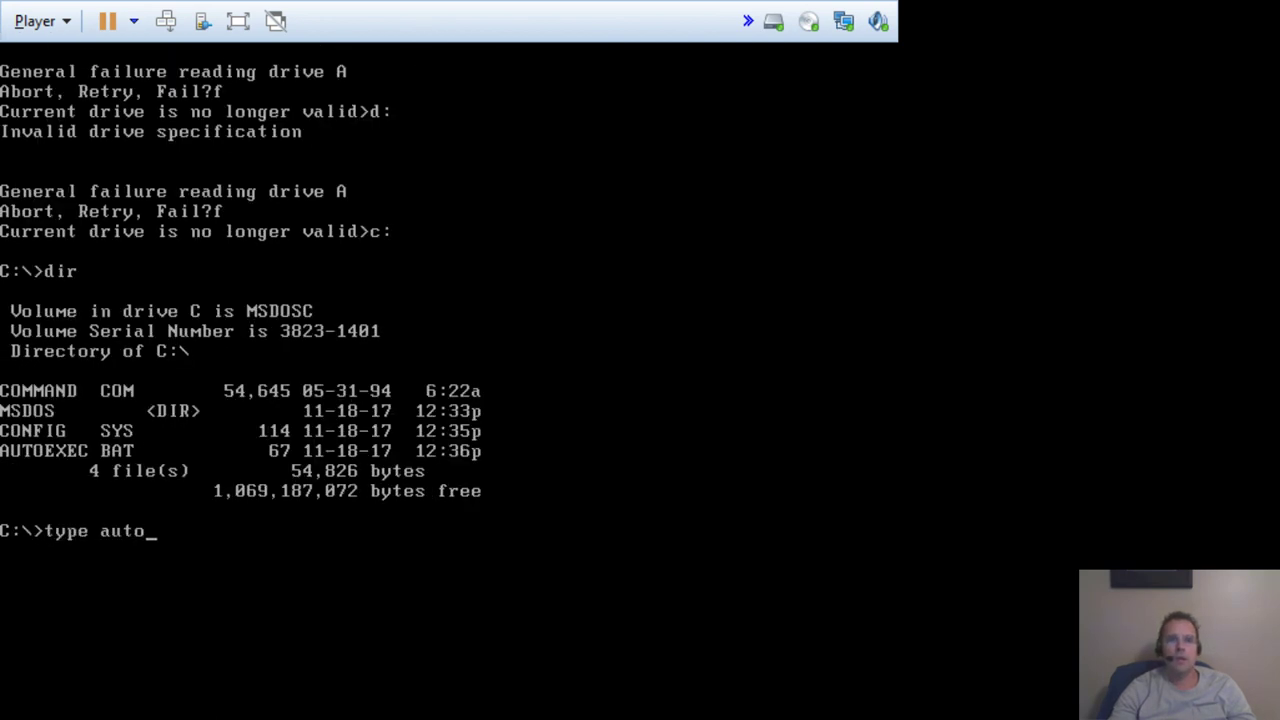
{"action": "type", "text": "exec.bat"}
{"action": "key", "text": "Return"}
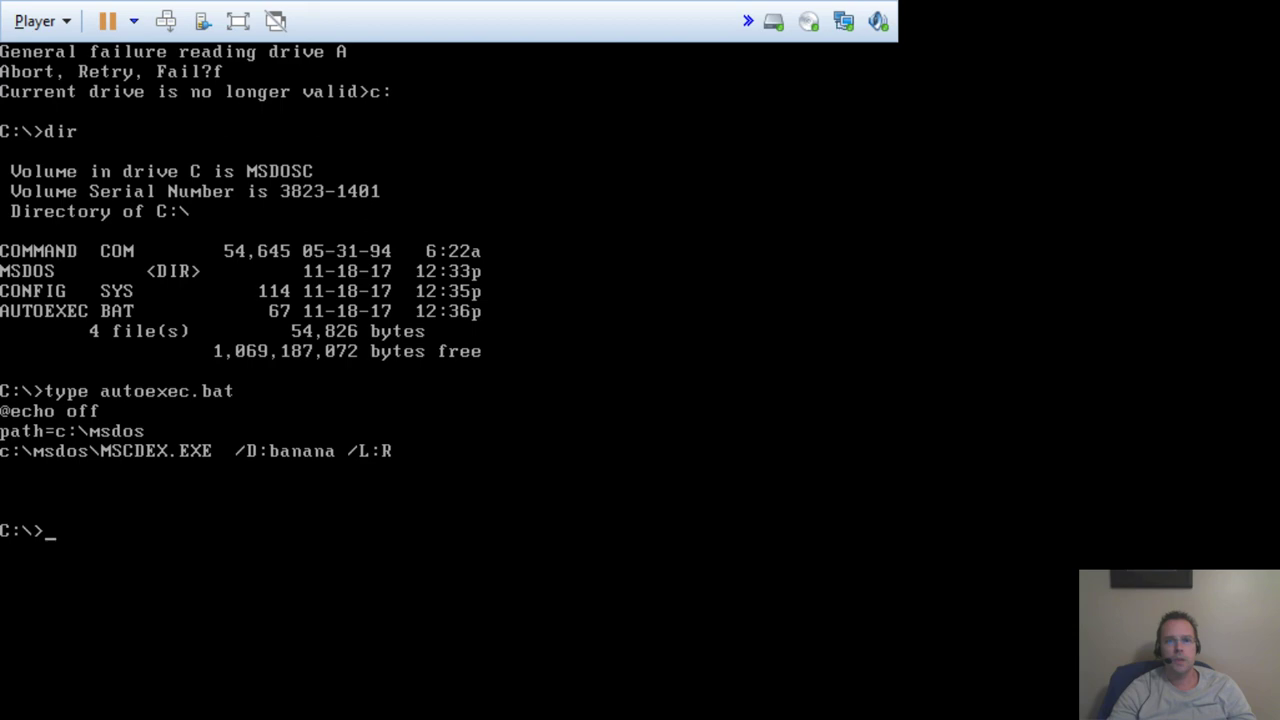
{"action": "type", "text": "r:"}
{"action": "key", "text": "Return"}
{"action": "type", "text": "dir"}
{"action": "key", "text": "Return"}
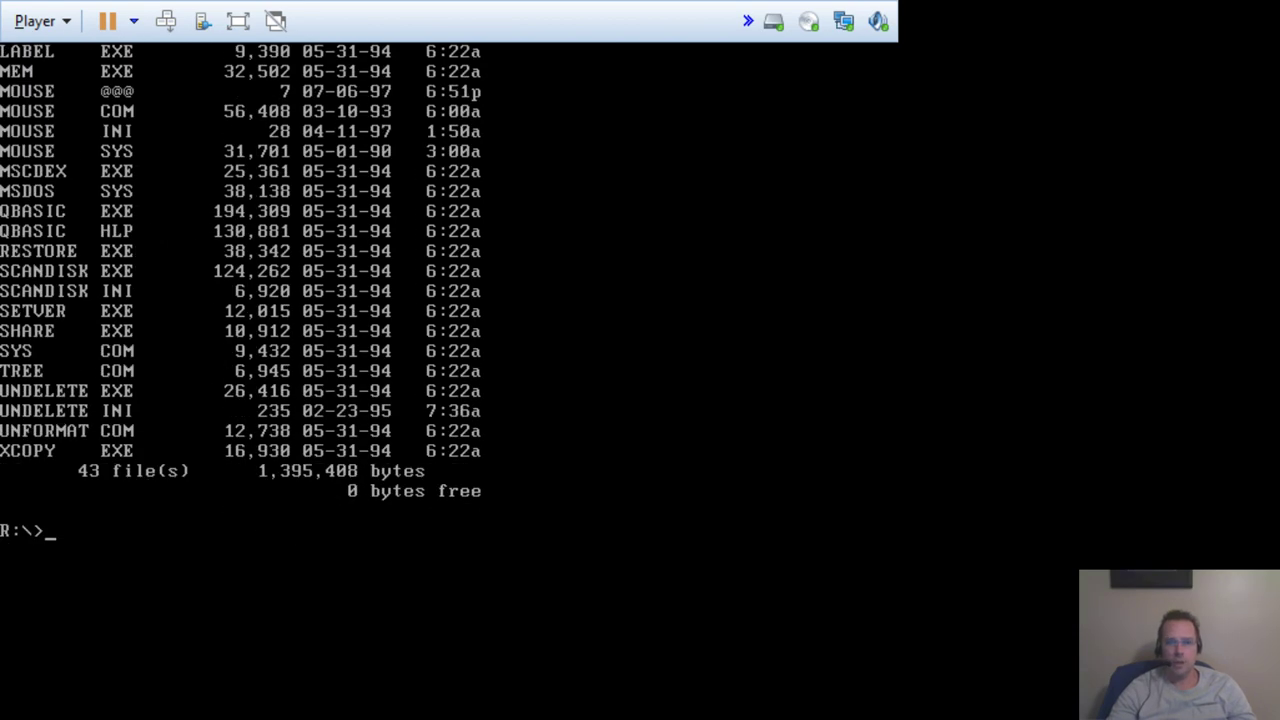
Return to drive C and print AUTOEXEC.BAT's contents again.
{"action": "type", "text": "c:"}
{"action": "key", "text": "Return"}
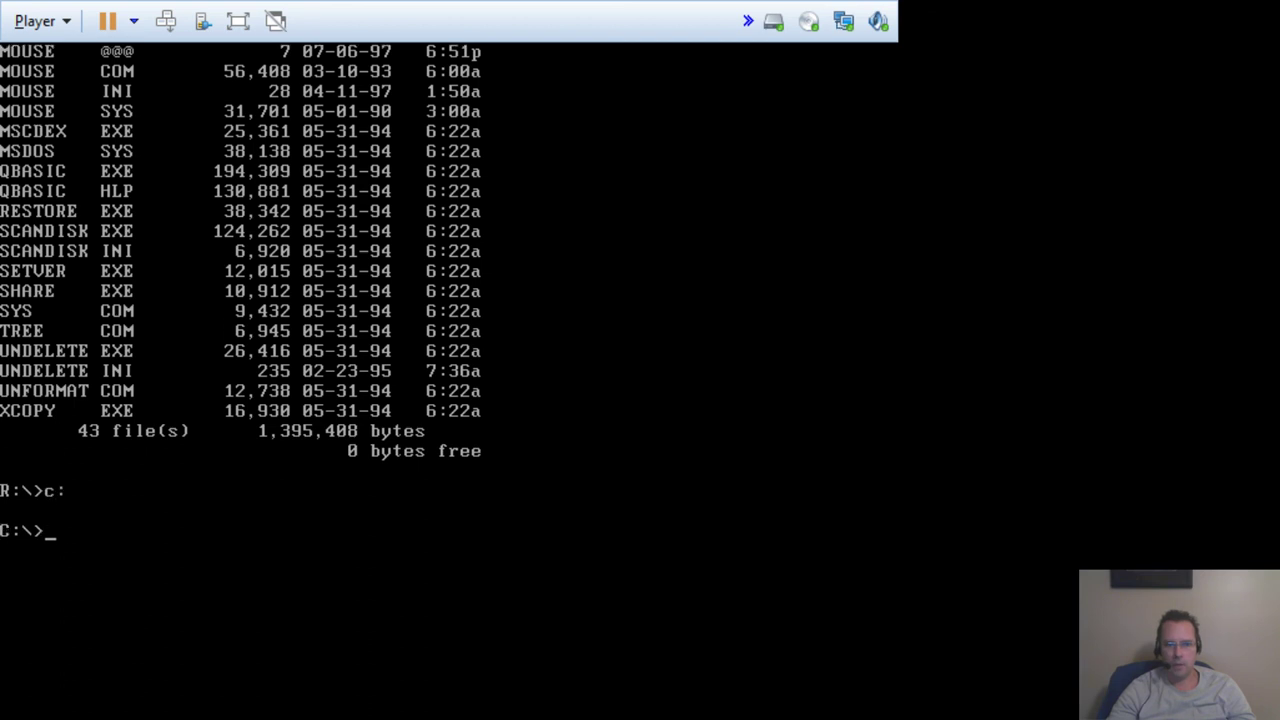
{"action": "type", "text": "type a"}
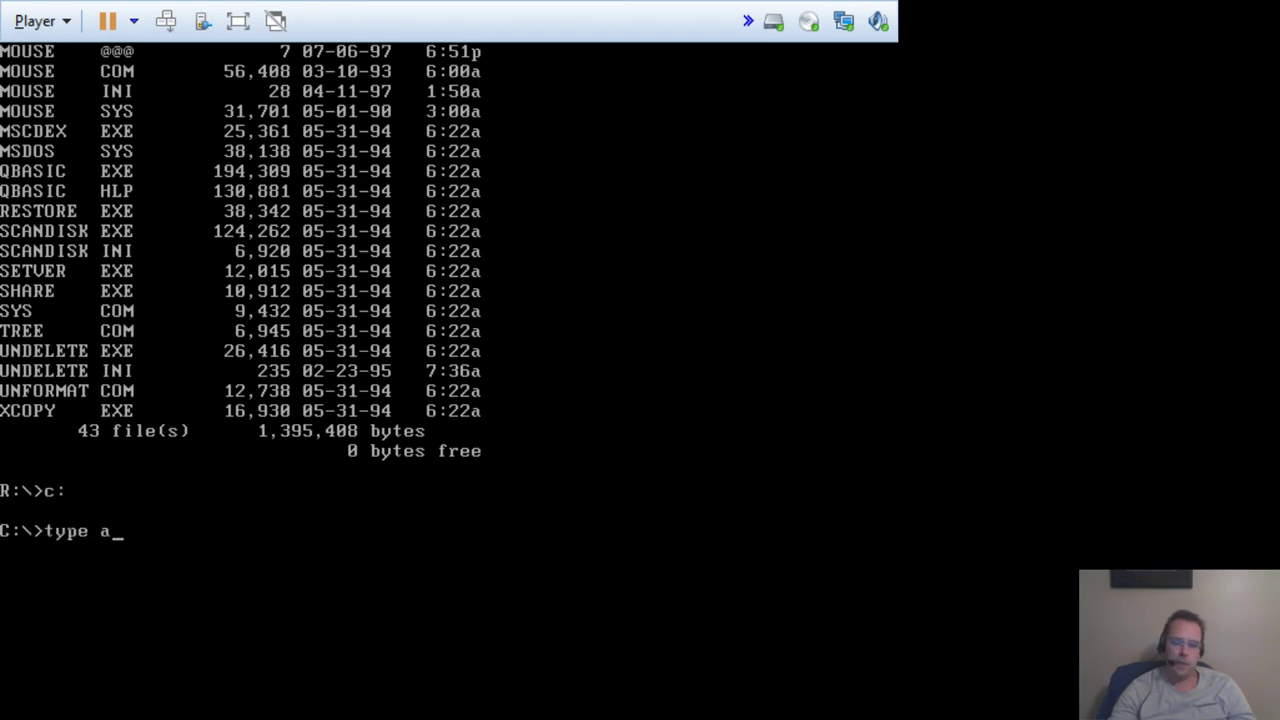
{"action": "type", "text": "utoexec.bat"}
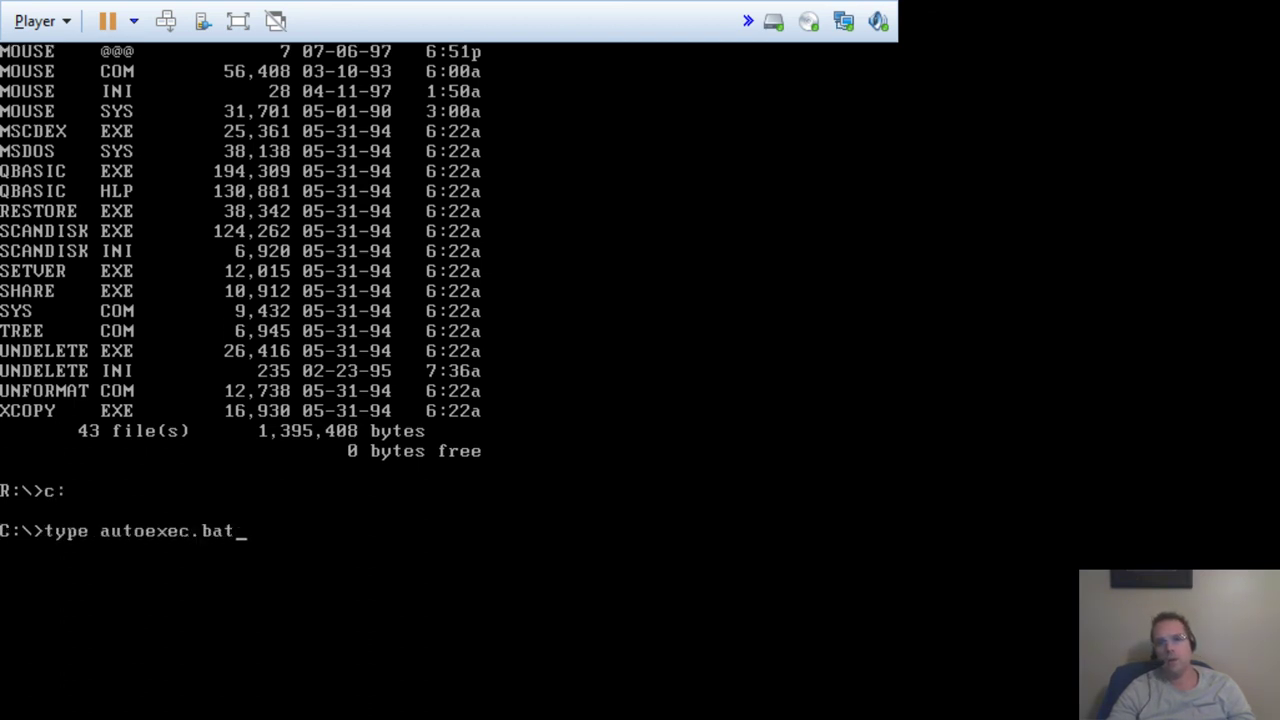
{"action": "key", "text": "Return"}
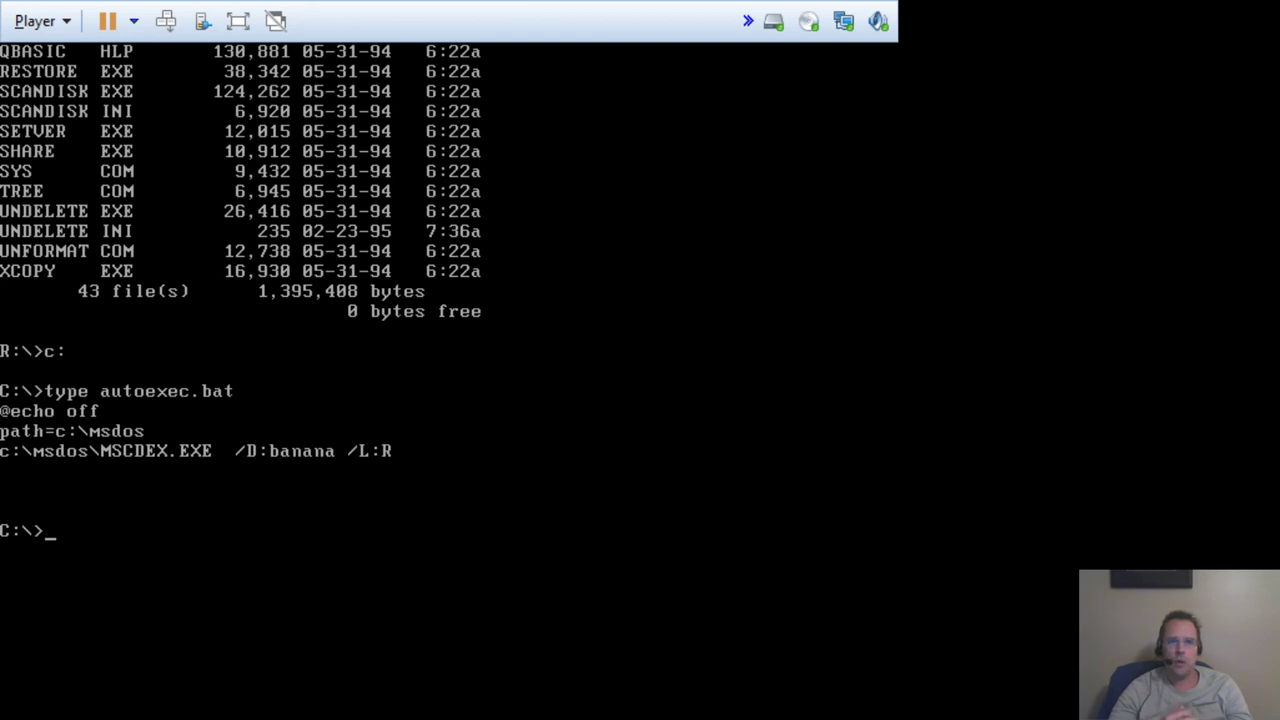
Show dir/w wide listings of drive R: and then drive C.
{"action": "type", "text": "r:"}
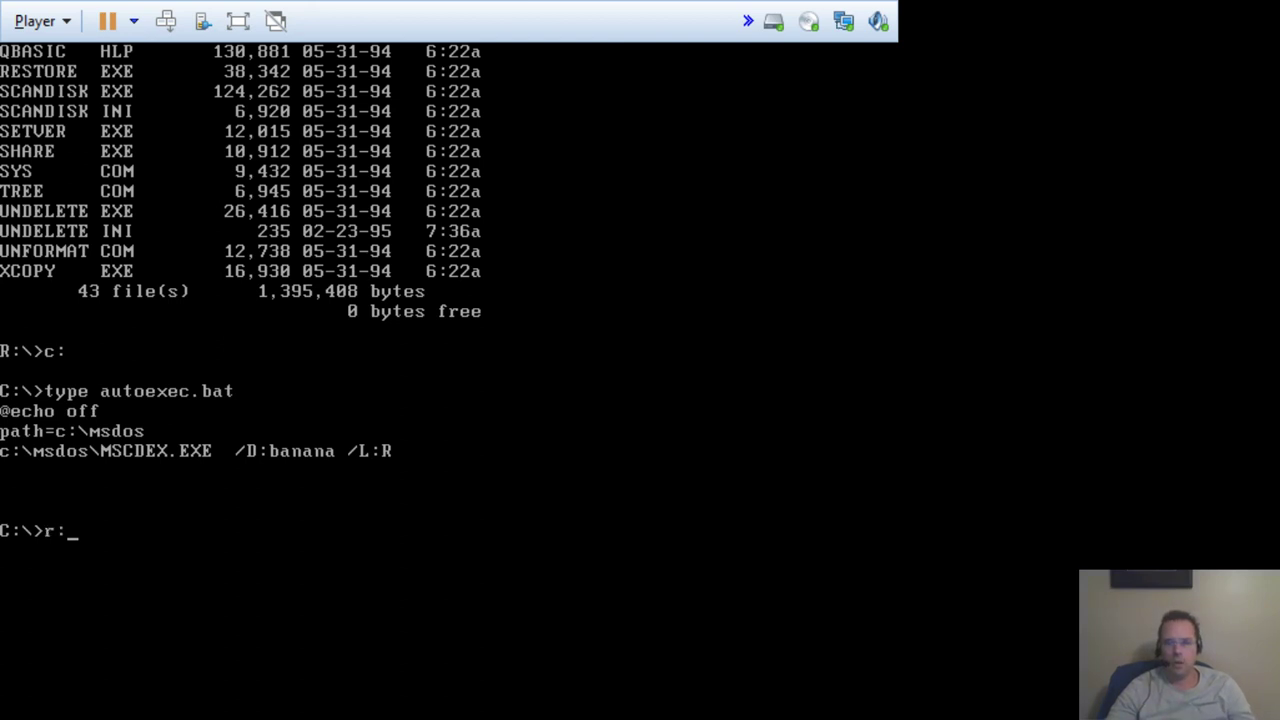
{"action": "key", "text": "Return"}
{"action": "type", "text": "dir/w"}
{"action": "key", "text": "Return"}
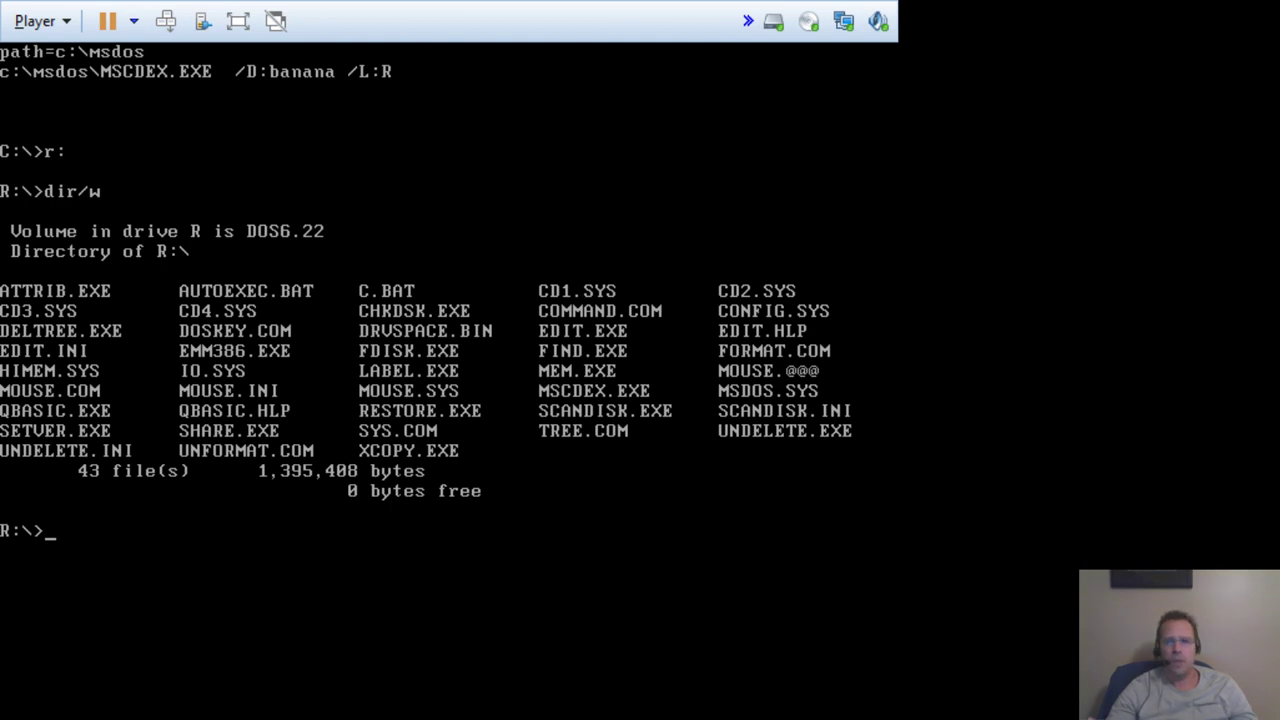
{"action": "type", "text": "c:"}
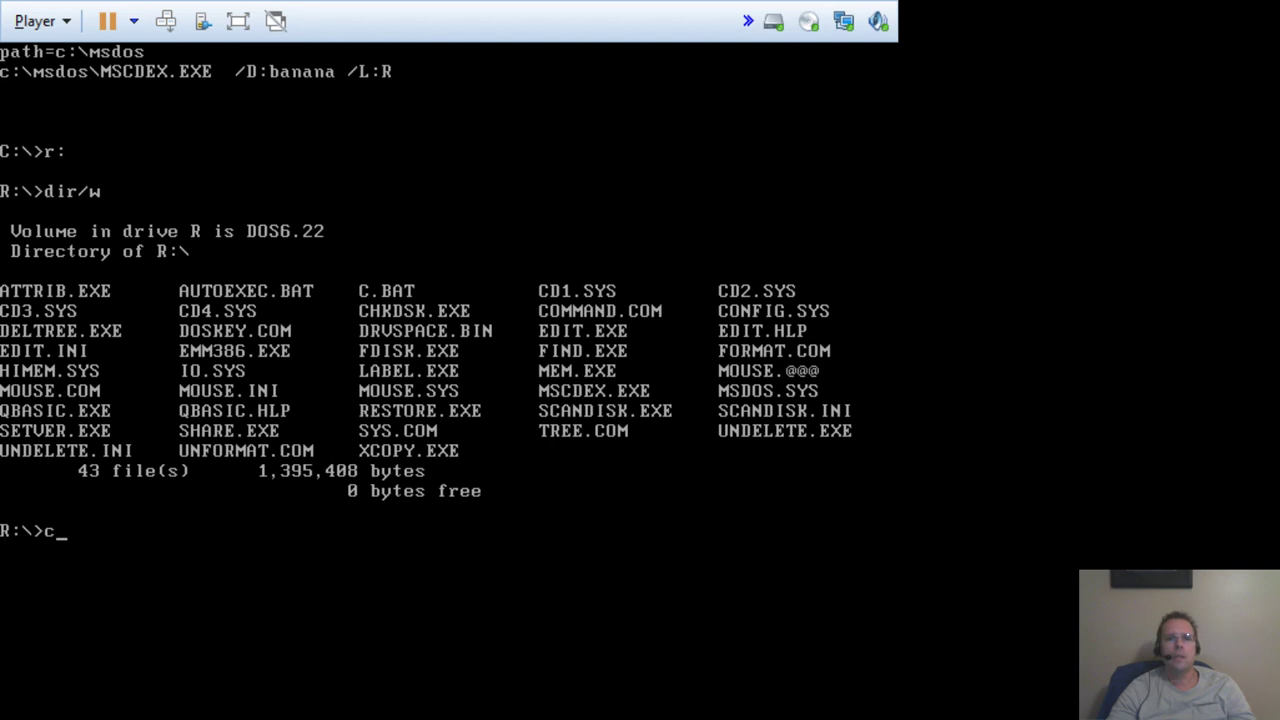
{"action": "key", "text": "Return"}
{"action": "type", "text": "dir/w"}
{"action": "key", "text": "Return"}
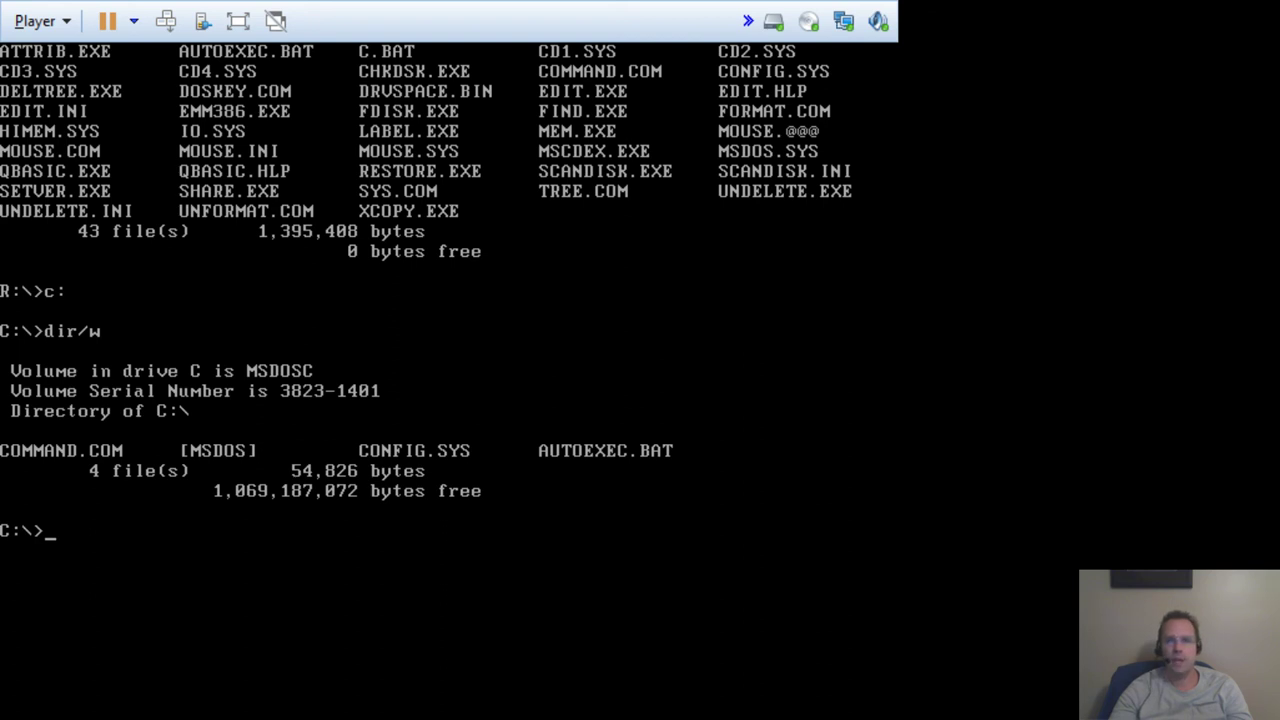
Run mem to report 511K conventional and 14,208K XMS memory free.
{"action": "type", "text": "mem"}
{"action": "key", "text": "Return"}
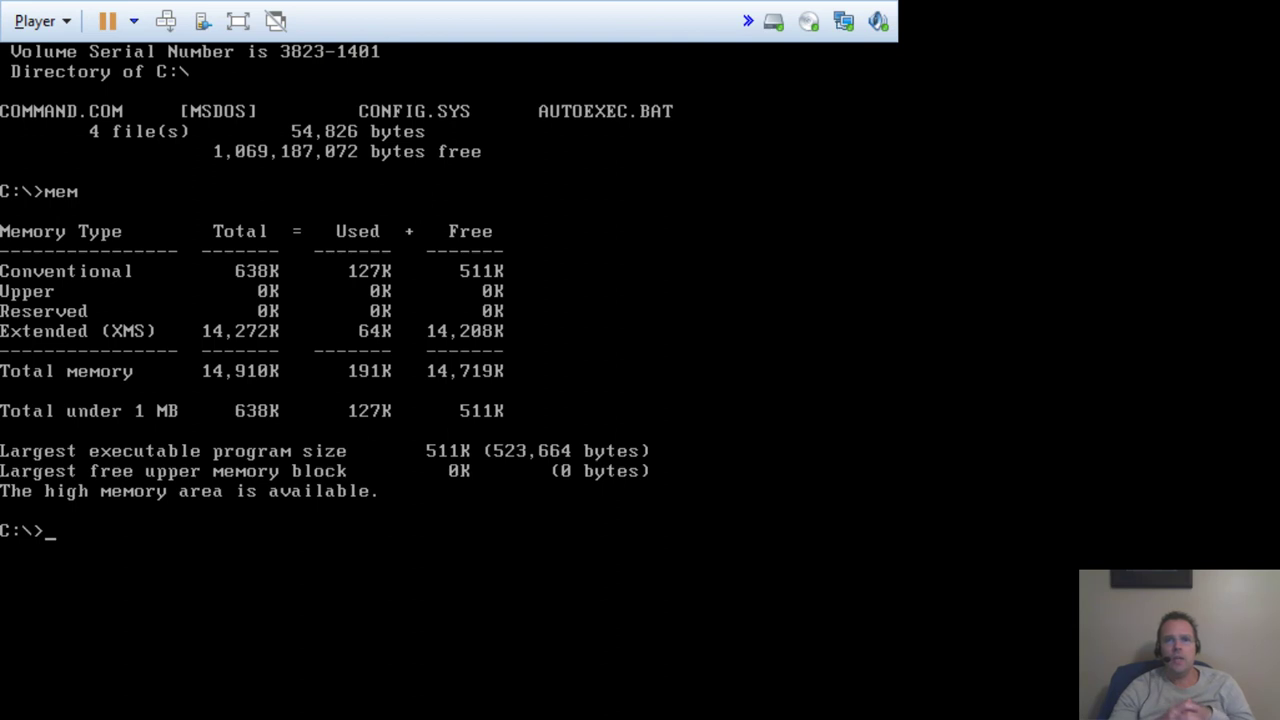